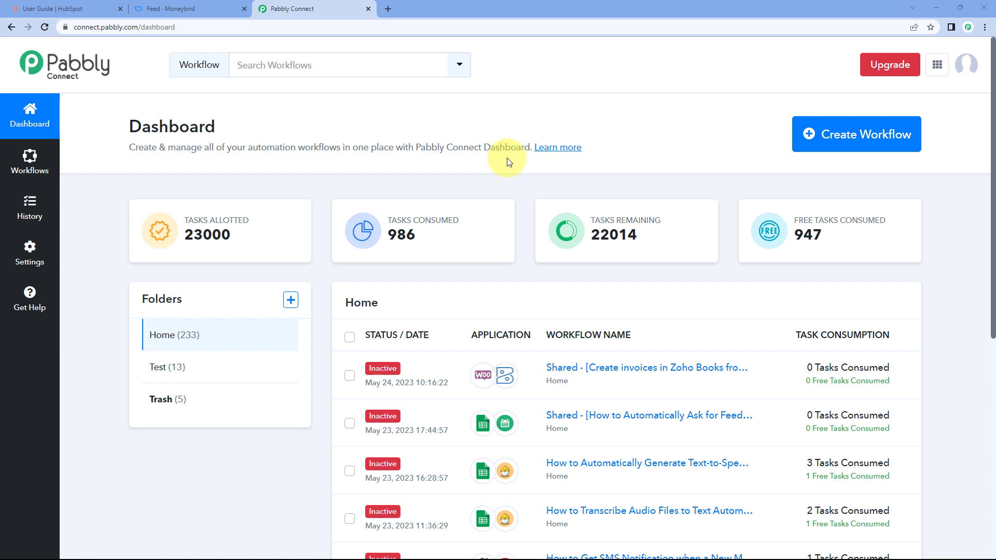
- Create a new Pabbly Connect workflow named 'HubSpot to Moneybird'
click(812, 134)
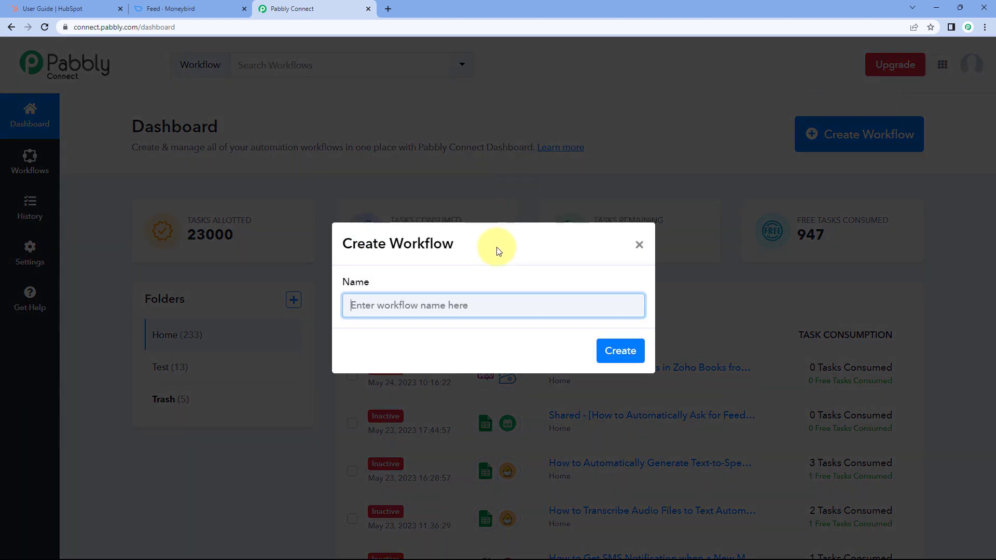
text(Hub)
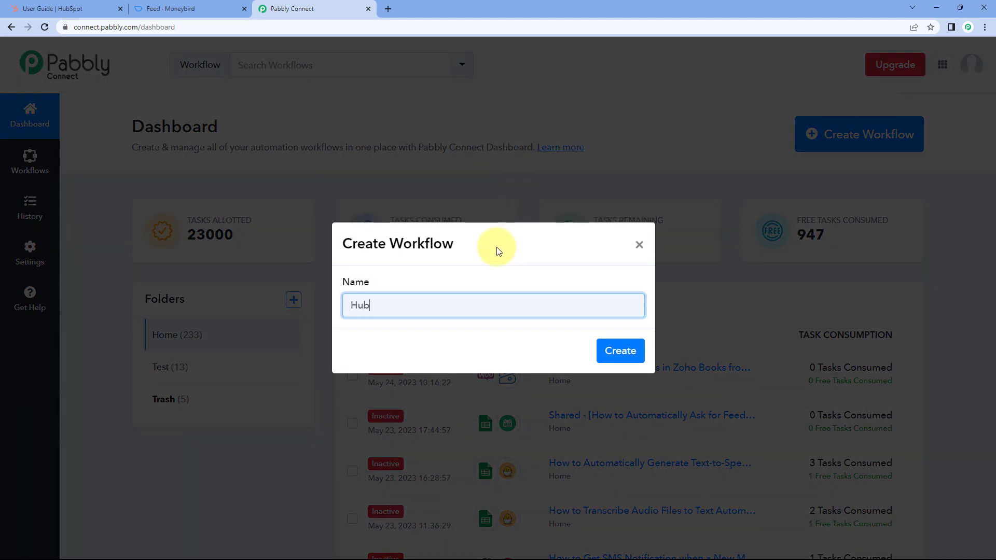
text(Spot to Moneyi)
text(rd)
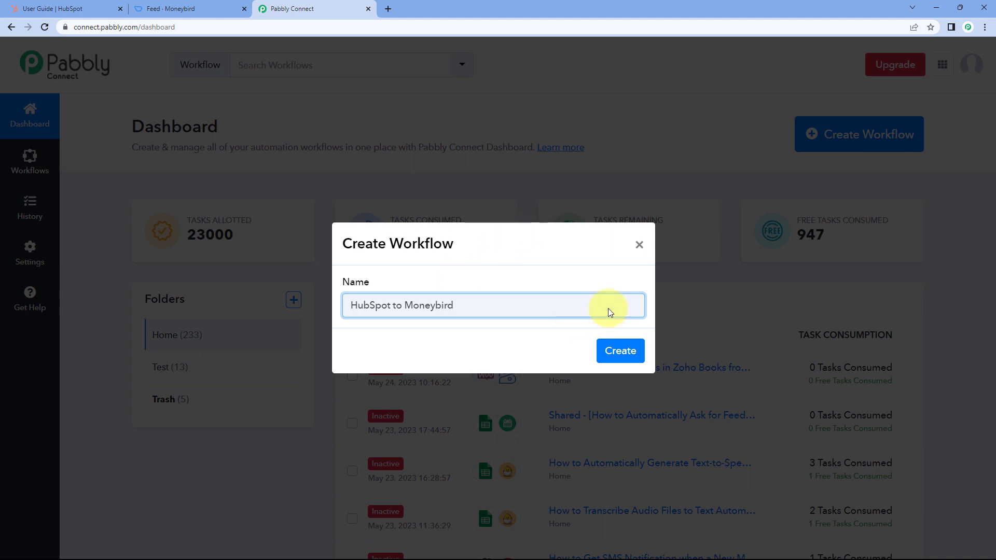
click(605, 346)
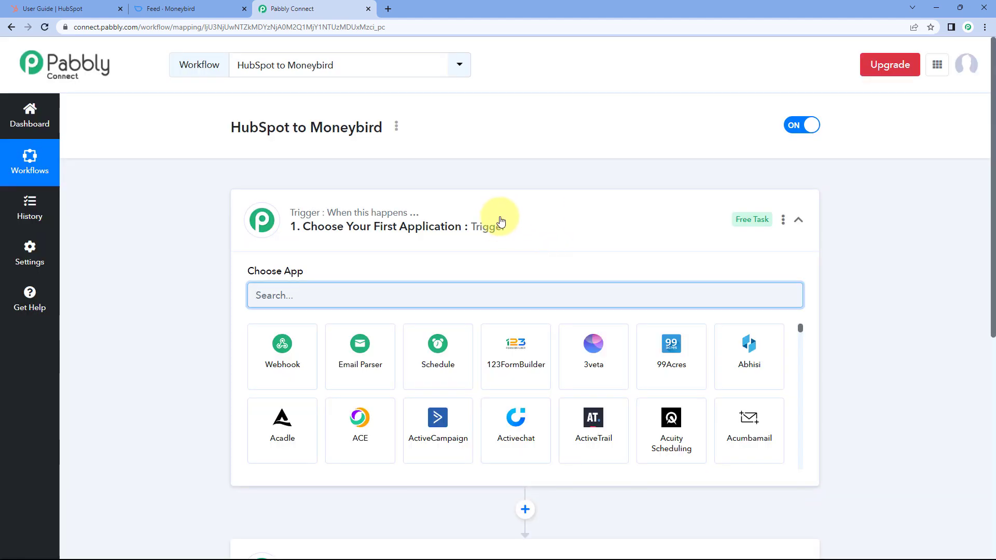
- Expand the workflow's Trigger step to reveal its app choices
click(501, 219)
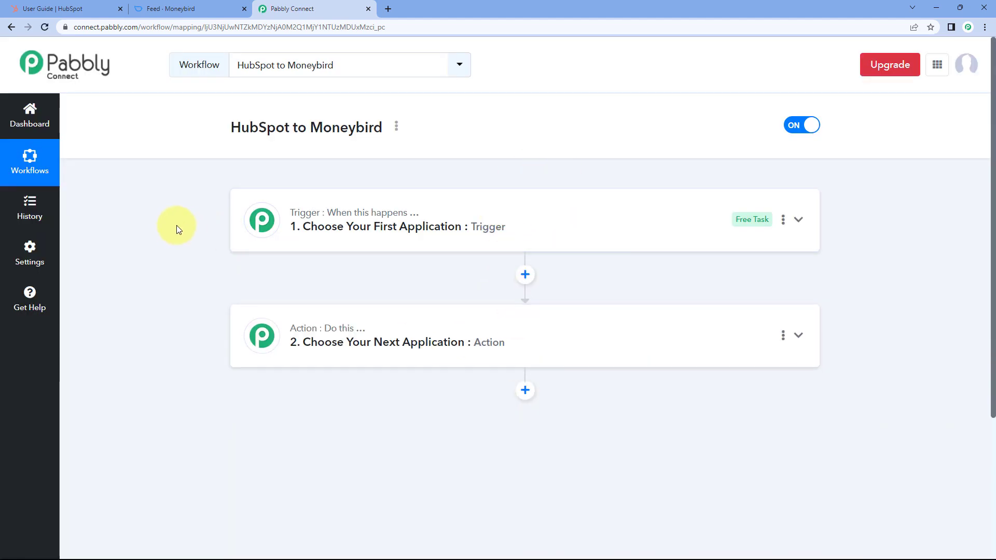
scroll(178, 223, down, 1)
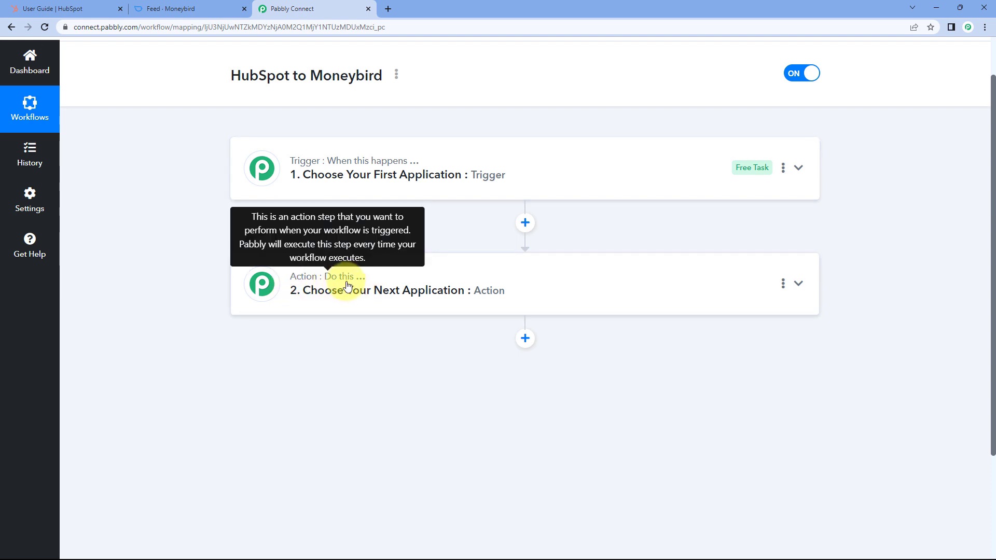
click(407, 175)
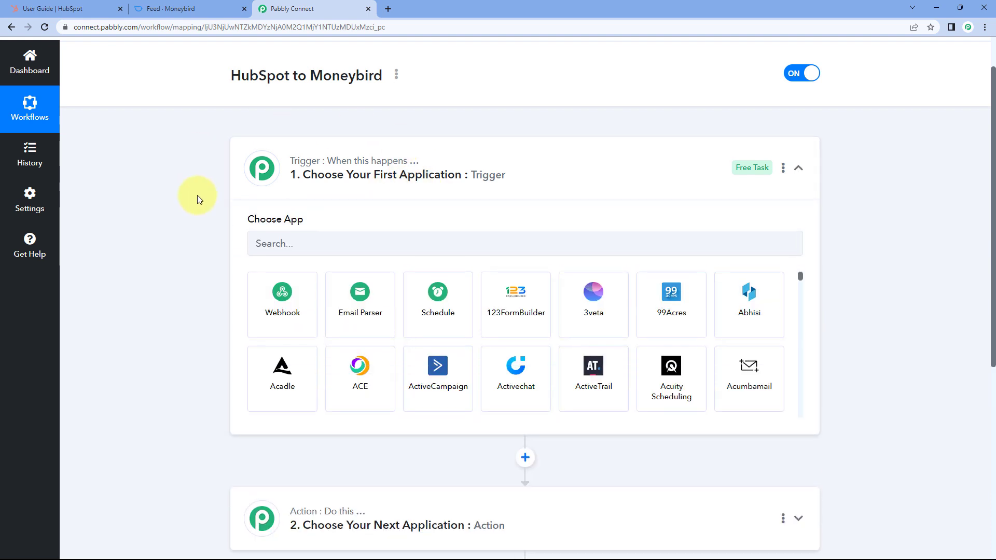
scroll(197, 196, down, 1)
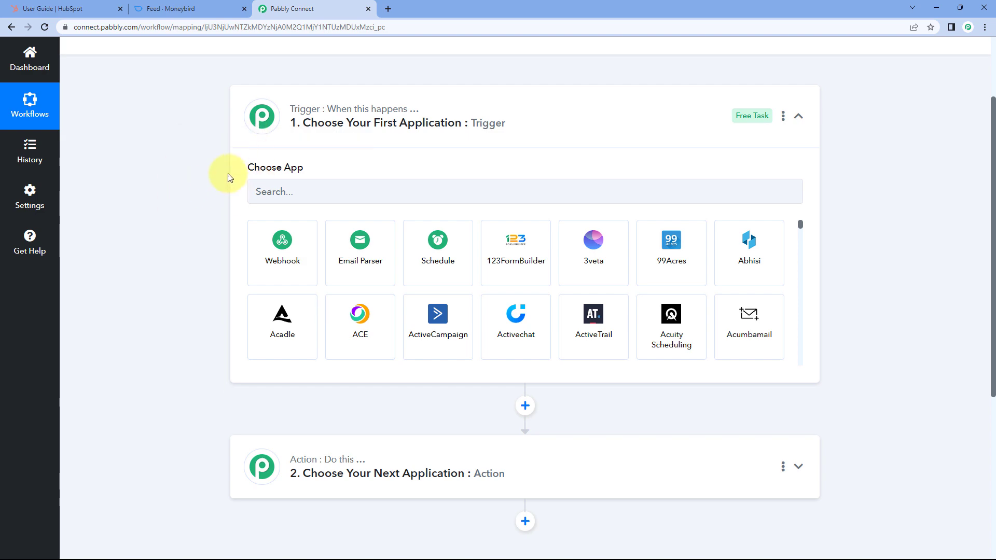
- Glance at the HubSpot guide and Moneybird tabs, then go to the trigger's app search box
click(91, 9)
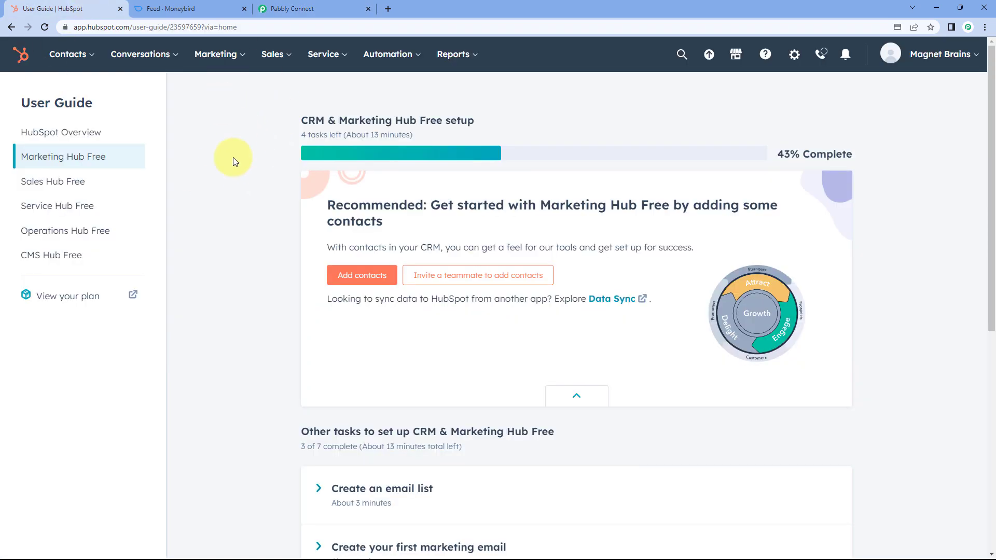
click(306, 8)
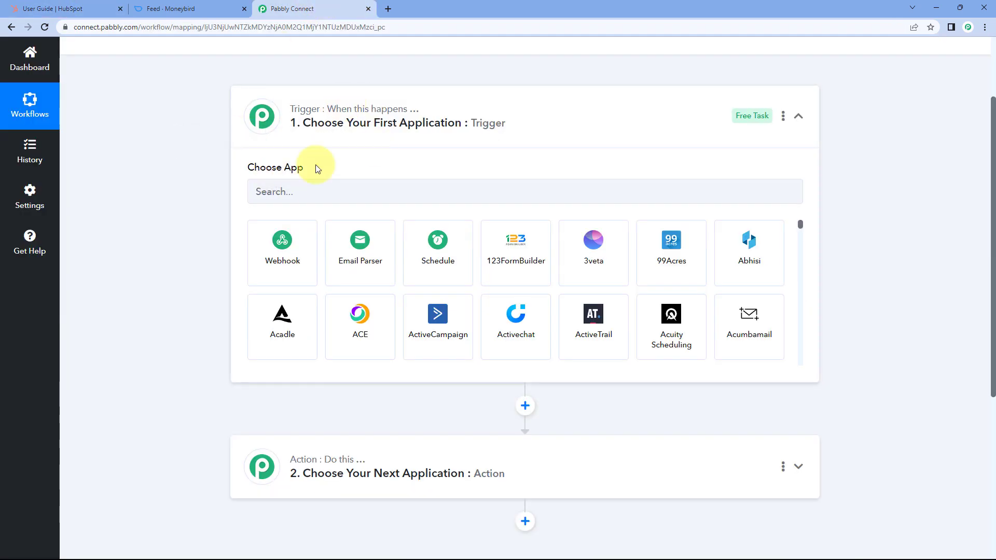
click(98, 6)
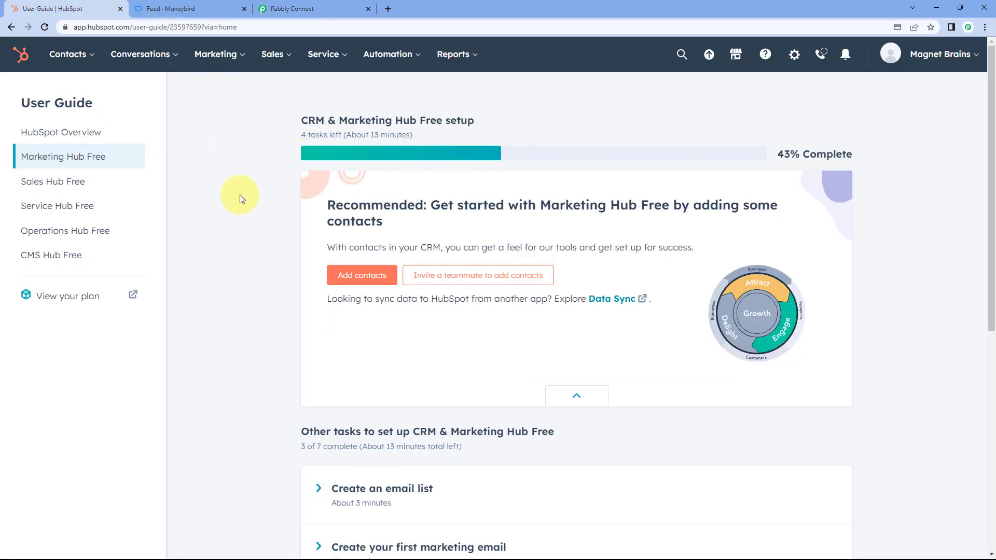
click(306, 9)
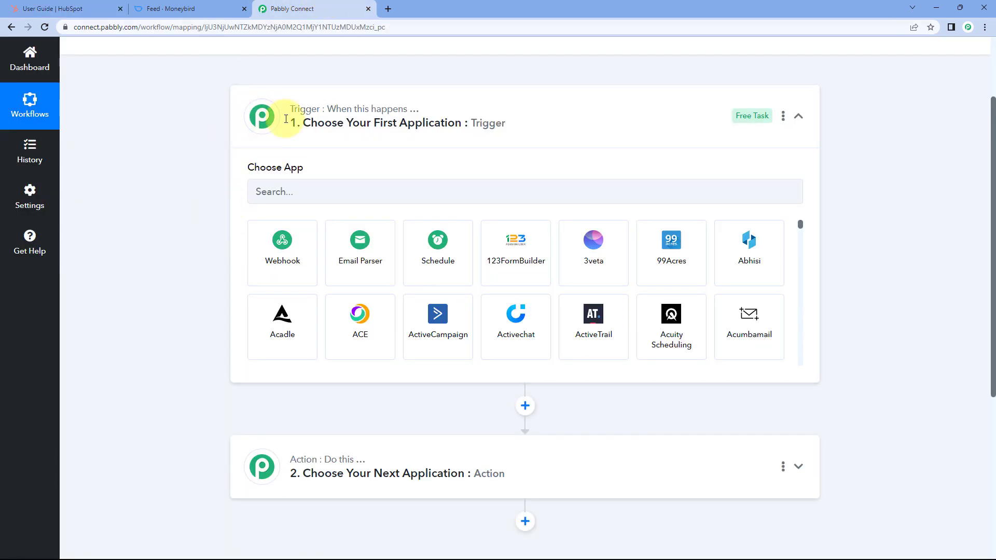
scroll(217, 208, down, 2)
scroll(215, 204, down, 3)
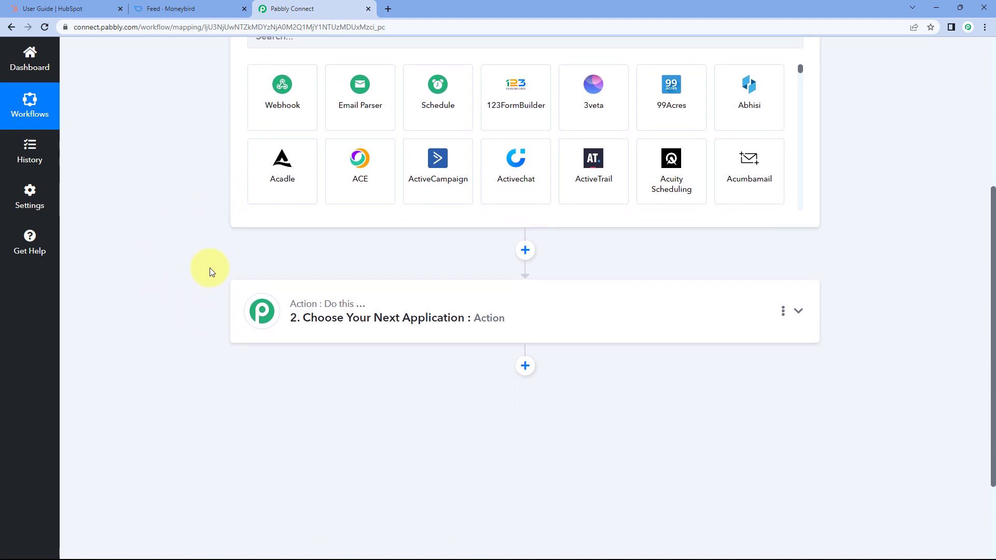
click(205, 9)
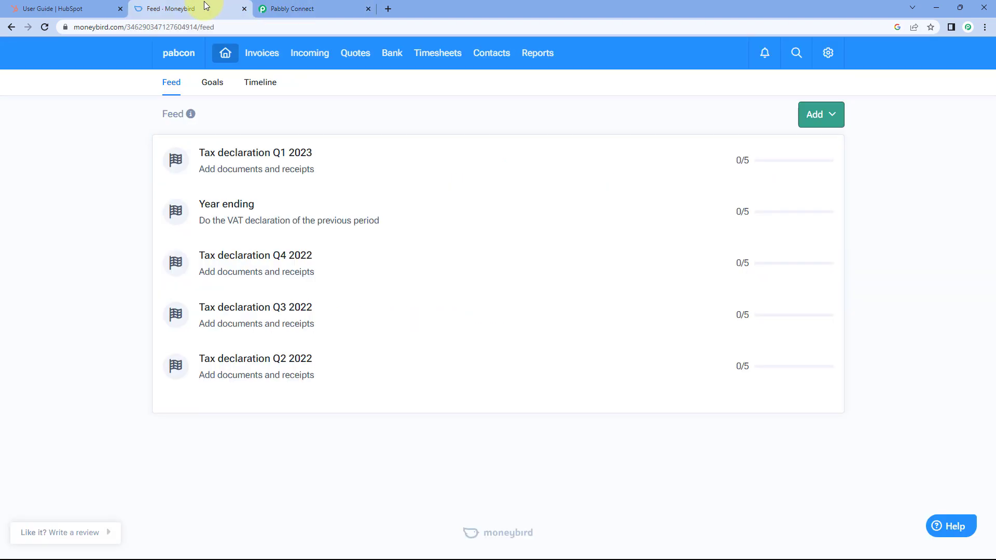
click(325, 13)
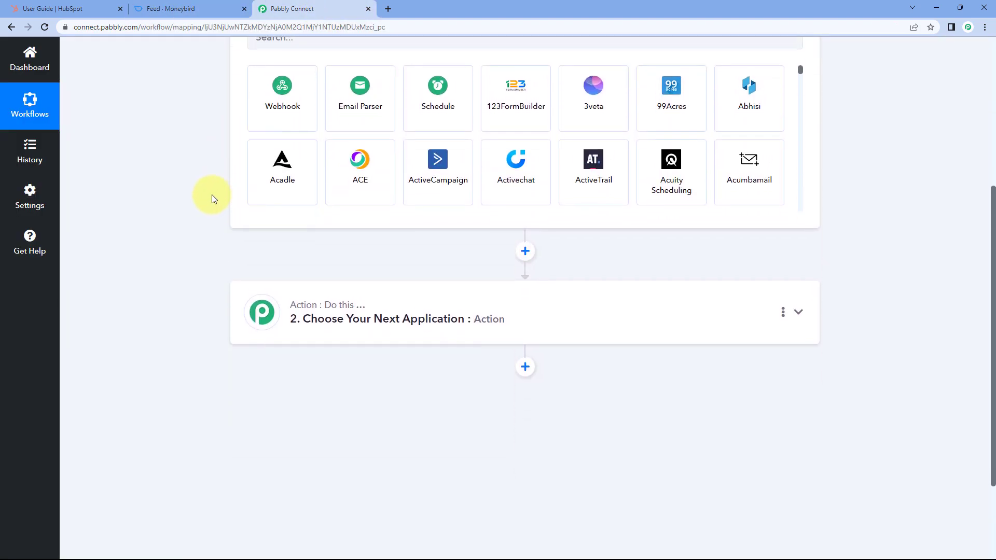
scroll(211, 198, up, 3)
click(307, 190)
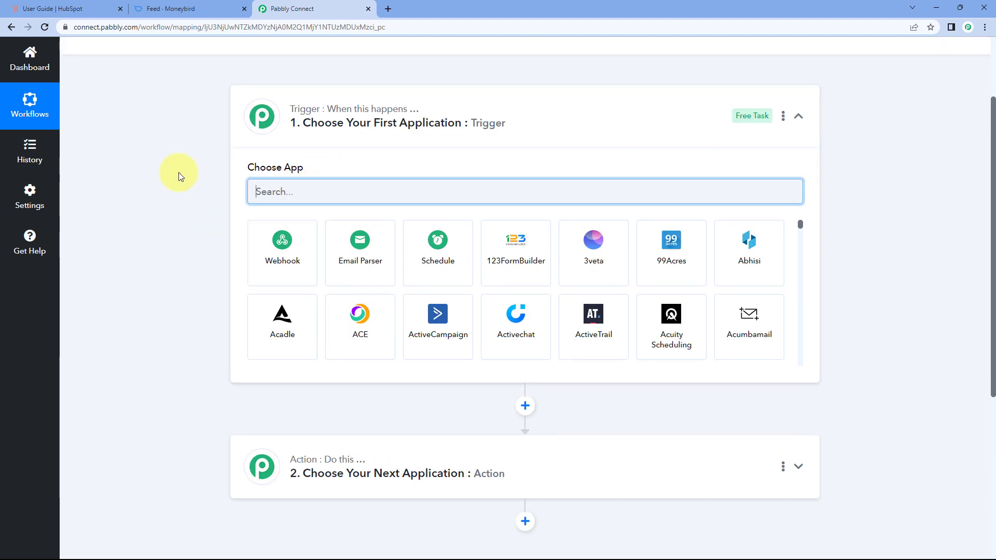
- Set the trigger app to HubSpot CRM with the New Contact Added event
text(HubSPot)
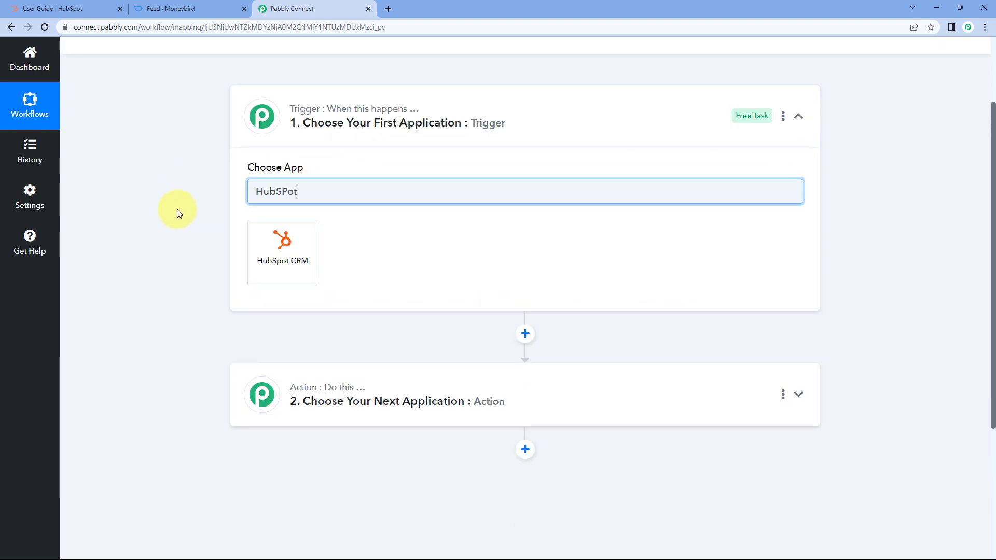
click(292, 230)
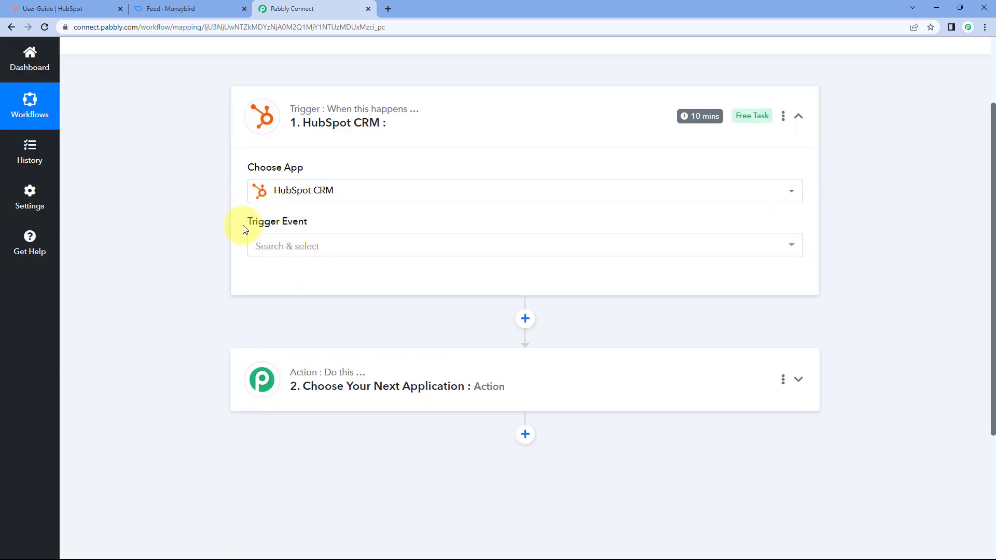
click(310, 247)
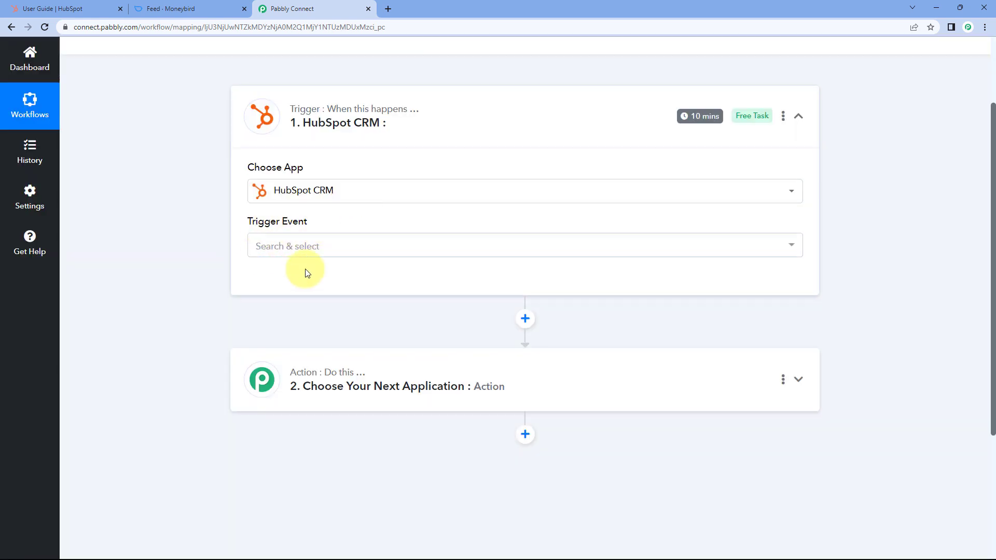
scroll(201, 257, down, 2)
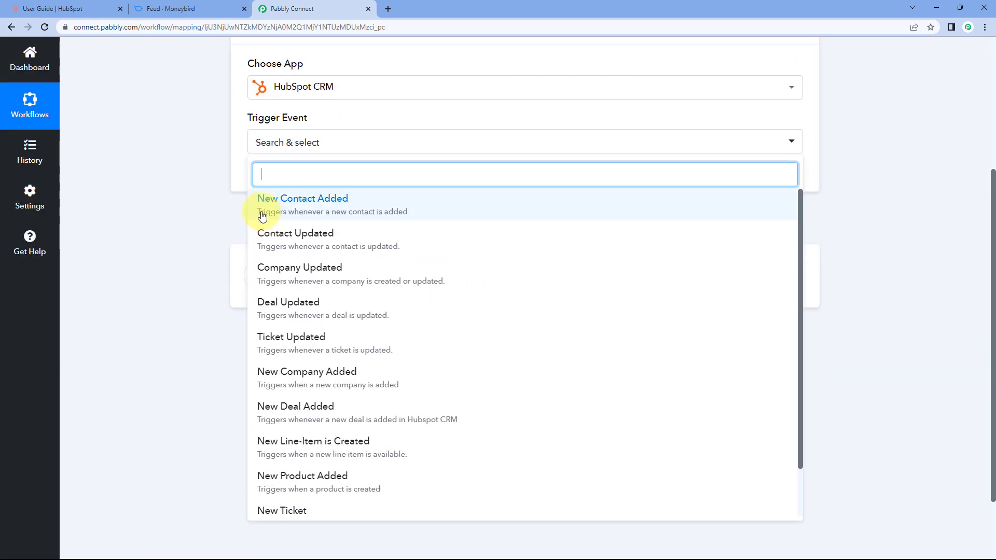
click(333, 207)
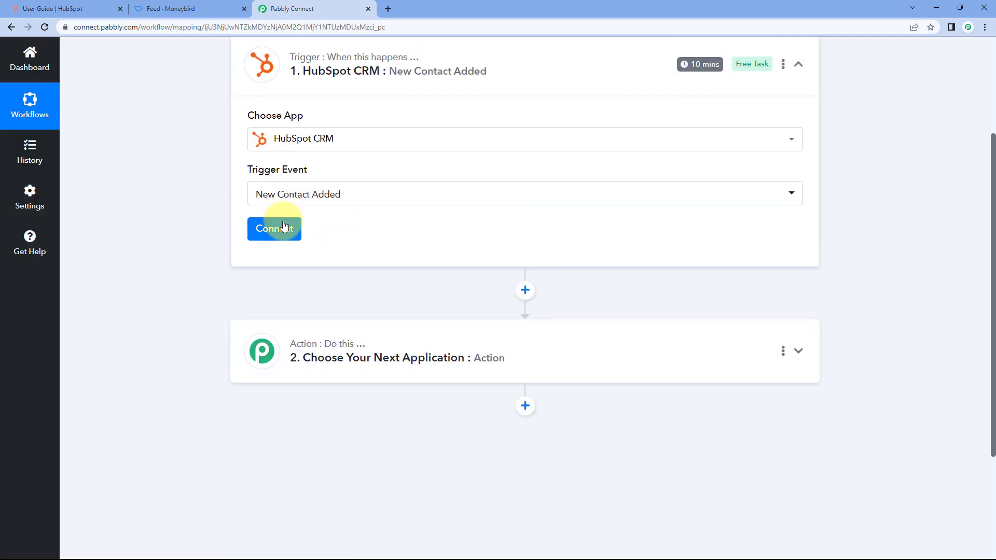
click(282, 227)
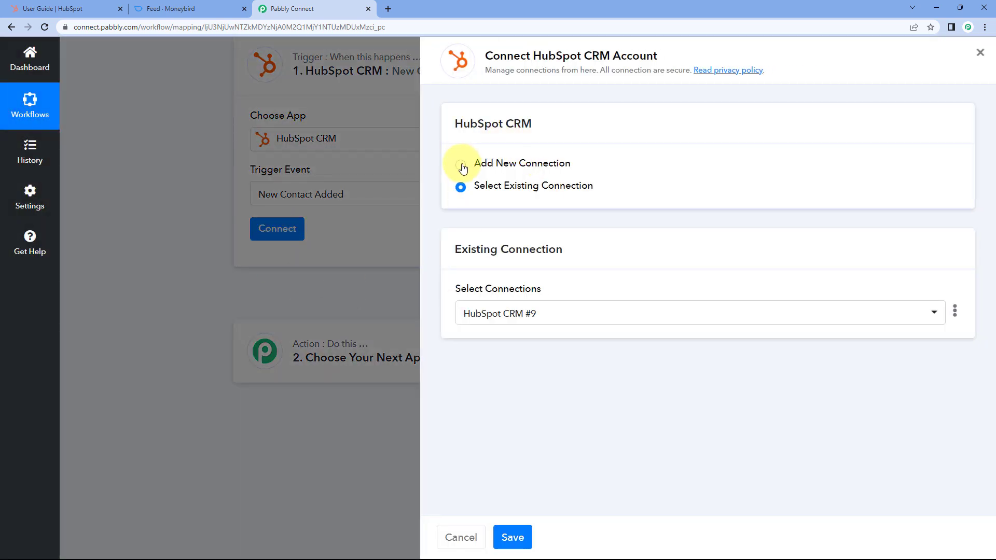
- Add a new HubSpot CRM connection and authorize it with the HubSpot account
click(460, 164)
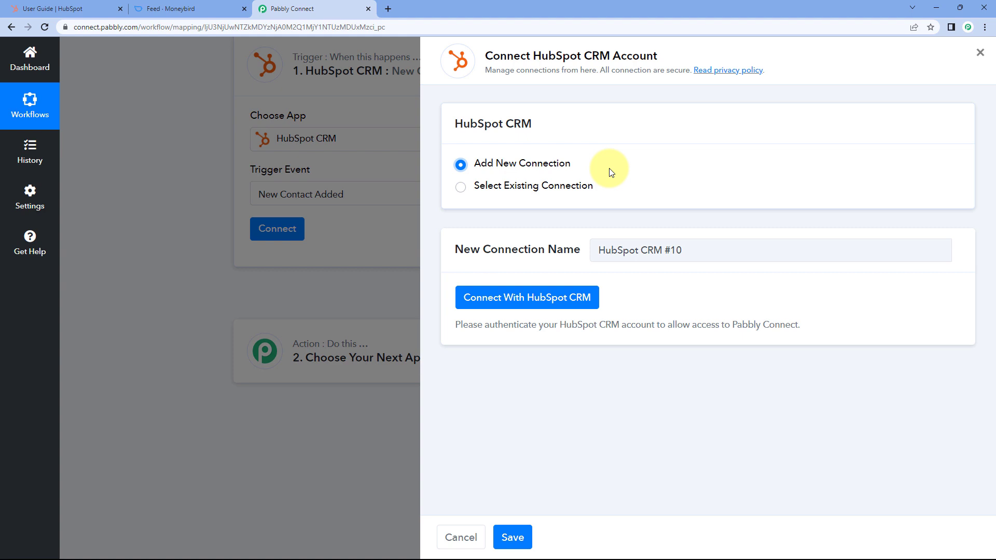
click(530, 304)
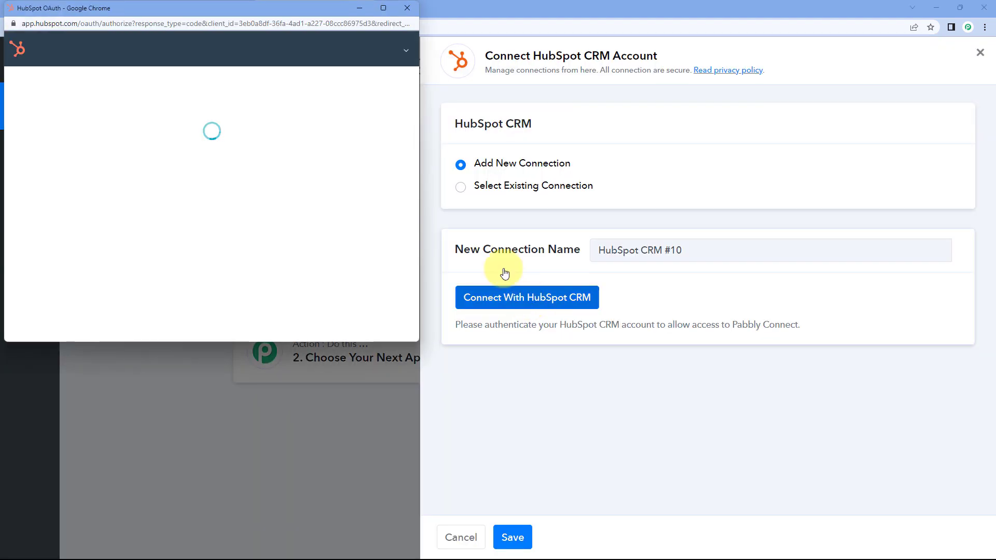
drag(214, 10, 212, 49)
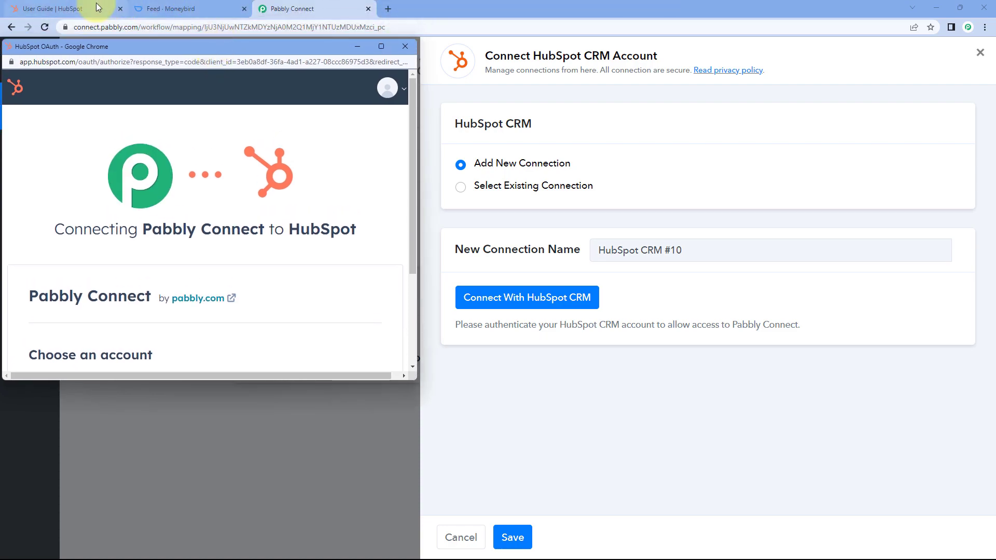
click(96, 5)
click(301, 9)
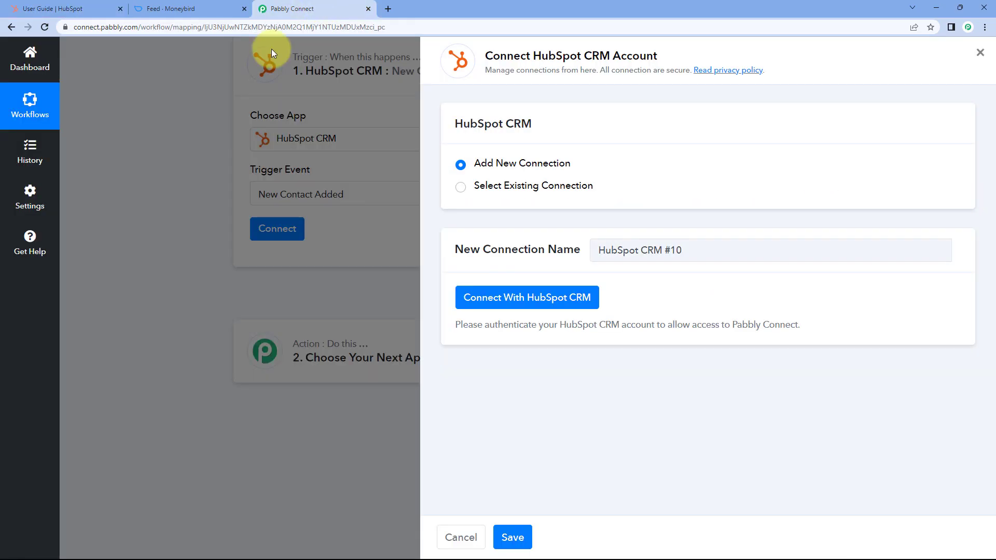
scroll(229, 229, down, 3)
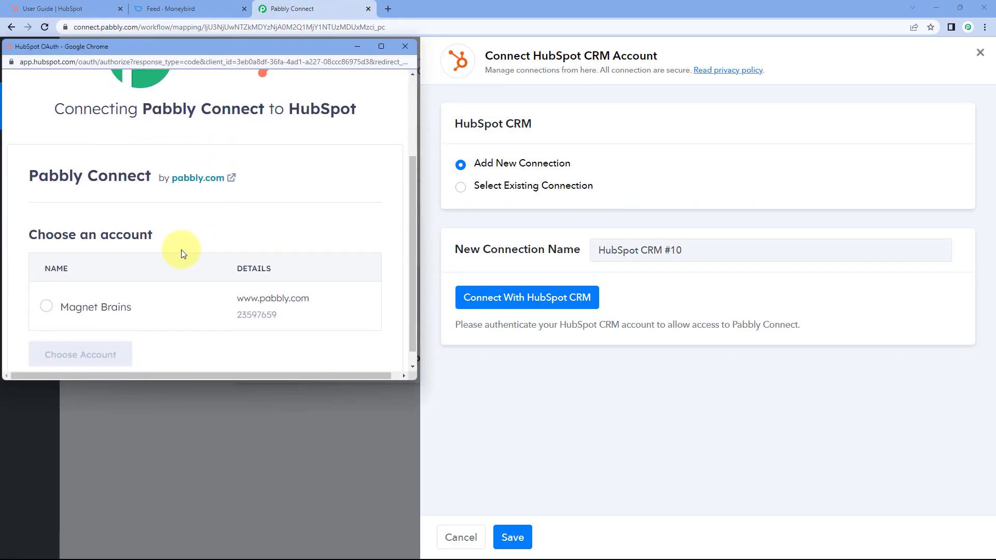
click(47, 293)
click(70, 338)
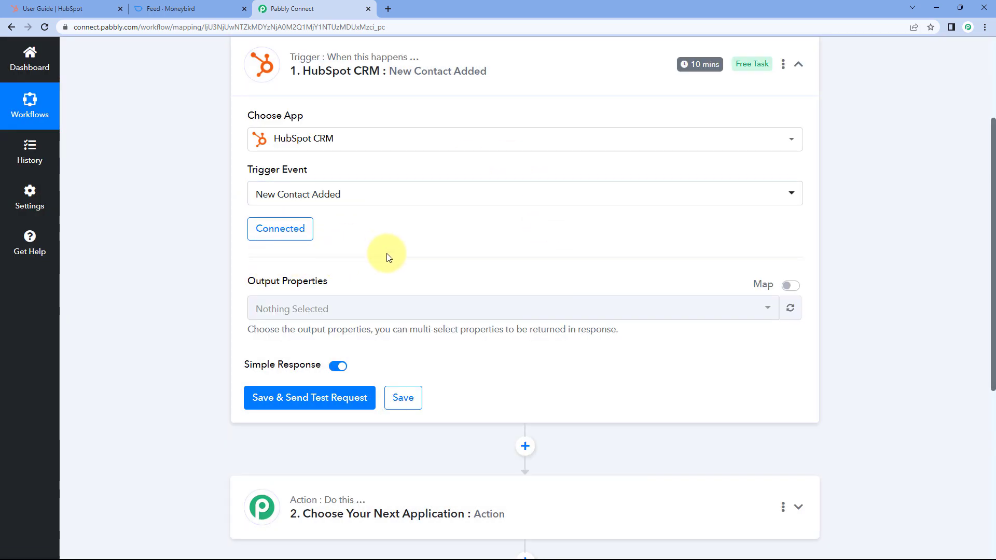
- Open the Output Properties list and browse the available HubSpot contact properties
scroll(387, 257, down, 1)
scroll(270, 218, down, 1)
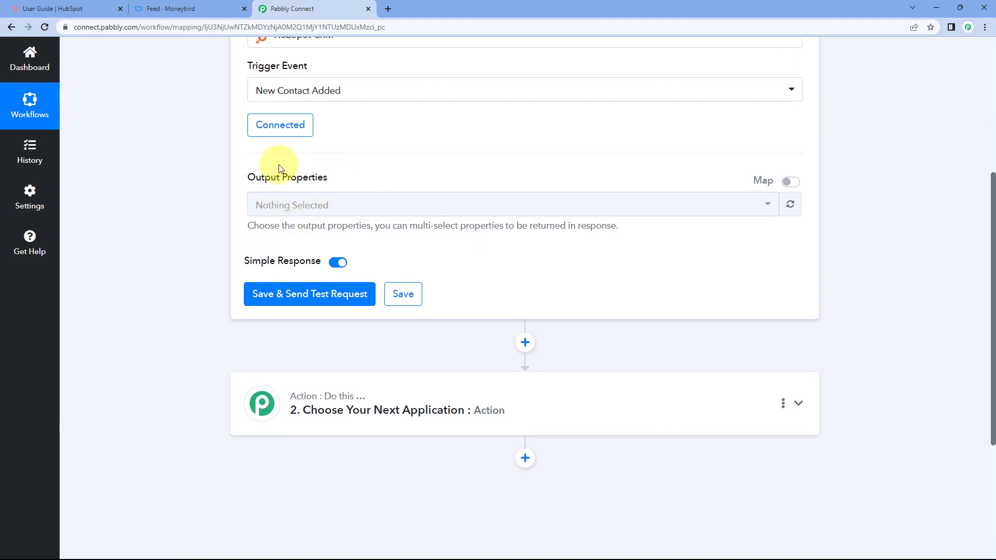
click(444, 205)
scroll(233, 218, down, 1)
scroll(332, 215, down, 5)
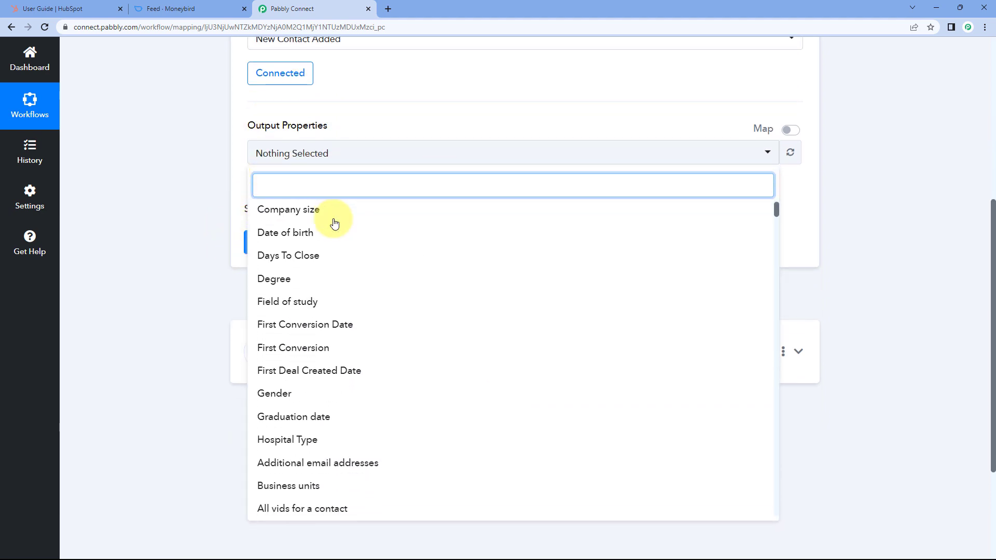
scroll(335, 223, down, 4)
scroll(334, 223, up, 4)
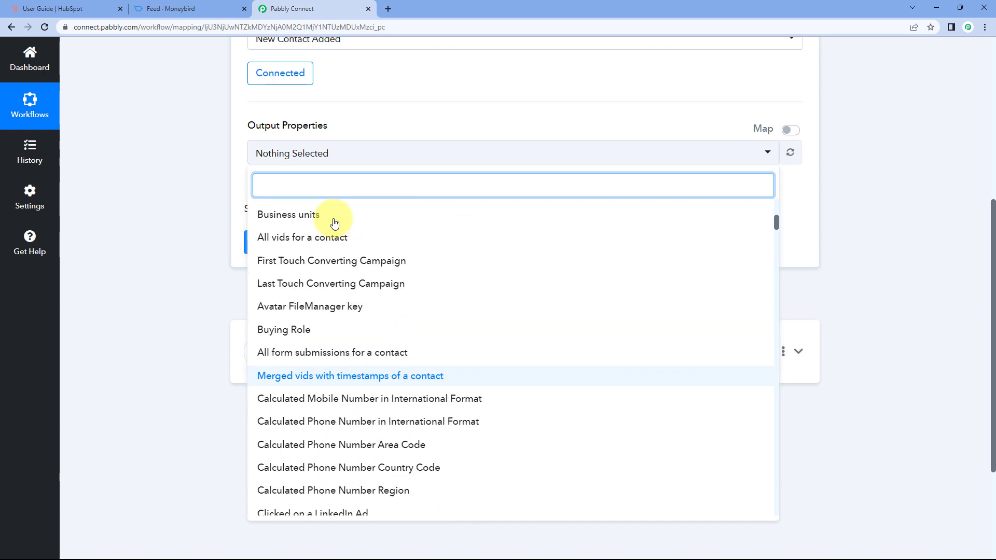
scroll(334, 223, up, 5)
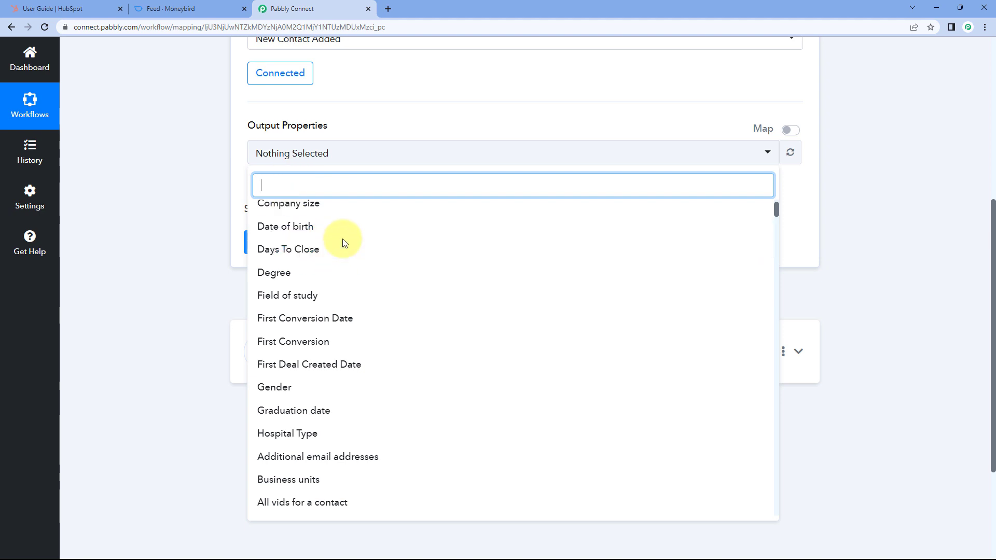
scroll(327, 236, up, 1)
scroll(336, 237, up, 4)
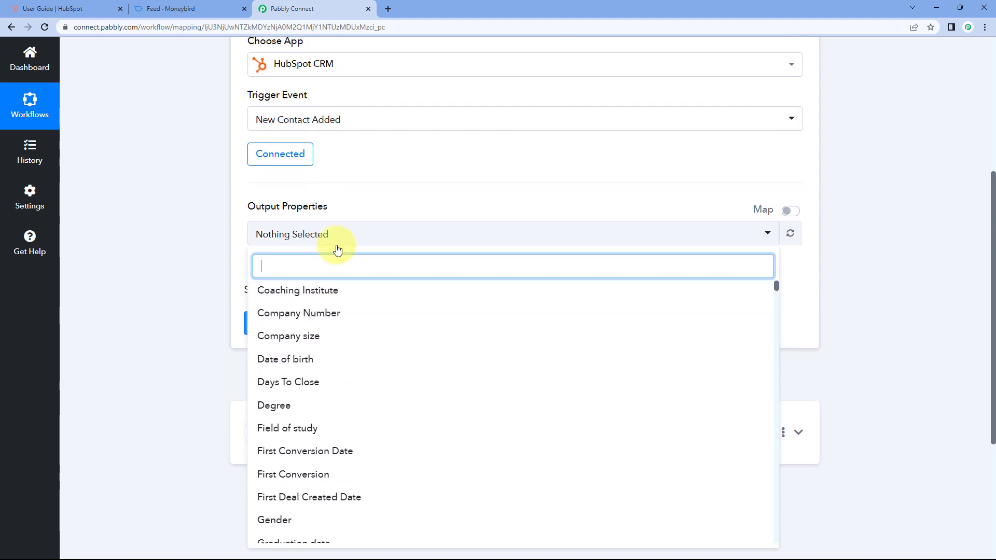
scroll(204, 280, down, 3)
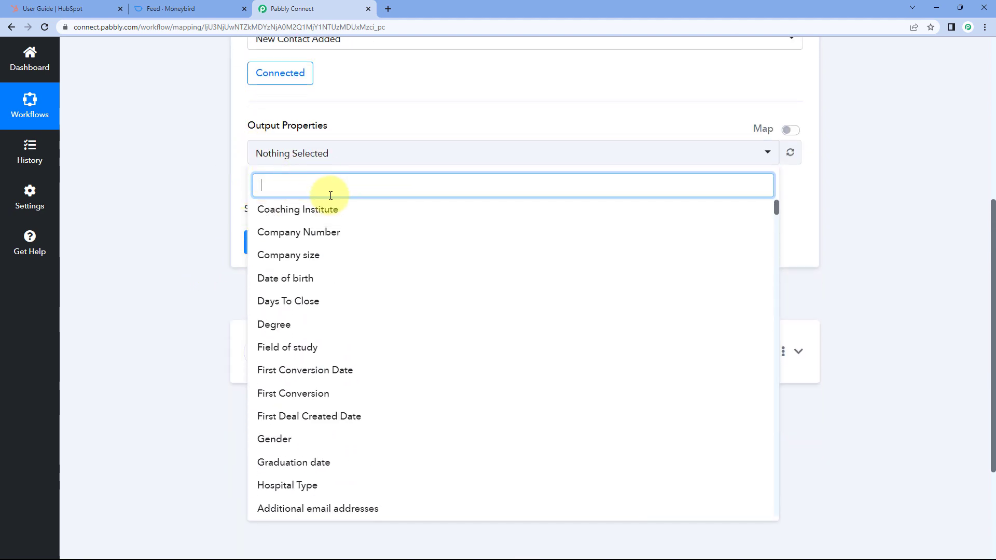
scroll(344, 238, down, 2)
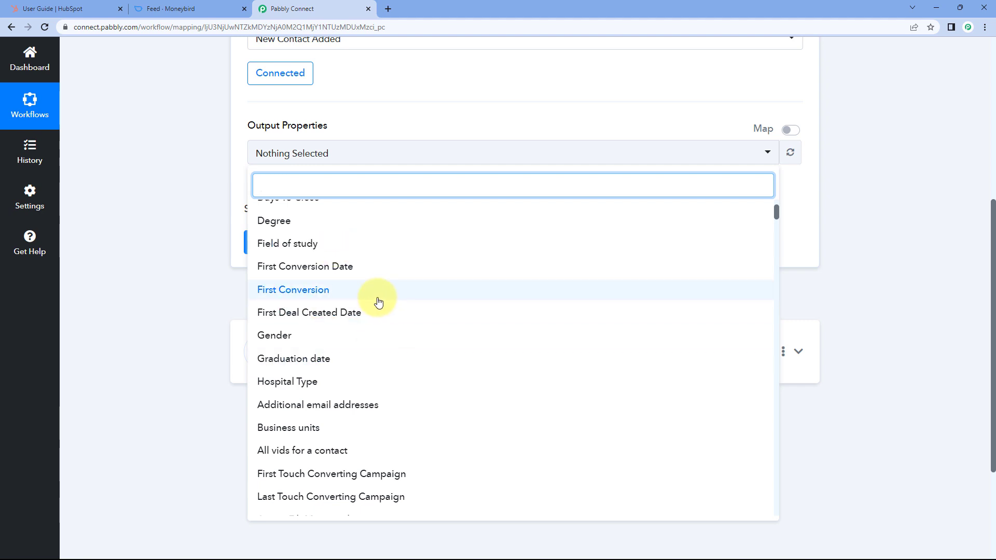
scroll(377, 296, down, 2)
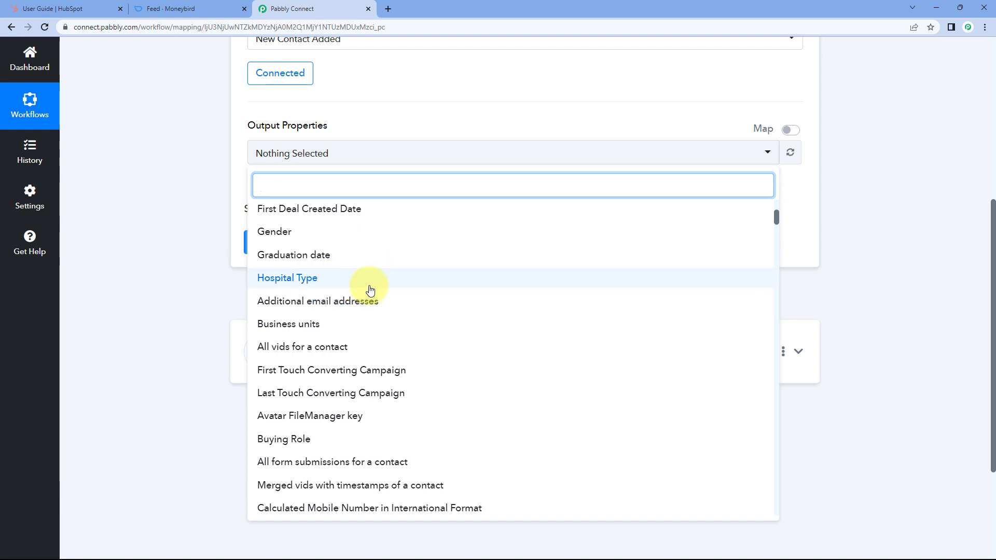
scroll(370, 289, down, 3)
scroll(360, 288, up, 2)
scroll(389, 259, down, 5)
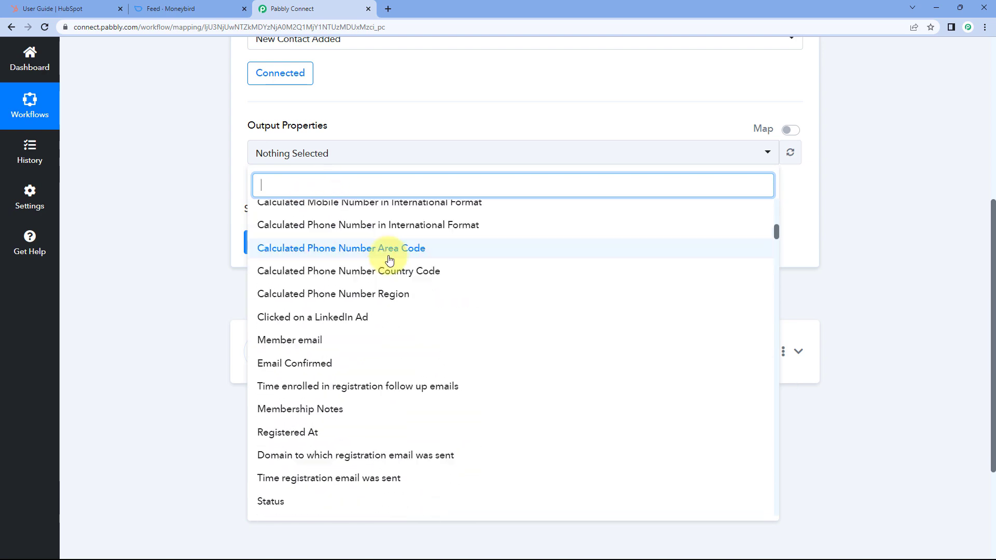
scroll(390, 260, down, 3)
drag(777, 232, 569, 178)
- Add First Name and Last Name to the trigger's output properties
click(429, 182)
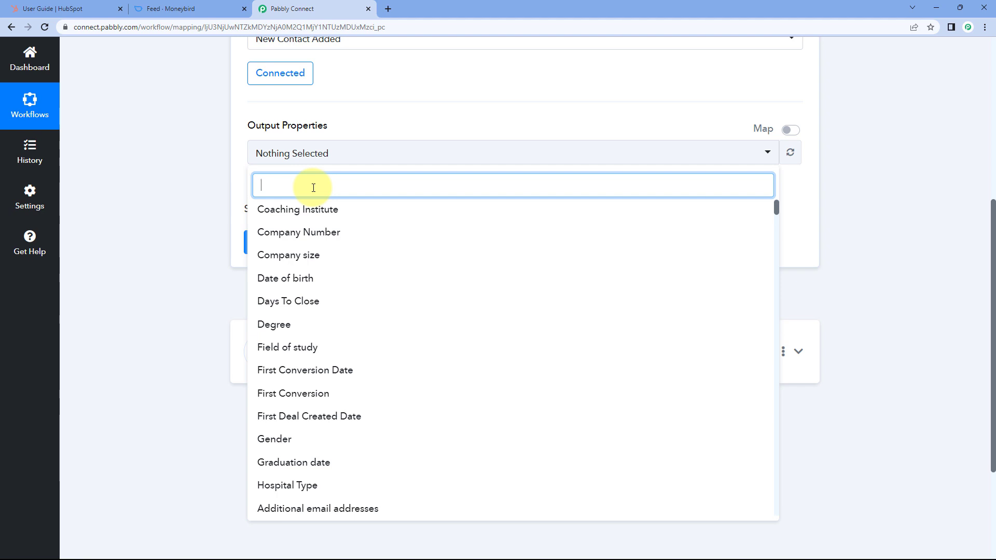
text(First)
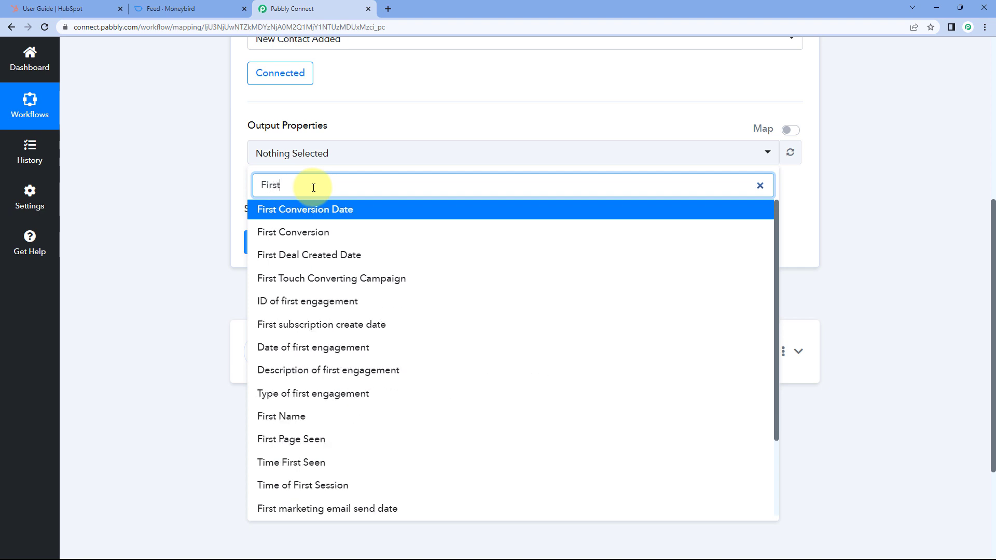
text( Na)
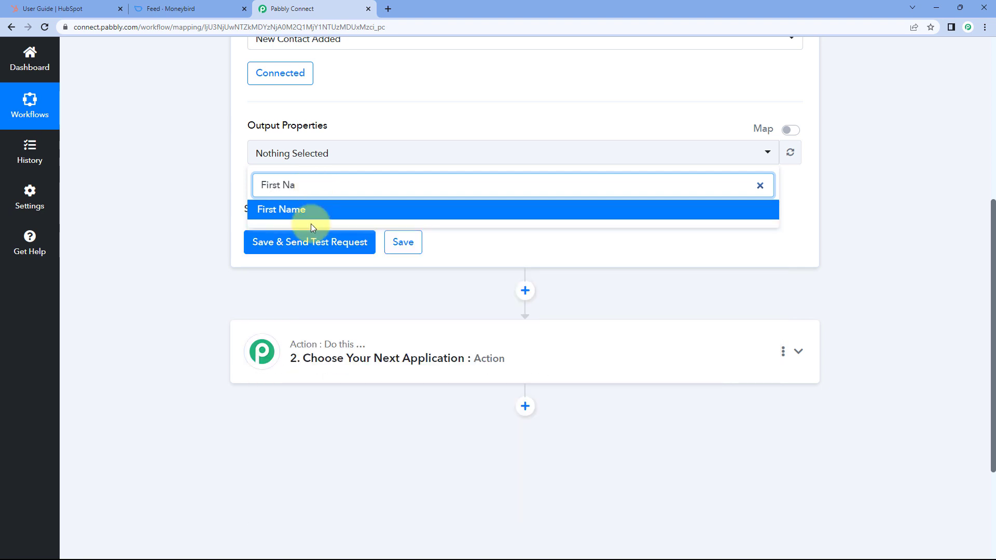
click(296, 211)
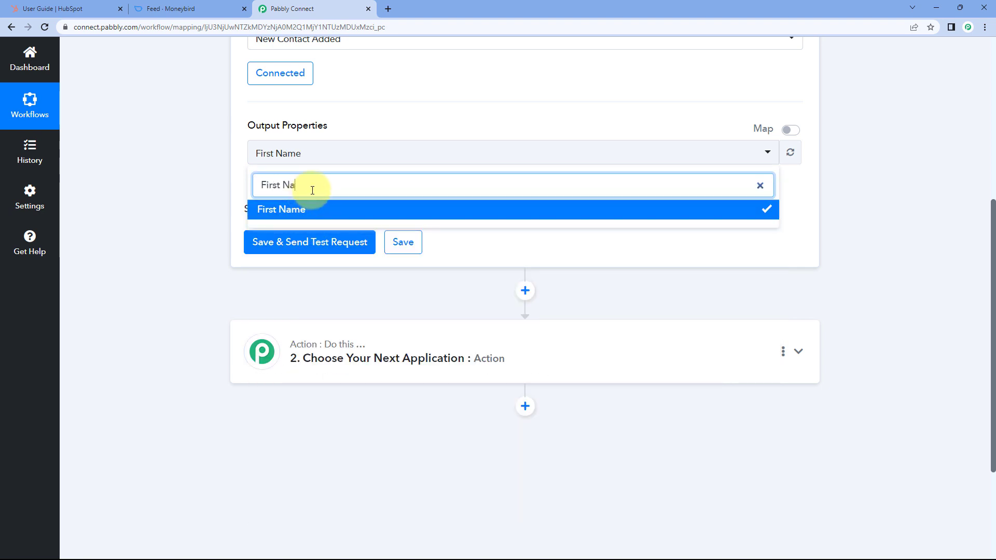
drag(313, 190, 265, 185)
key(BackSpace)
text(Lst)
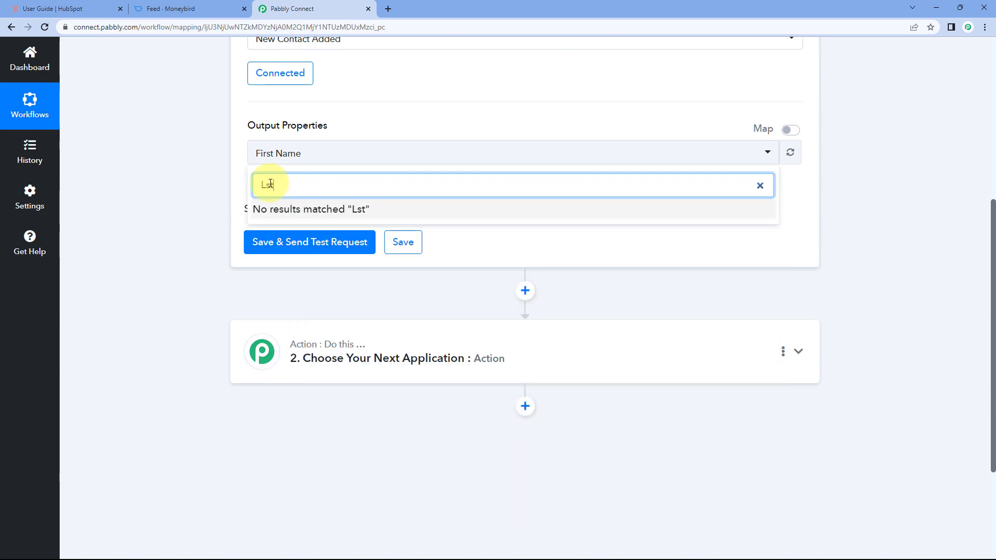
key(BackSpace)
key(BackSpace)
text(ast)
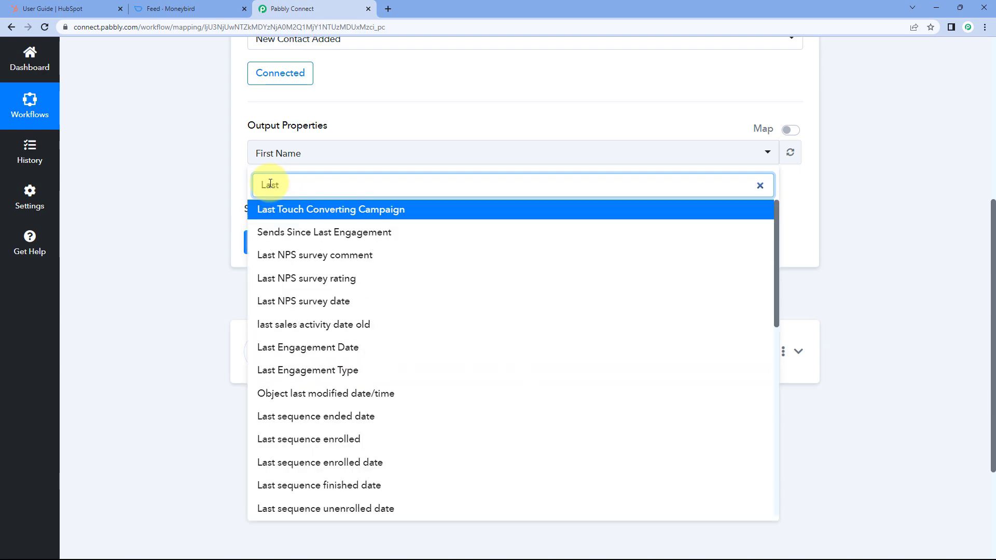
text( na)
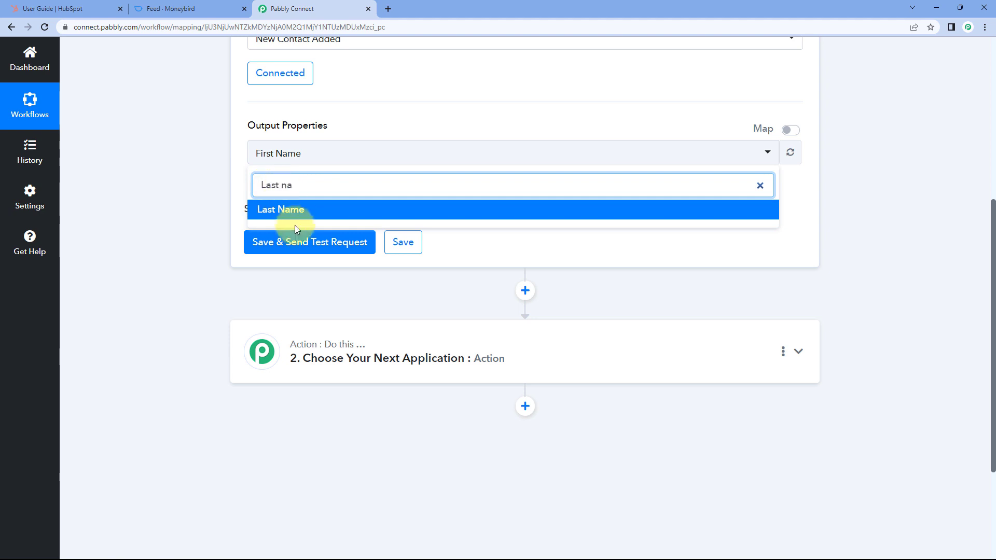
click(301, 212)
drag(327, 182, 240, 192)
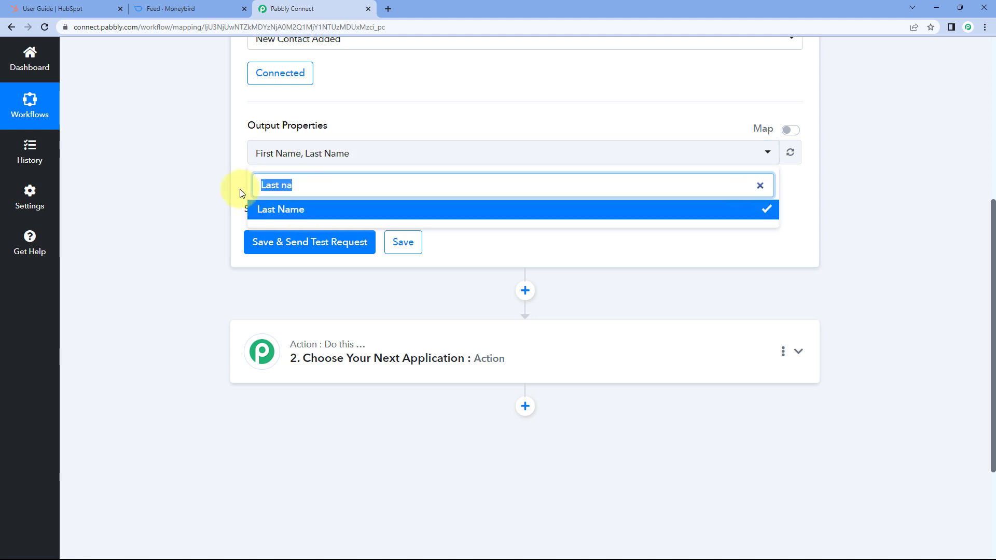
click(244, 192)
- Add Email and Mobile Phone Number to the output properties
click(329, 153)
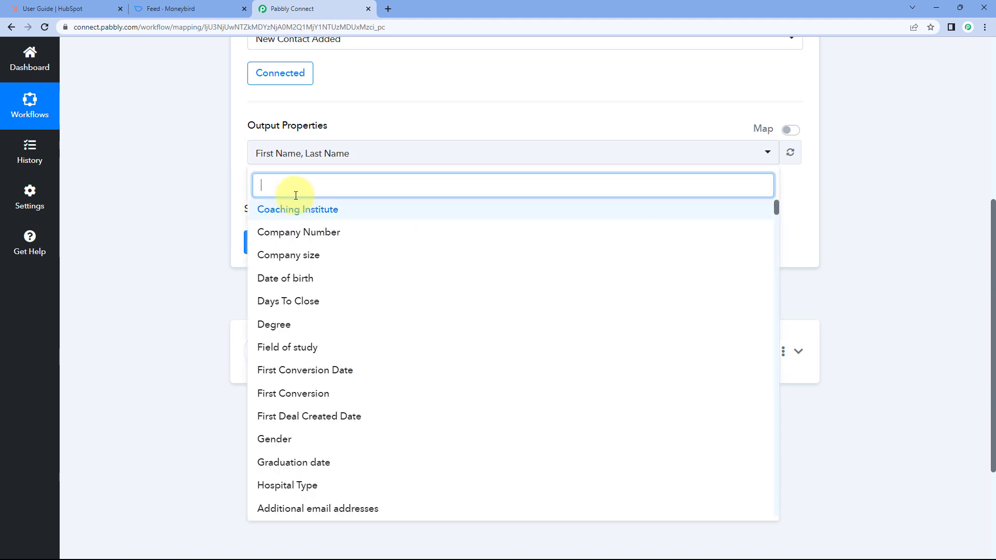
text(Email)
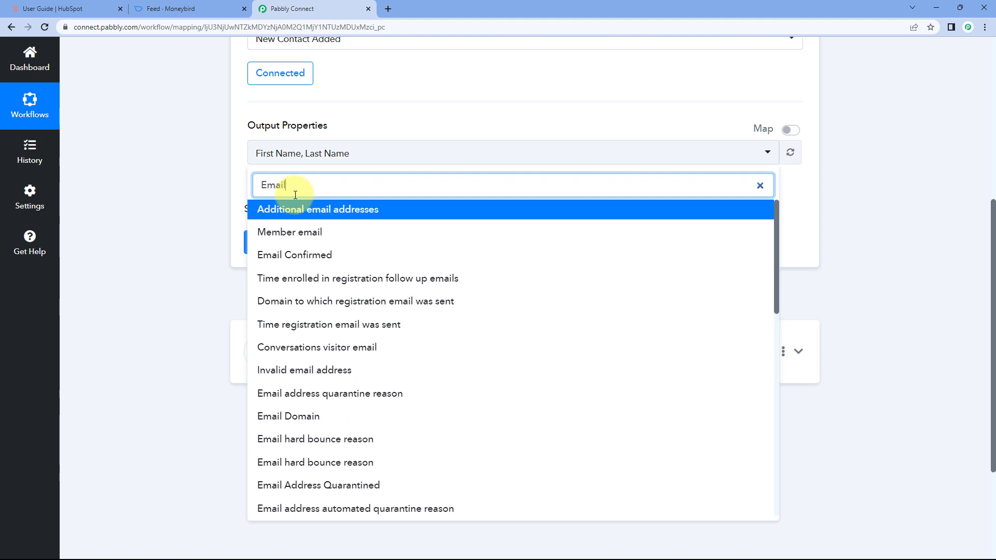
scroll(325, 289, down, 9)
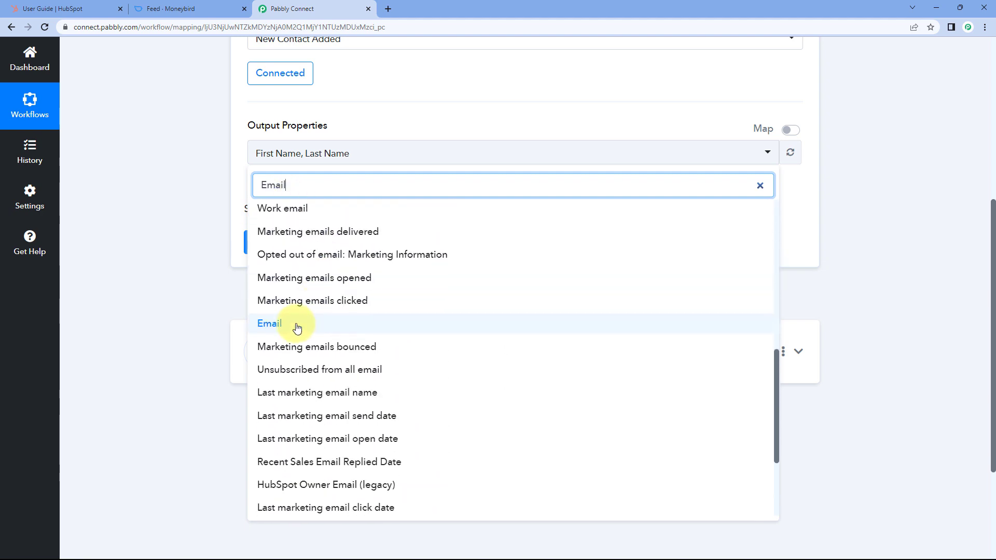
click(297, 326)
drag(327, 184, 251, 192)
click(383, 154)
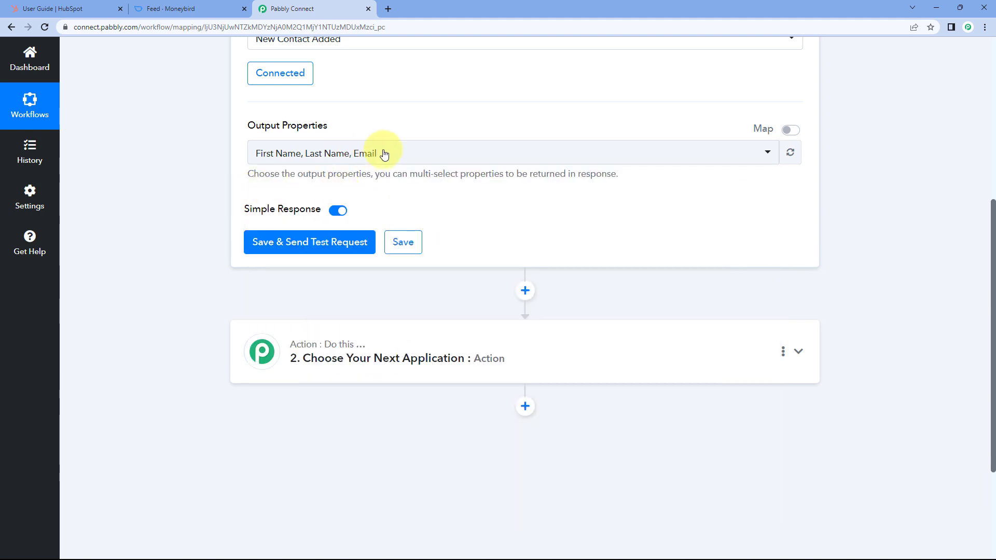
click(384, 154)
text(Mobil)
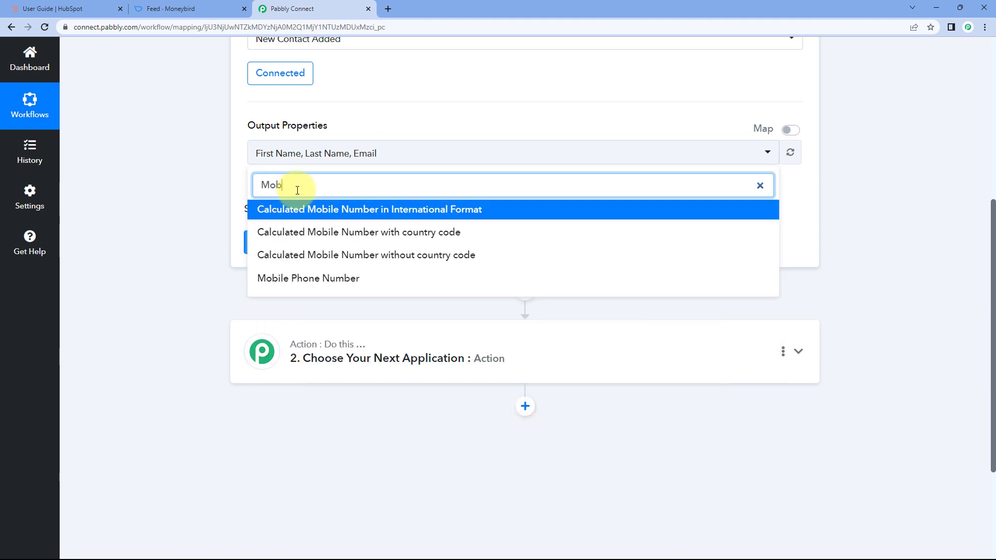
click(299, 278)
double_click(255, 186)
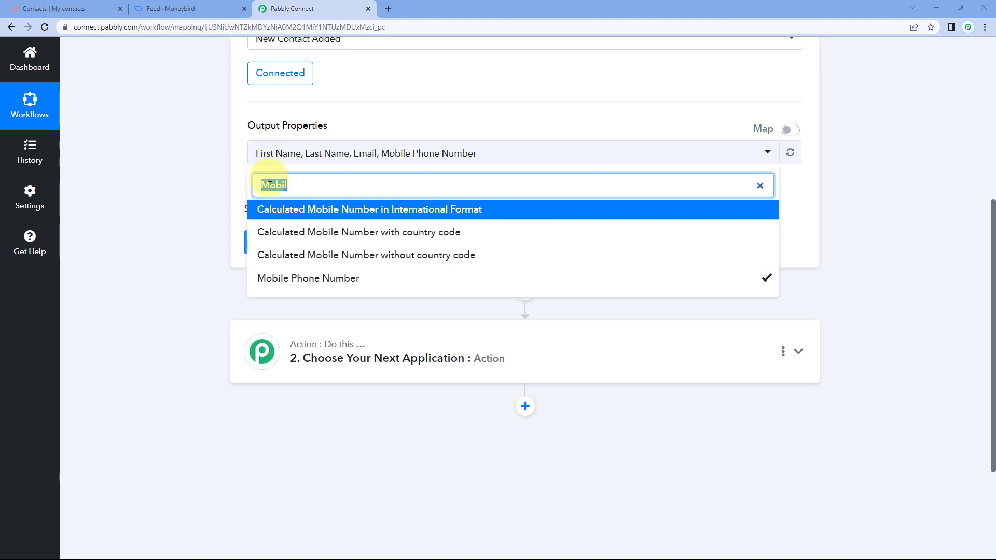
key(BackSpace)
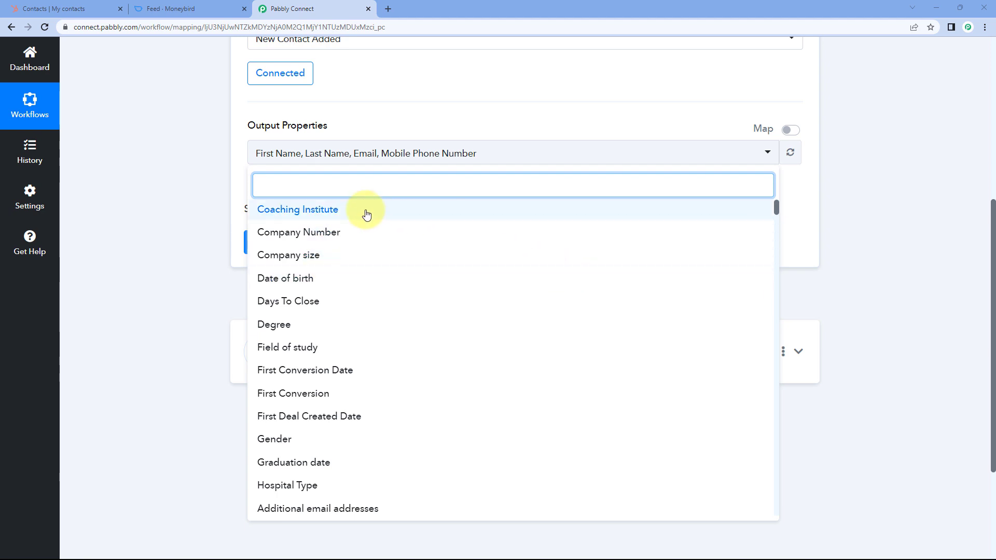
click(216, 283)
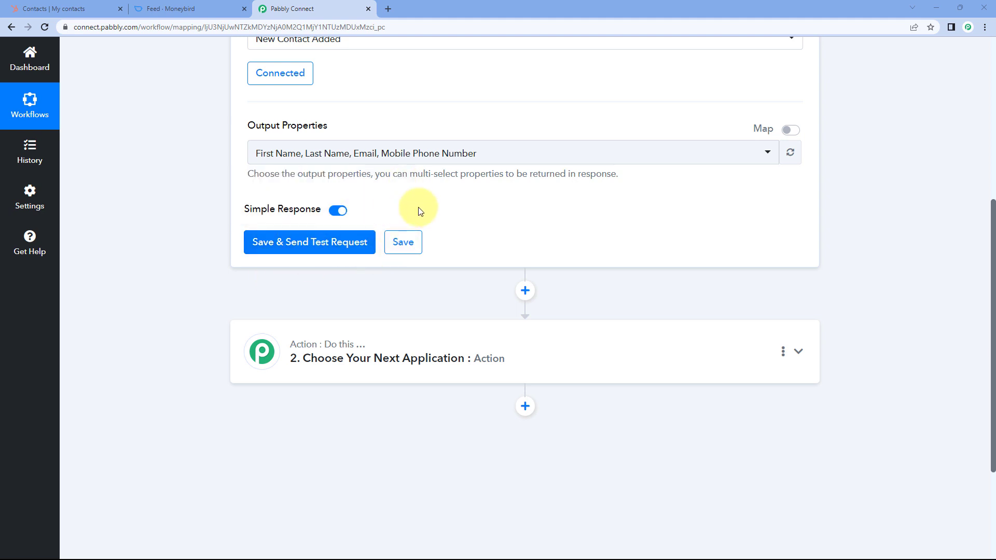
- Create a HubSpot test contact with e-mail, first name, last name and mobile number, then return to Pabbly
click(67, 5)
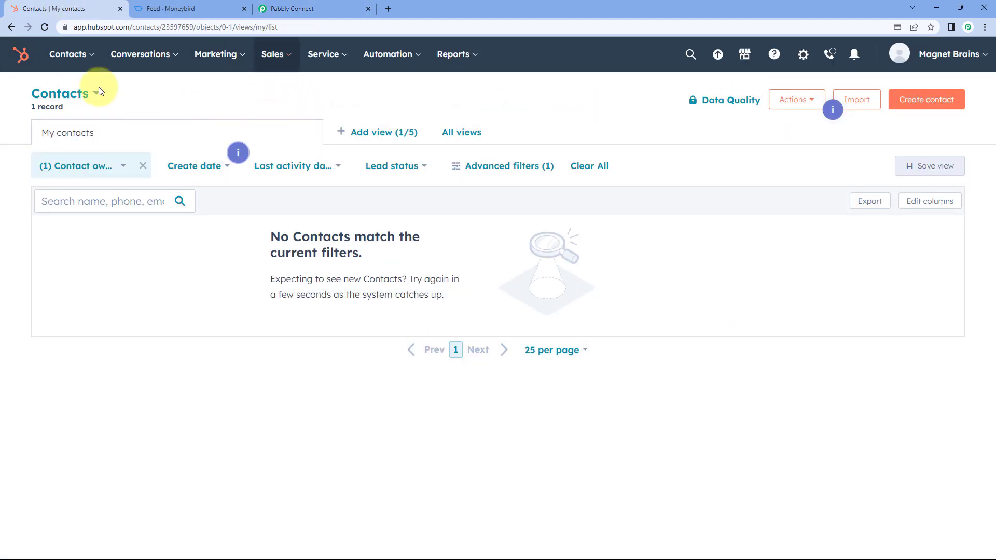
click(934, 102)
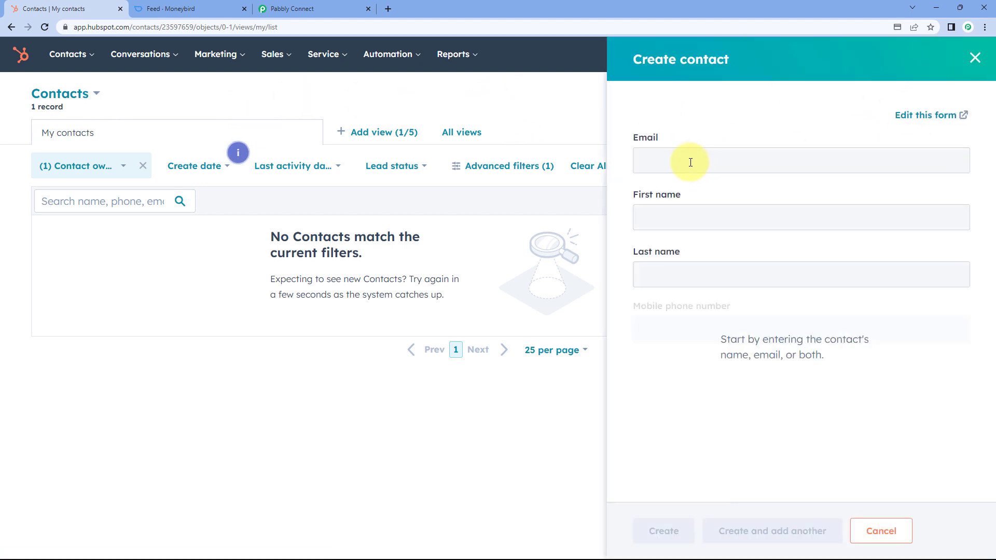
click(690, 163)
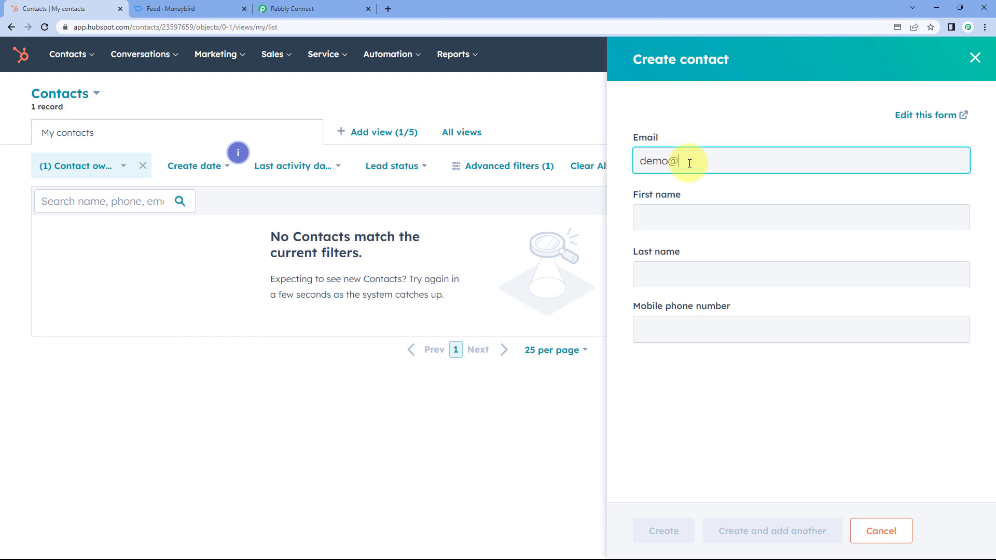
key(Tab)
text(Demo)
key(Tab)
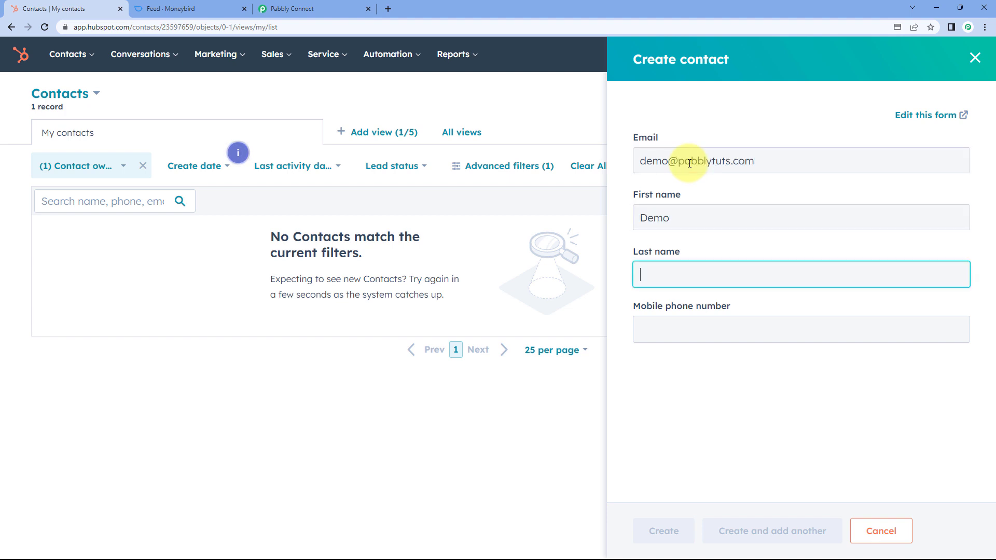
text(User)
key(Tab)
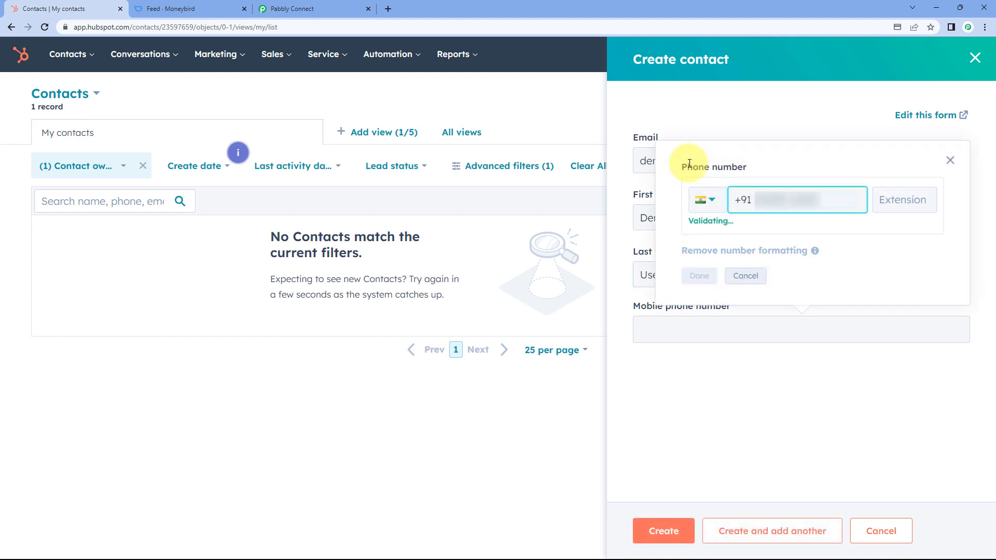
click(699, 276)
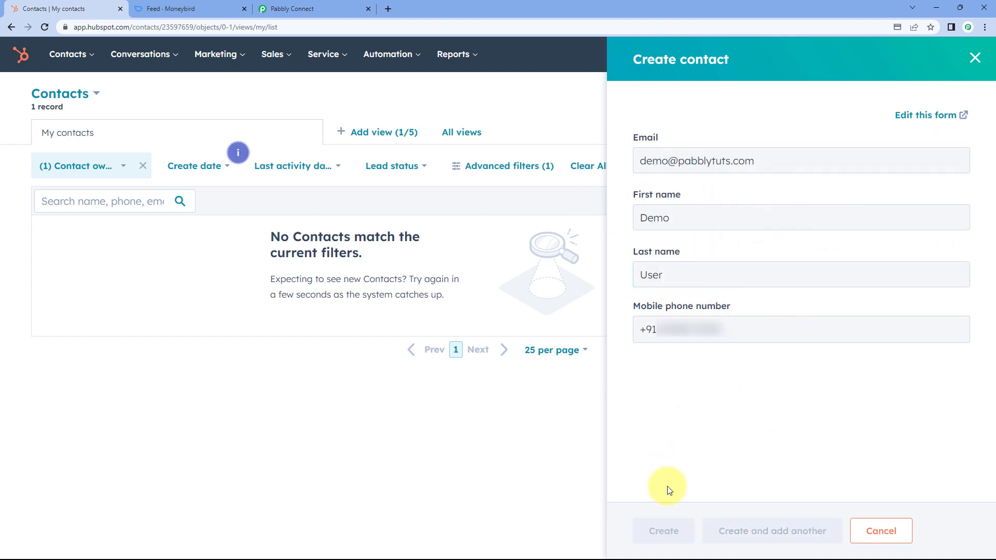
click(665, 532)
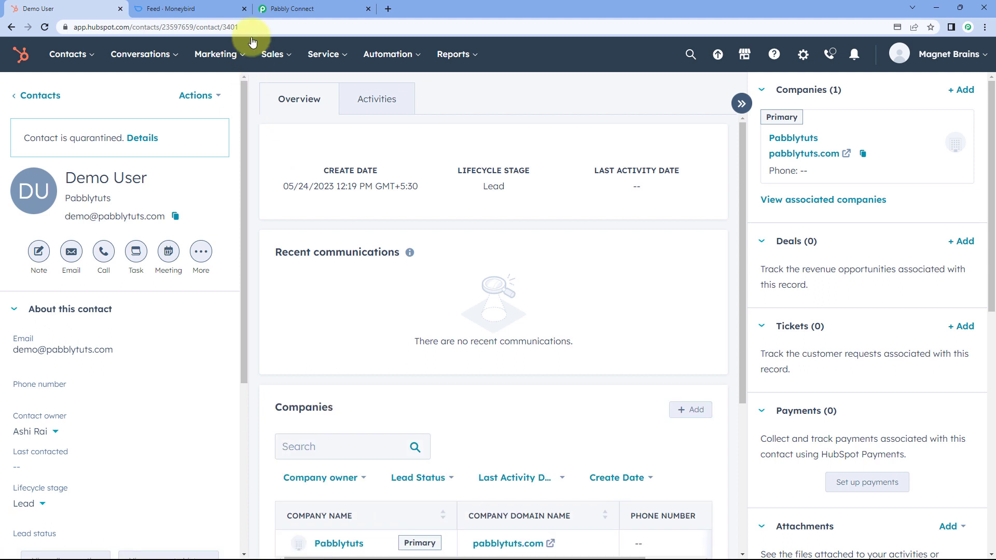
click(331, 9)
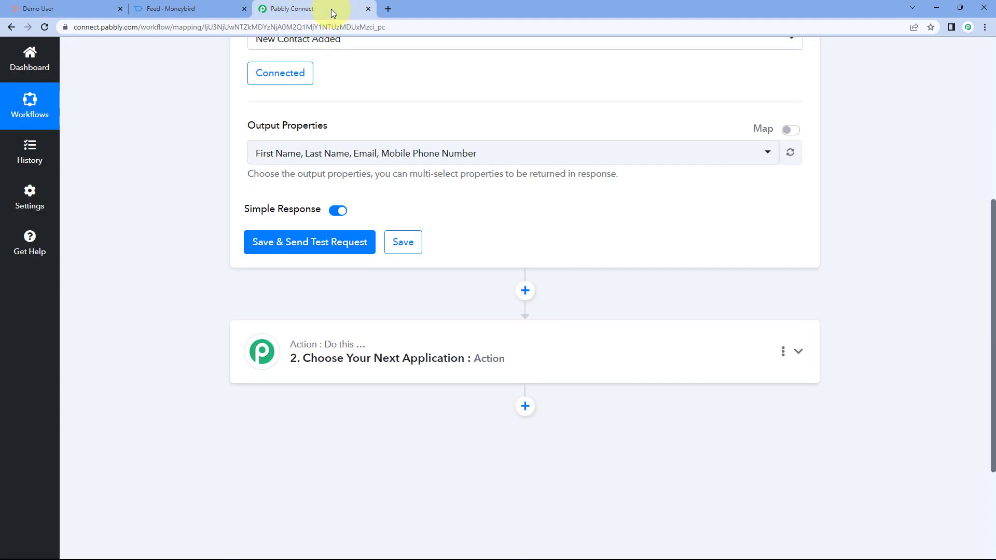
- Send a test request and check the received mobile phone, last name, first name and email values
click(321, 244)
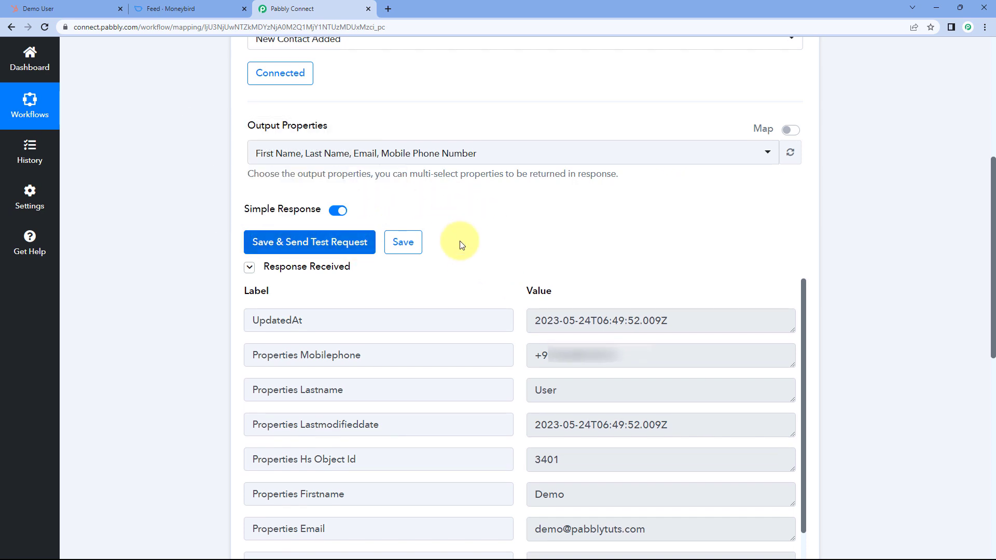
scroll(493, 240, down, 2)
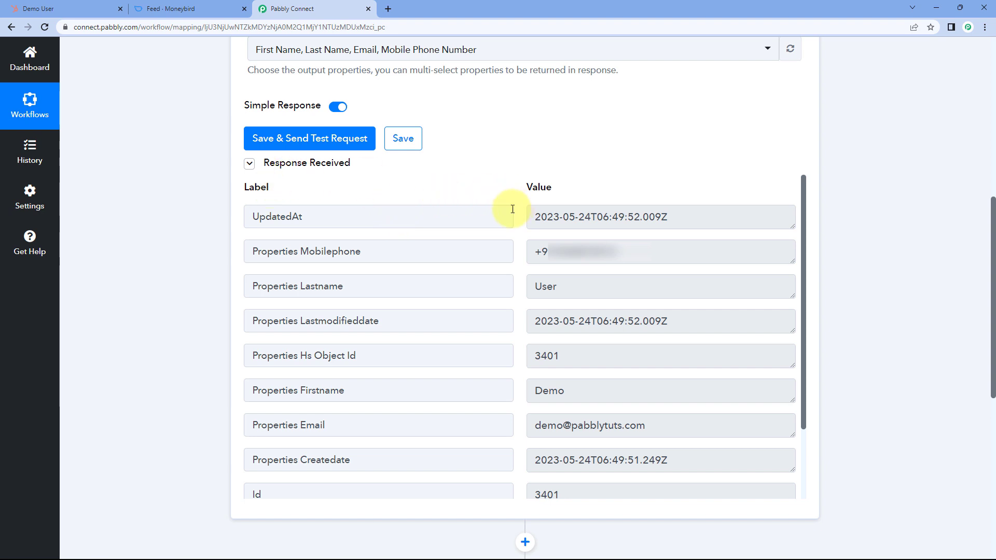
drag(629, 244, 501, 252)
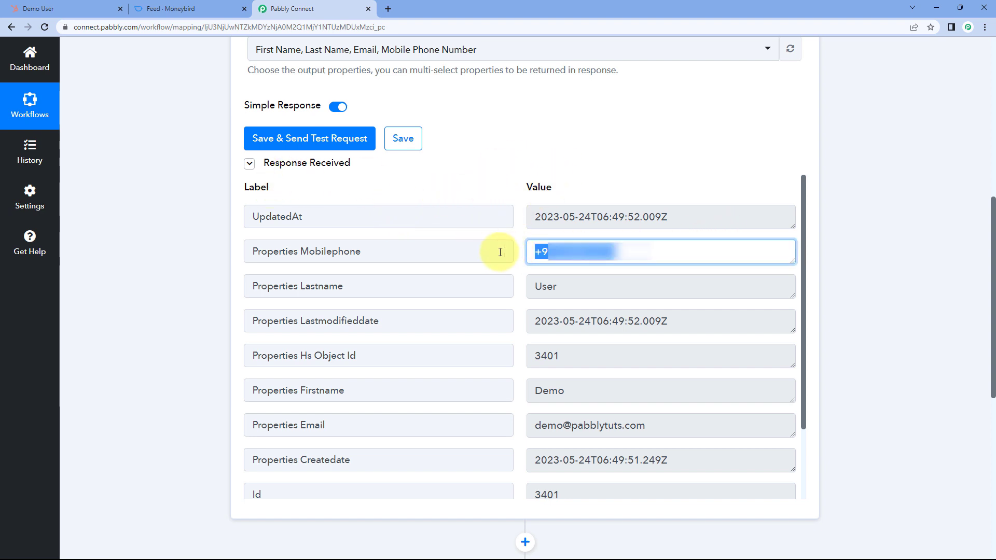
click(522, 257)
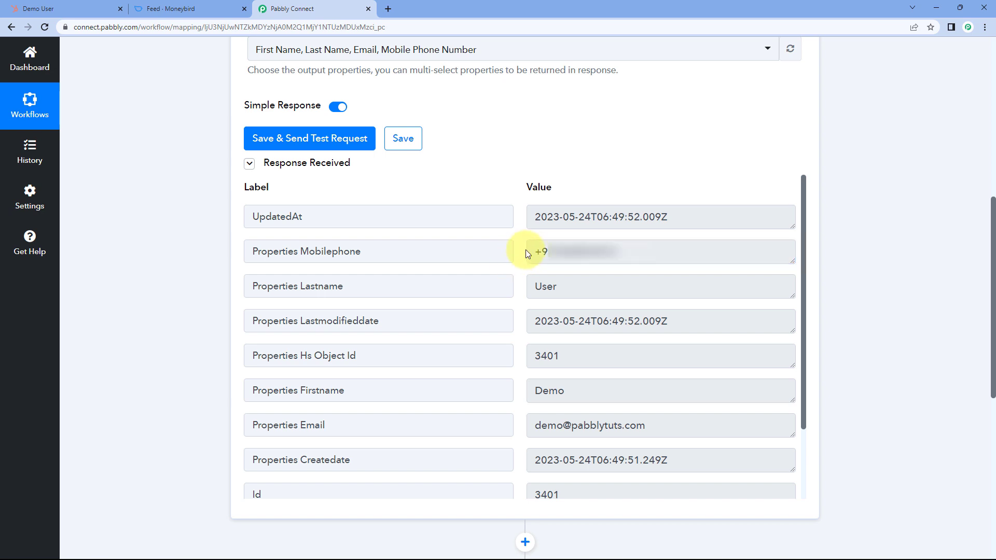
drag(583, 287, 525, 290)
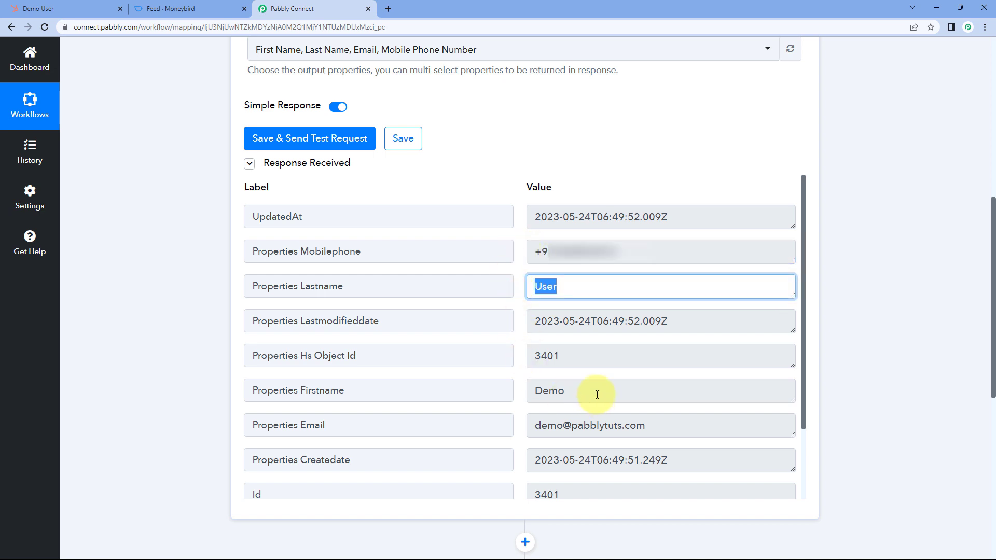
drag(596, 394, 525, 401)
drag(675, 426, 531, 428)
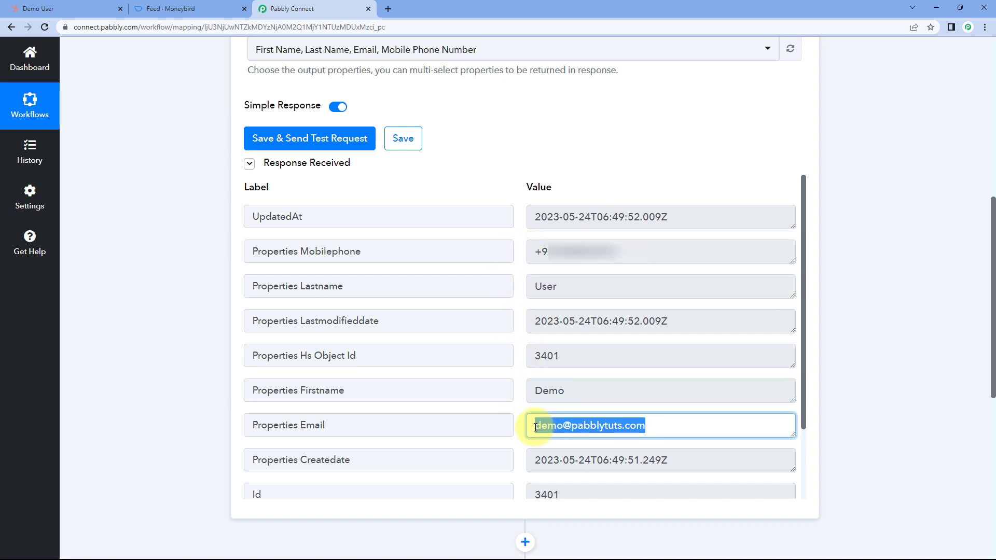
click(520, 400)
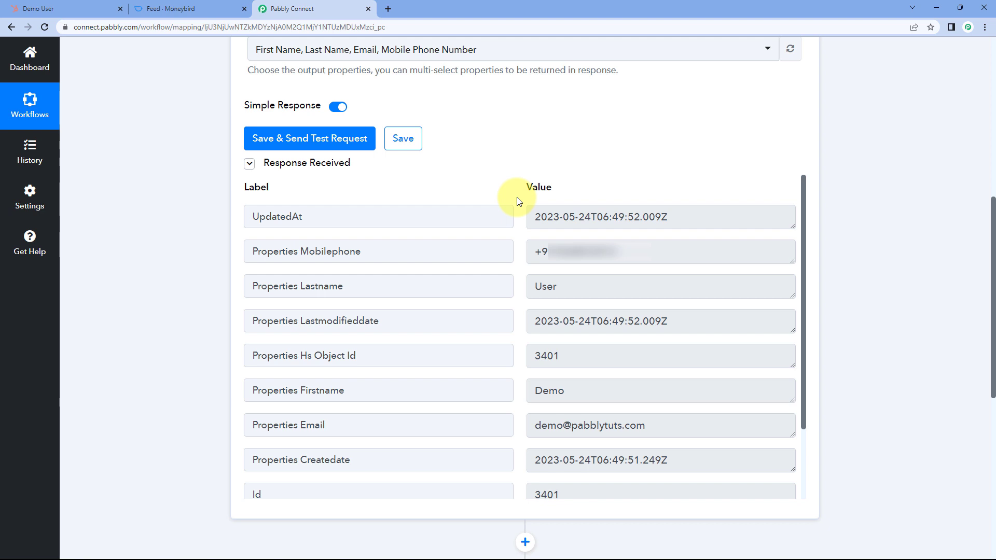
scroll(454, 175, down, 5)
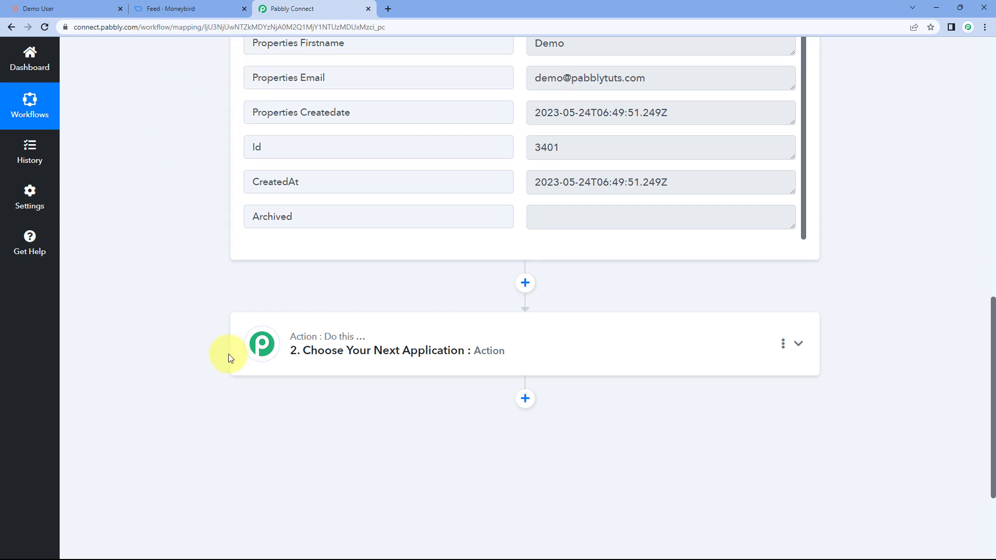
- Set the action app to Moneybird with the Create Contact event
click(444, 352)
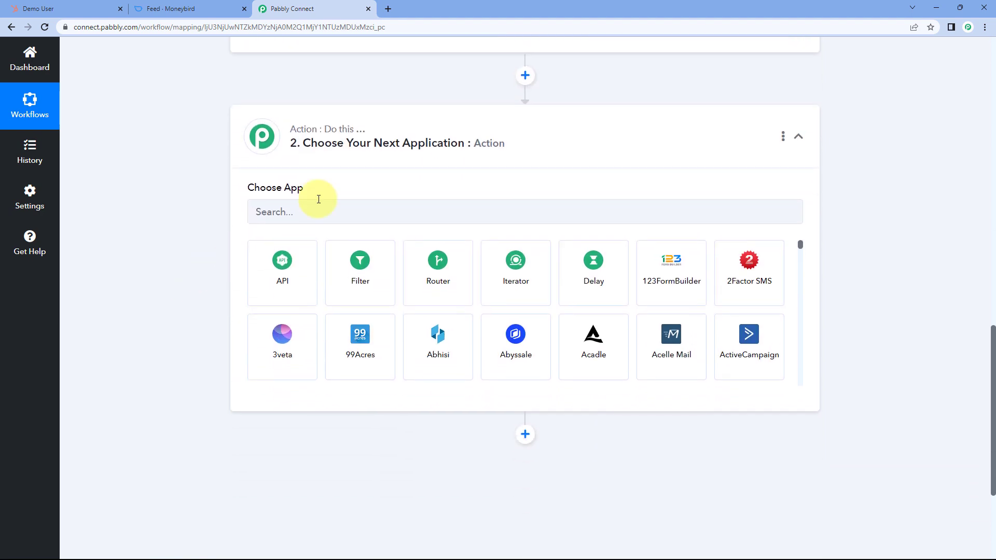
click(315, 207)
text(Money)
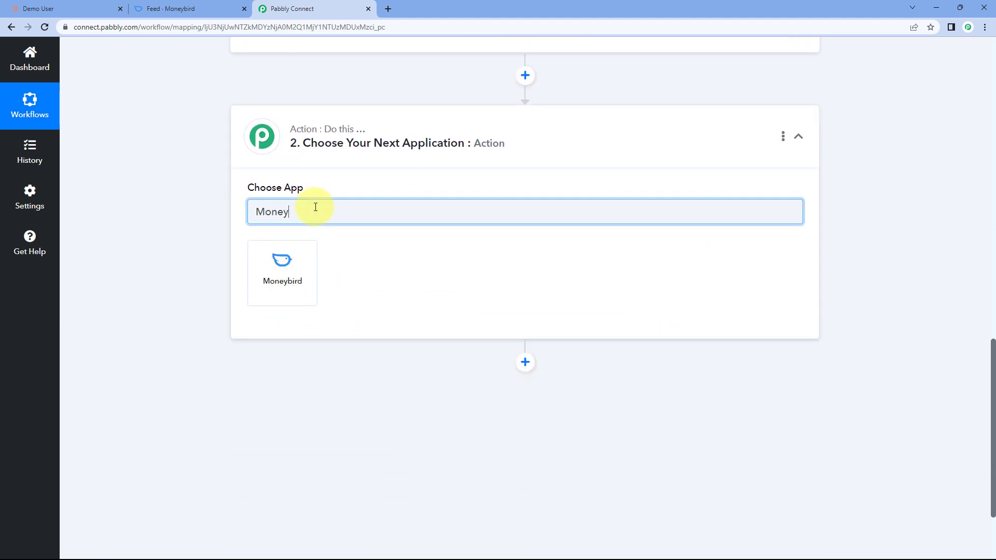
click(296, 265)
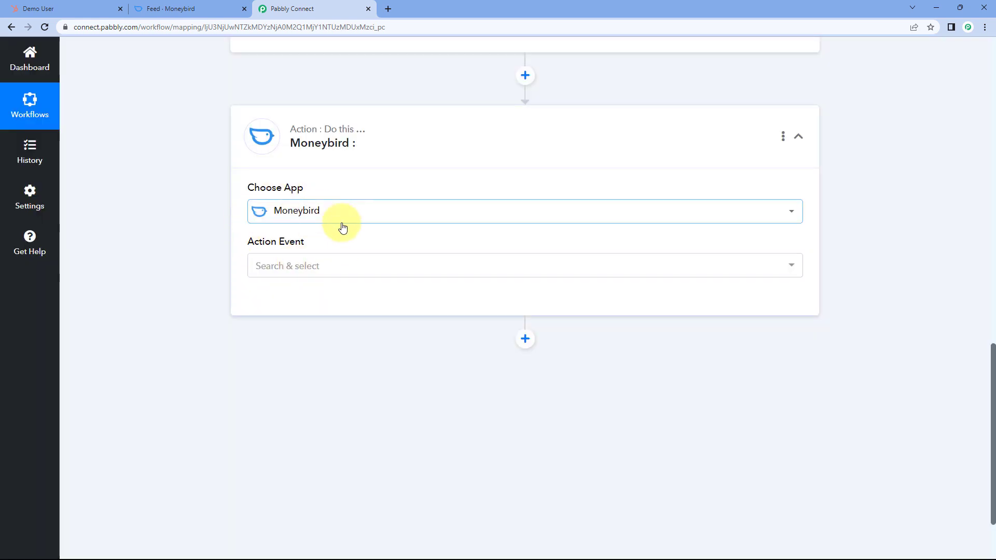
click(329, 266)
scroll(207, 269, down, 3)
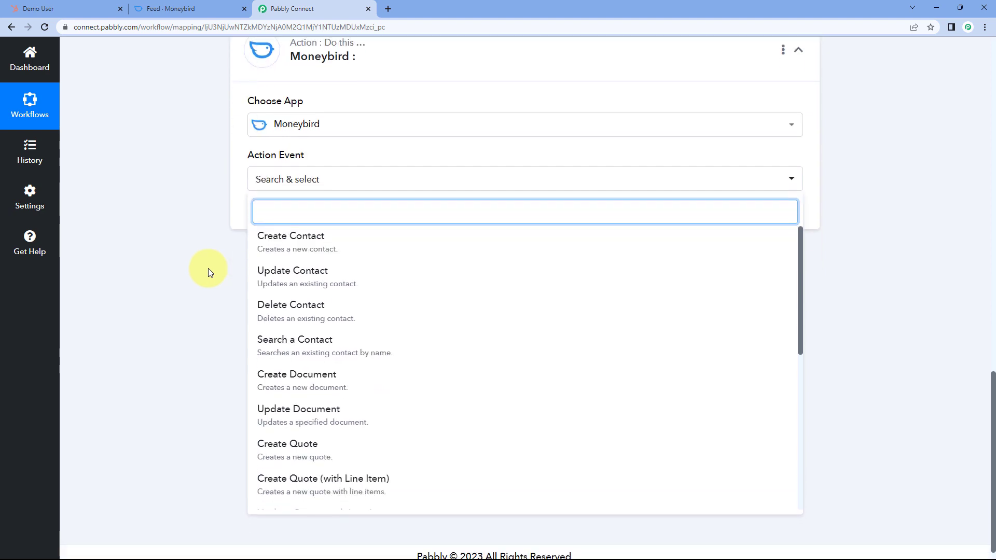
click(318, 238)
click(277, 256)
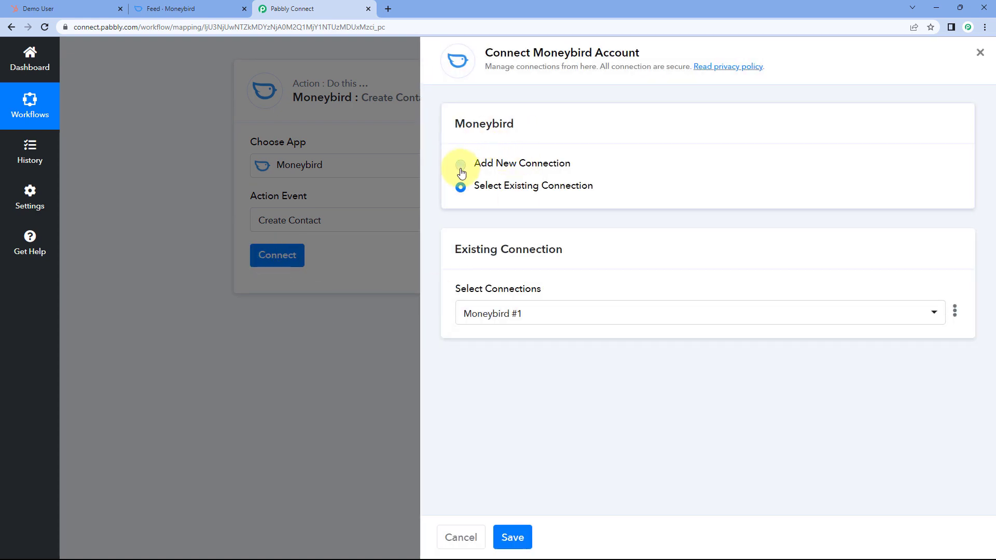
- Add a new Moneybird connection and authorize Pabbly Connect's access to it
click(461, 166)
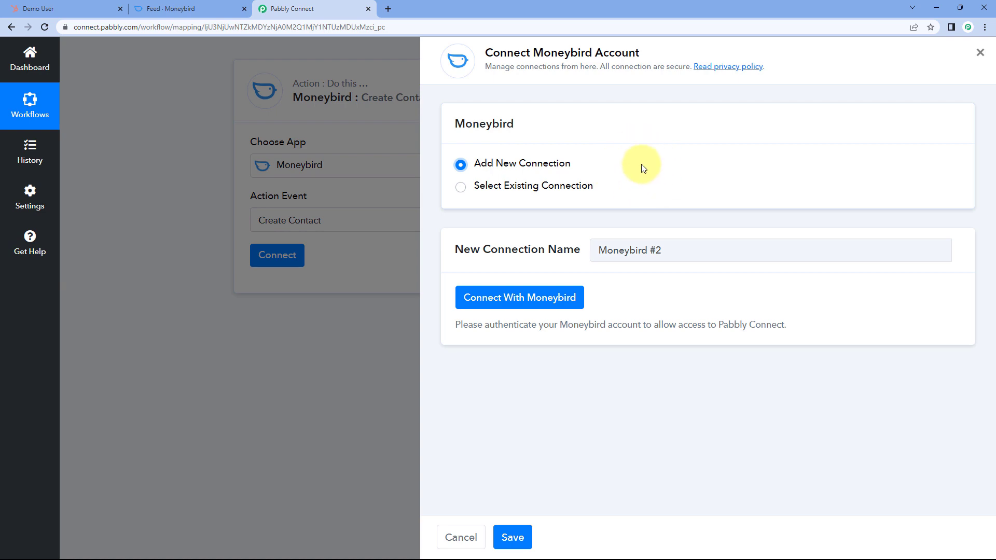
click(518, 306)
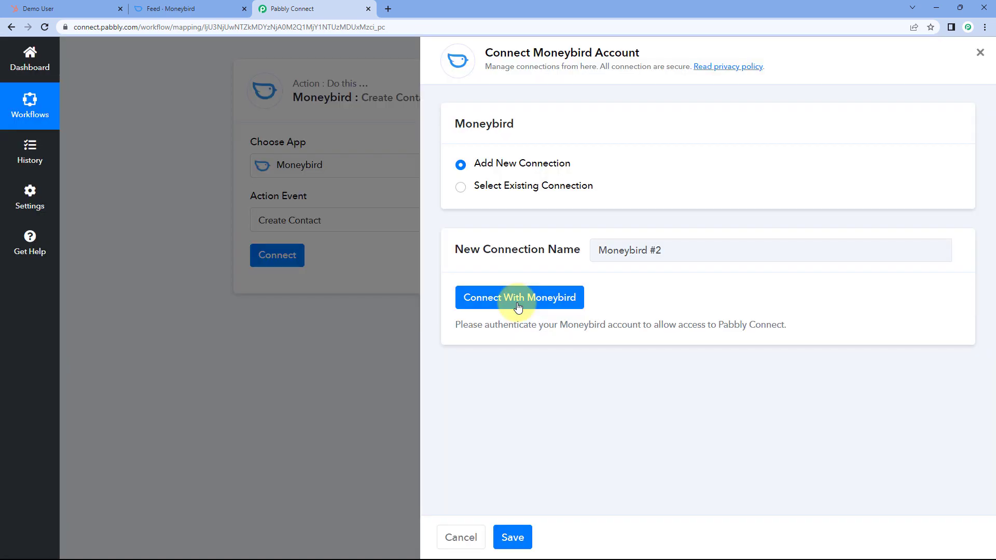
scroll(263, 216, down, 4)
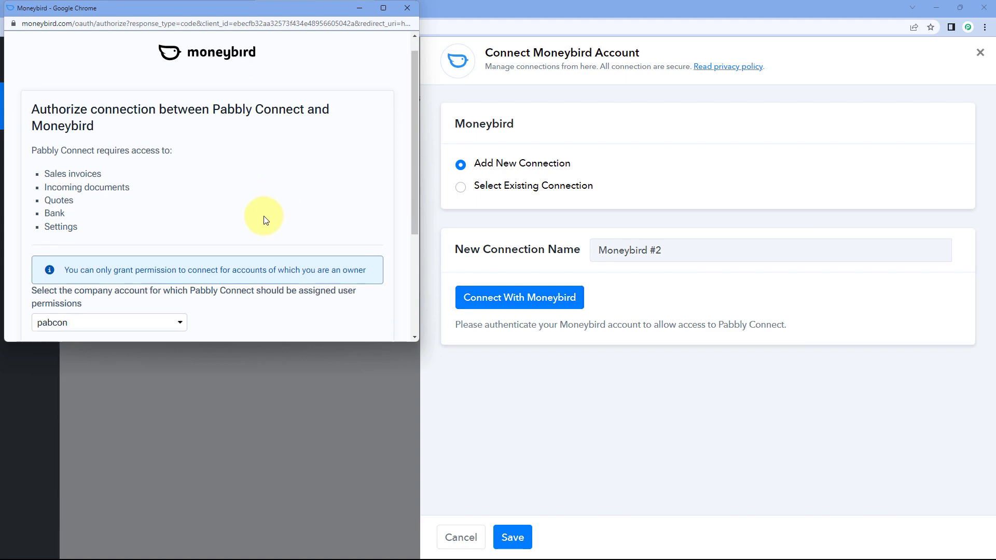
scroll(209, 167, up, 4)
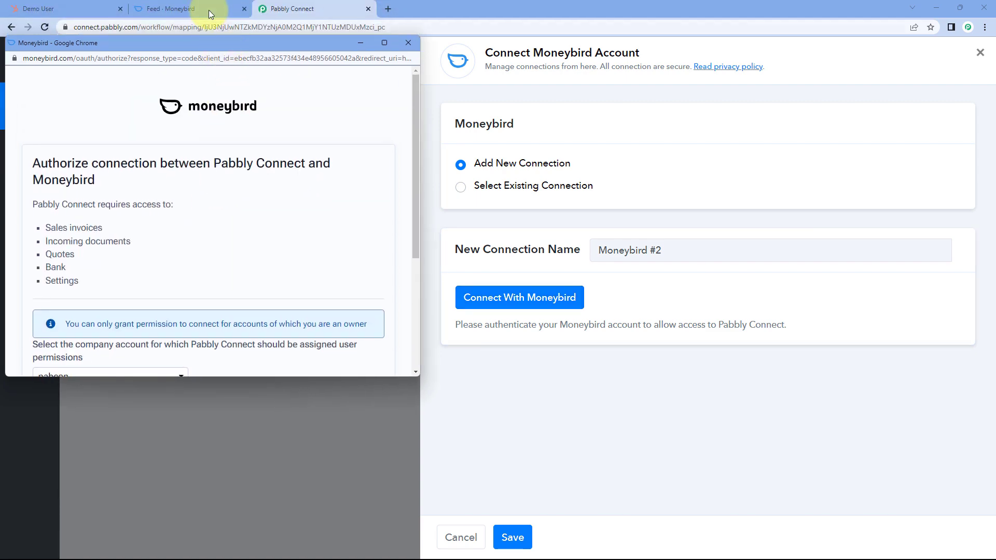
click(203, 7)
click(318, 8)
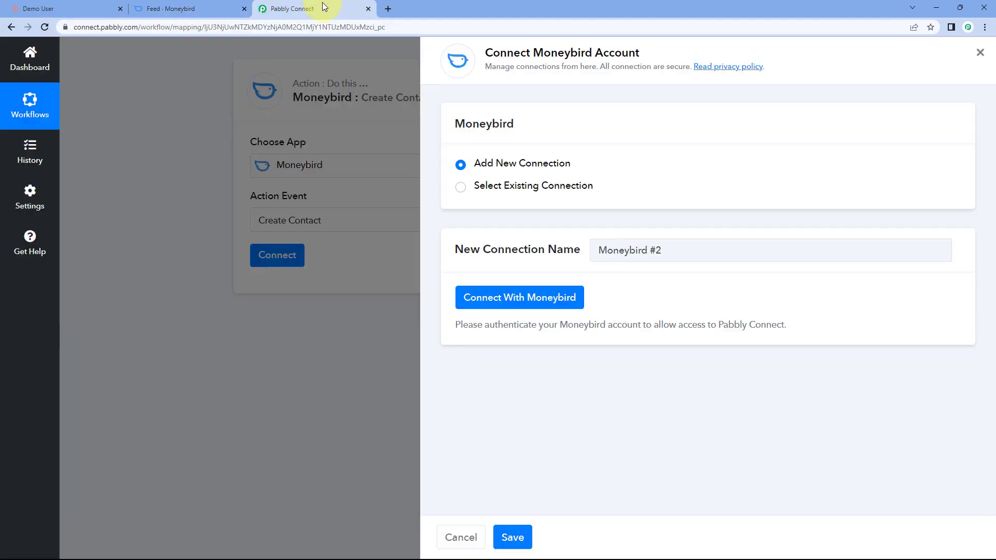
scroll(274, 227, down, 4)
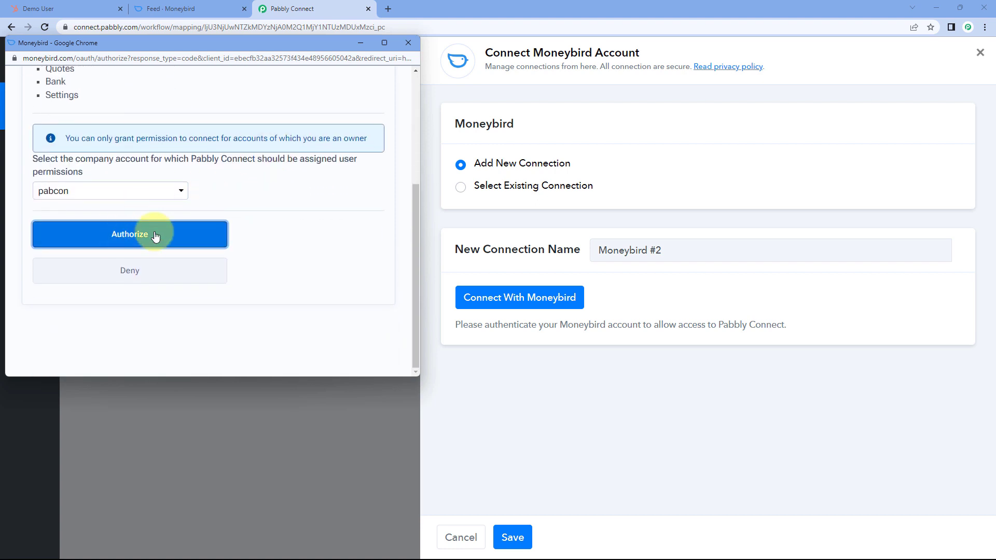
click(156, 236)
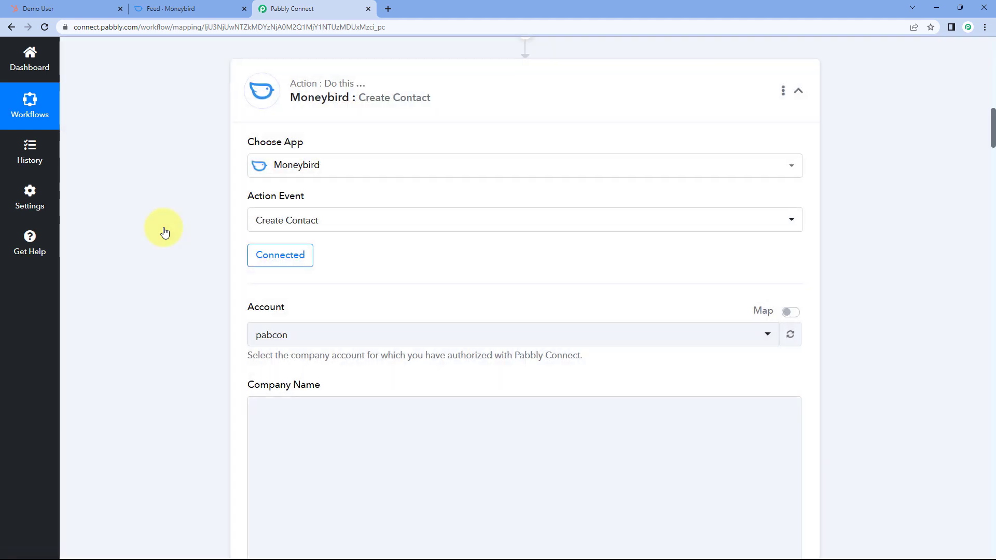
- Choose the pabcon company as the Moneybird step's account
scroll(218, 244, down, 3)
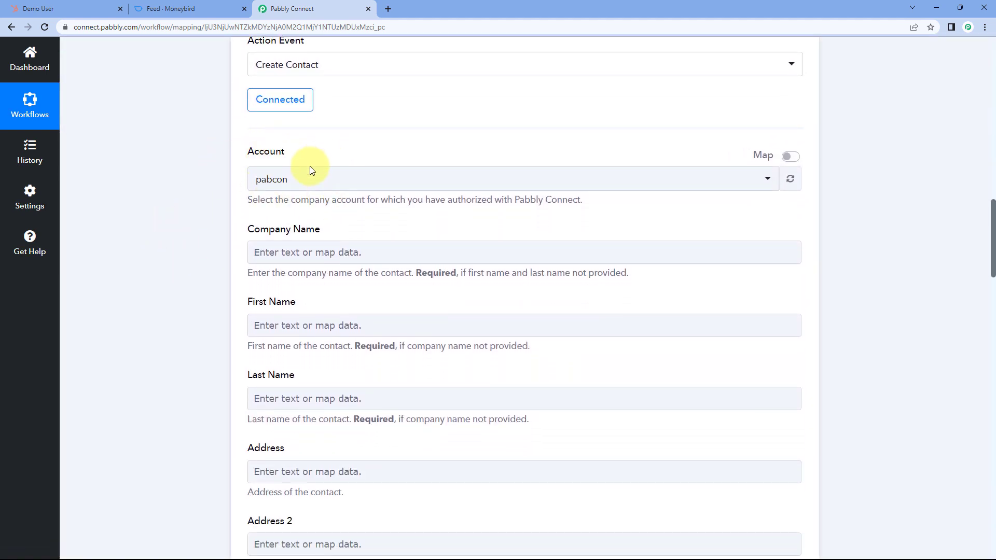
click(377, 186)
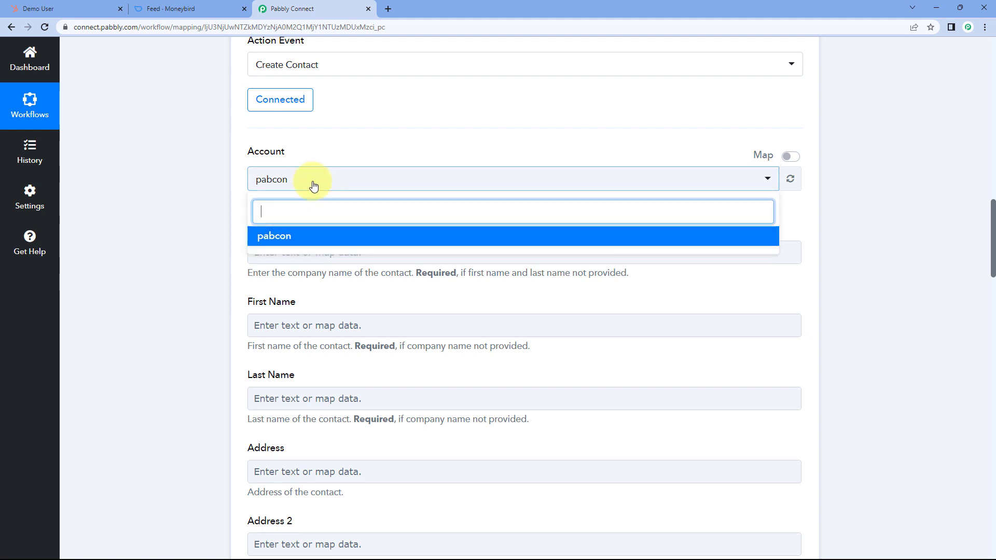
click(191, 7)
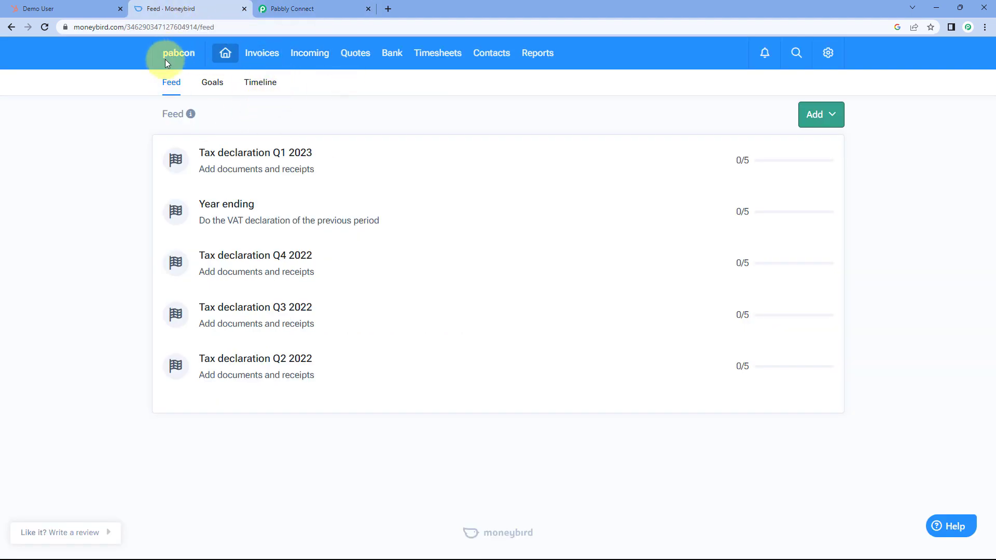
click(320, 7)
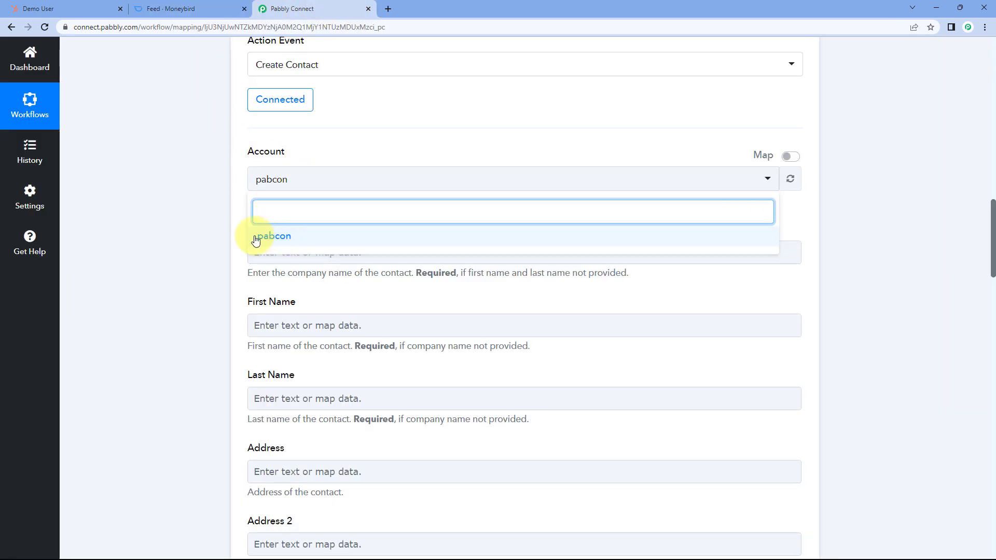
click(300, 240)
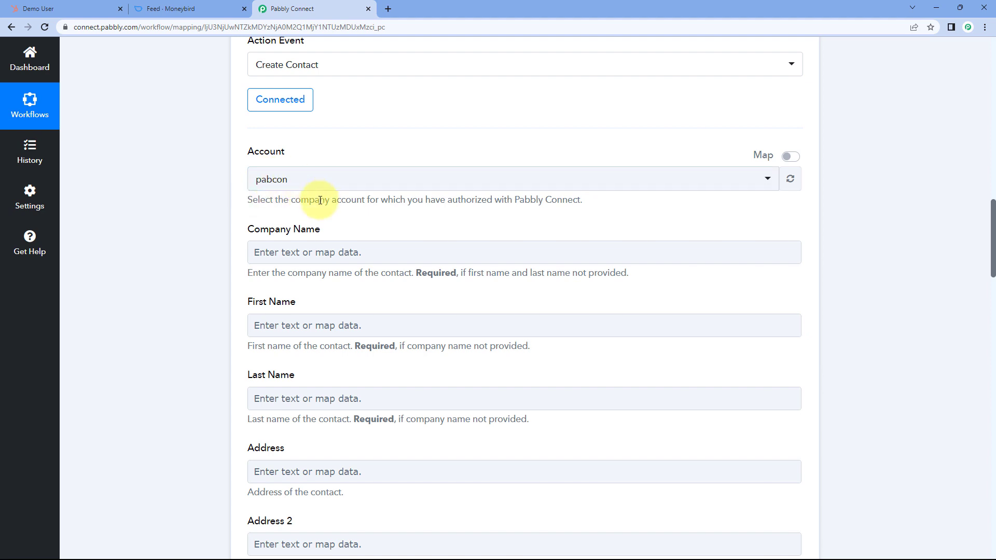
- Review the trigger's test response, then switch to the test contact's page in HubSpot
scroll(240, 206, down, 1)
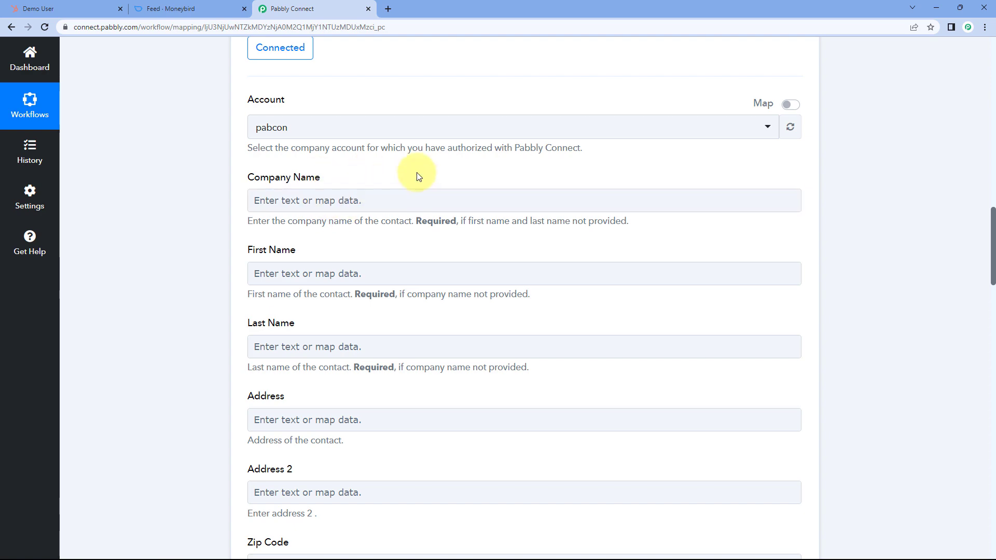
scroll(416, 174, up, 10)
scroll(478, 189, up, 5)
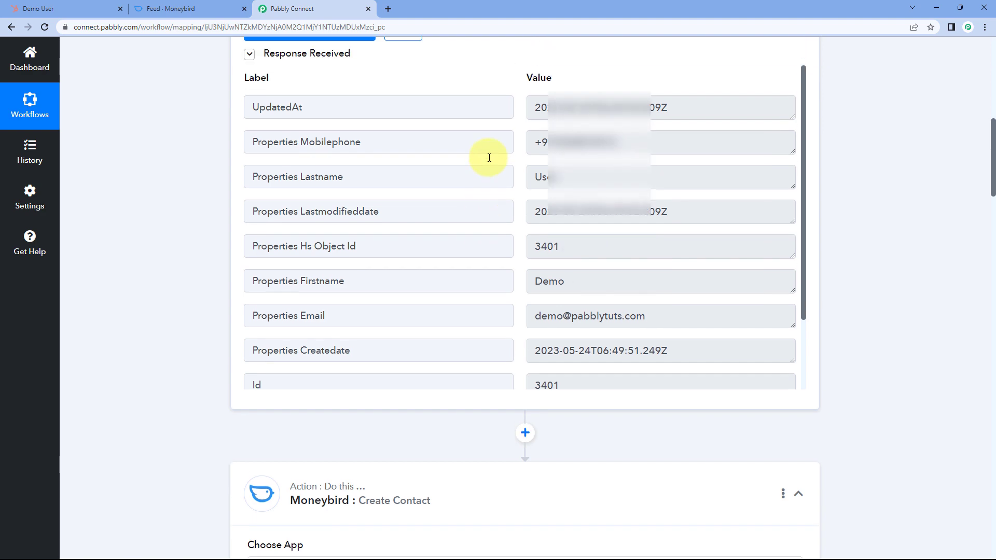
scroll(524, 192, down, 1)
scroll(524, 203, down, 4)
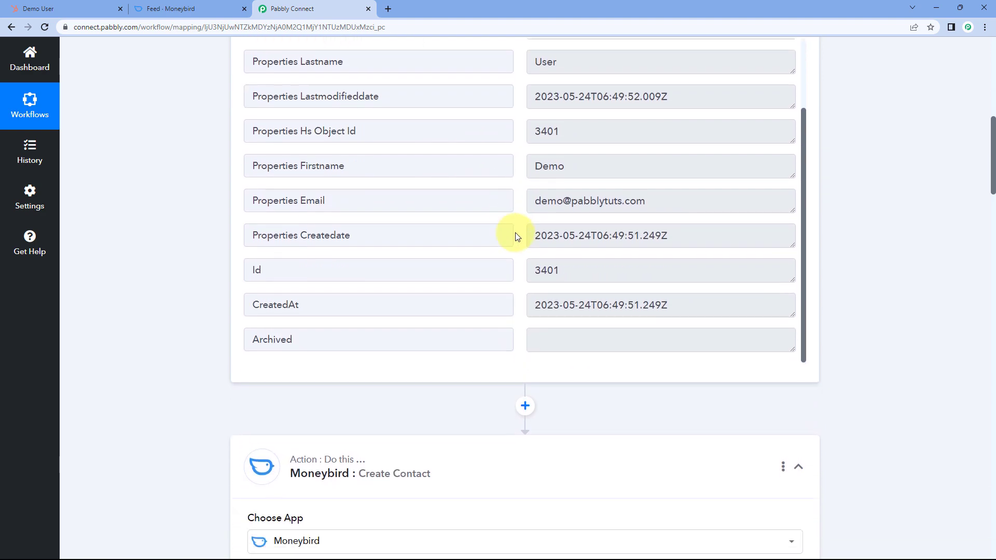
click(91, 5)
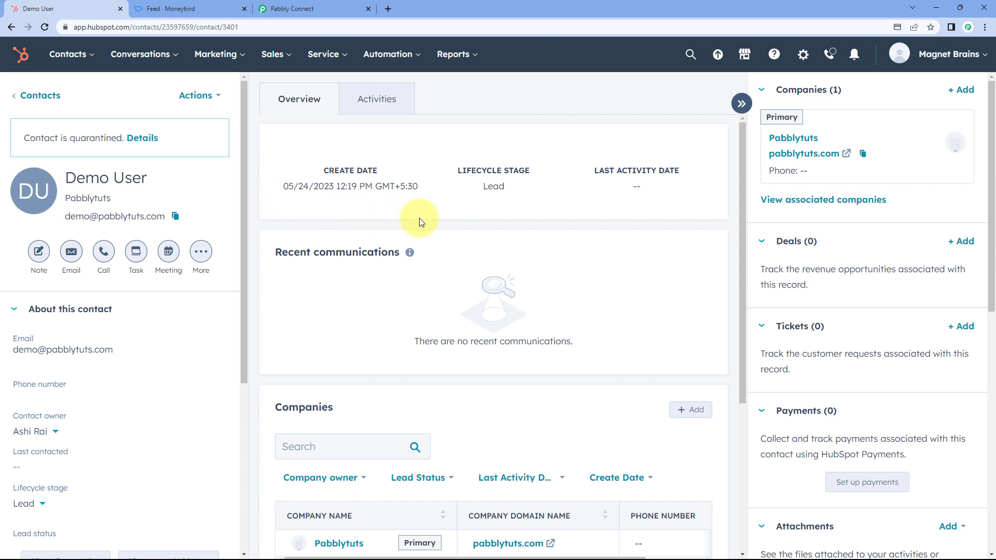
- Return to the Pabbly Connect workflow and scroll through the HubSpot trigger response
click(293, 5)
scroll(173, 225, down, 10)
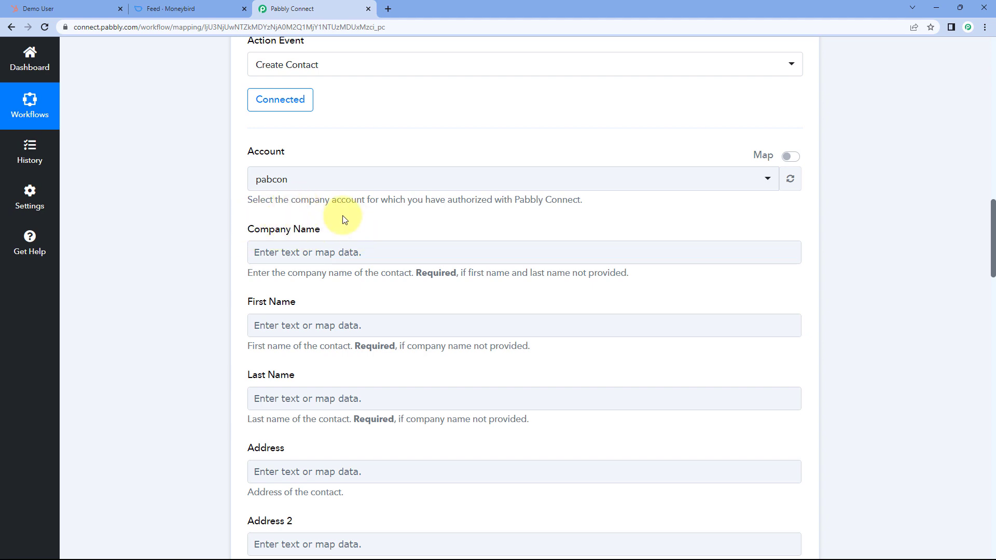
scroll(383, 225, down, 2)
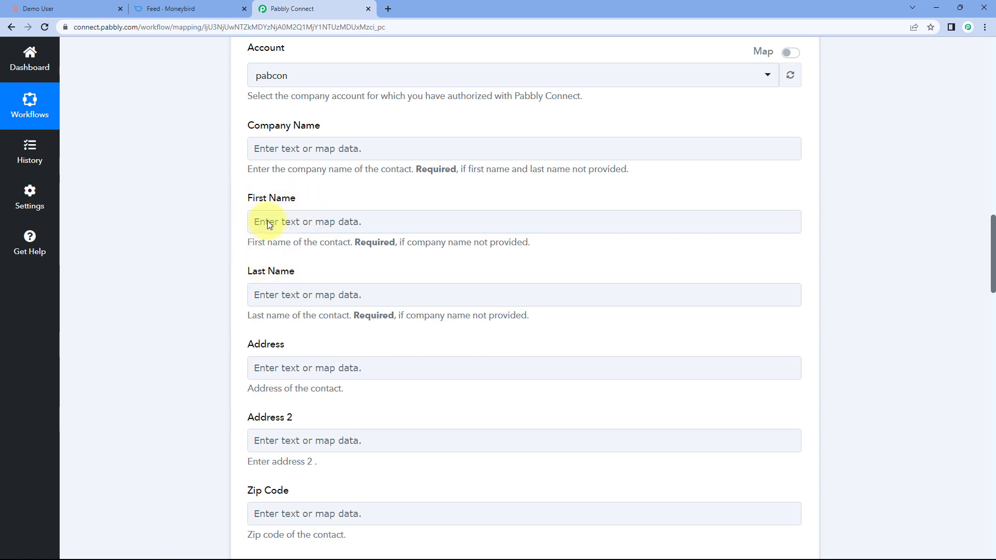
scroll(216, 229, up, 10)
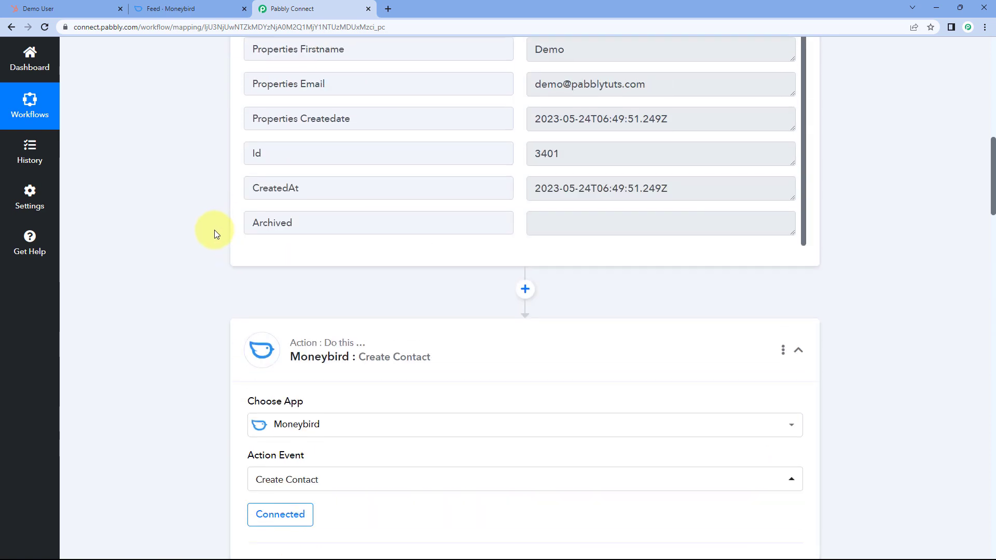
scroll(214, 233, up, 2)
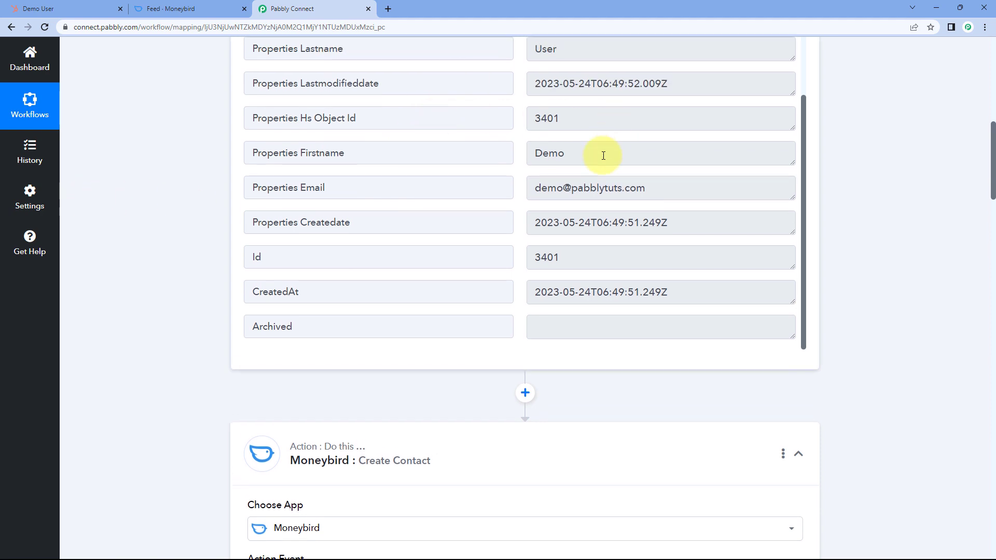
- Highlight the test contact's first name Demo and last name User in the response
drag(604, 156, 493, 156)
drag(574, 47, 529, 47)
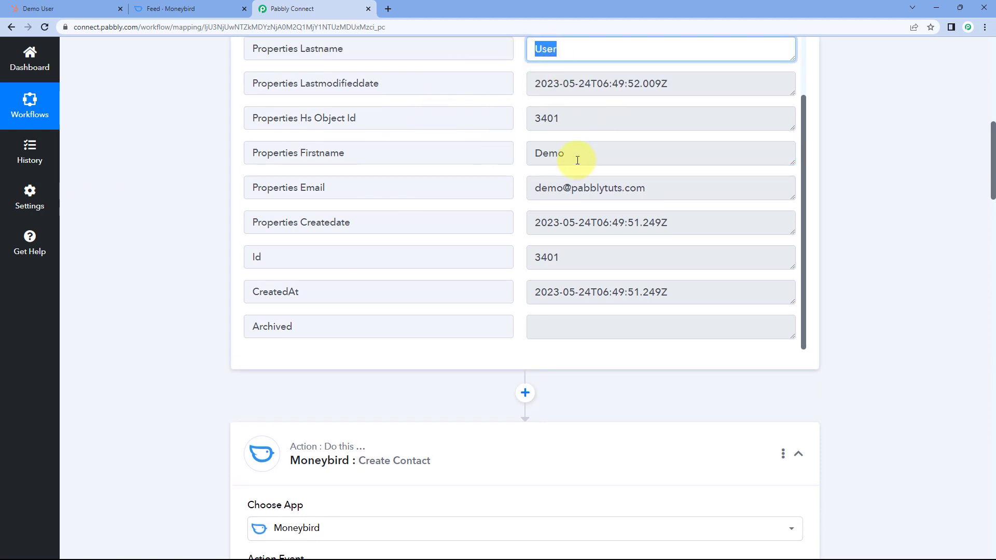
drag(578, 161, 518, 165)
click(518, 173)
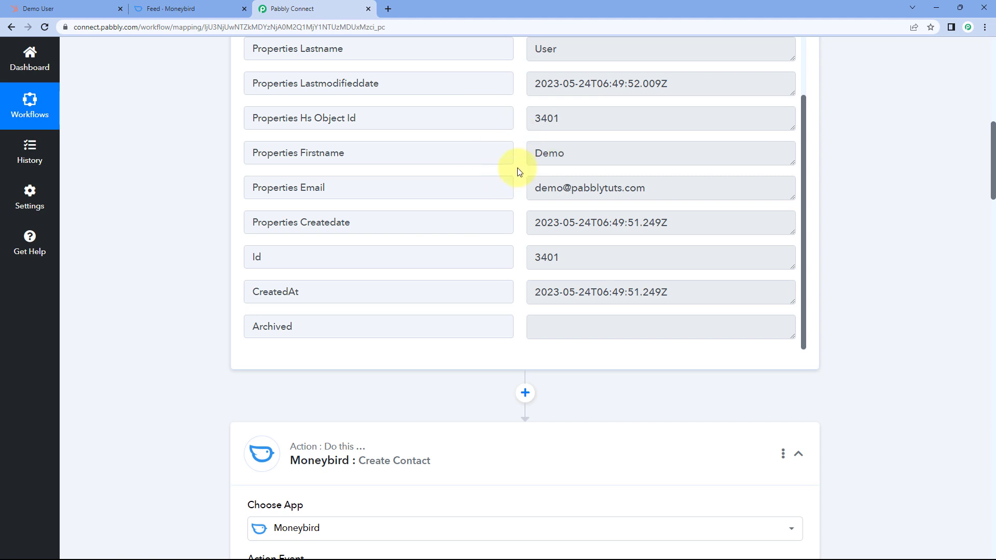
drag(583, 152, 507, 151)
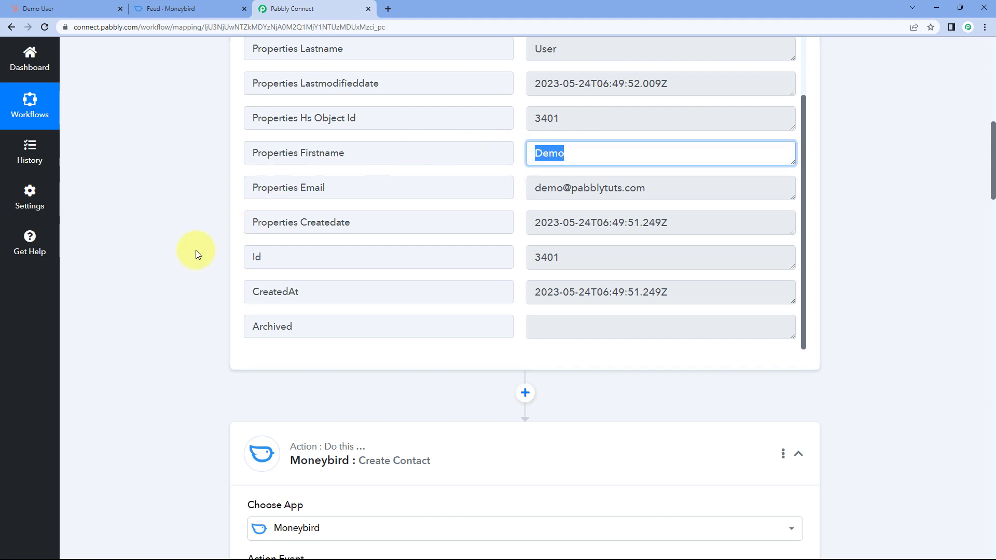
drag(573, 154, 518, 157)
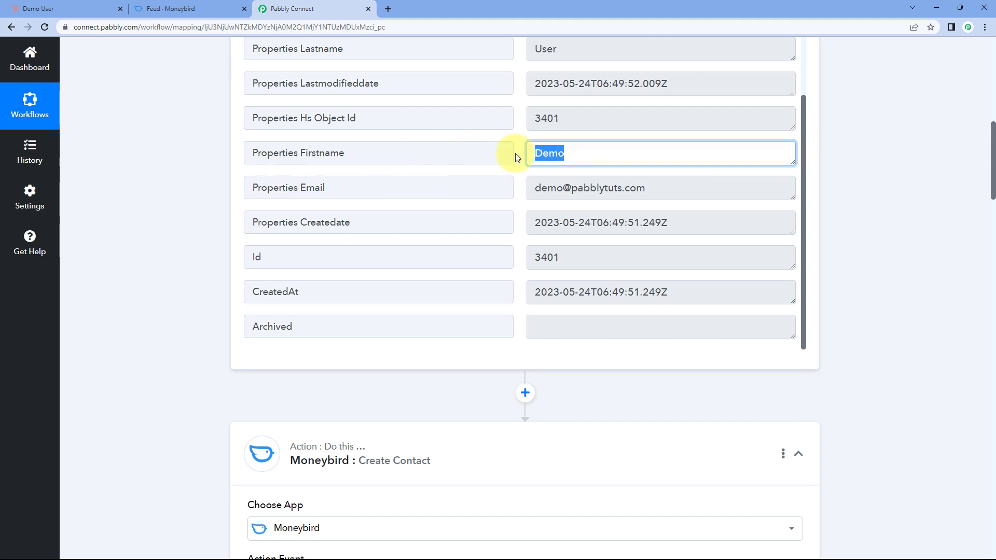
click(517, 154)
scroll(210, 193, down, 10)
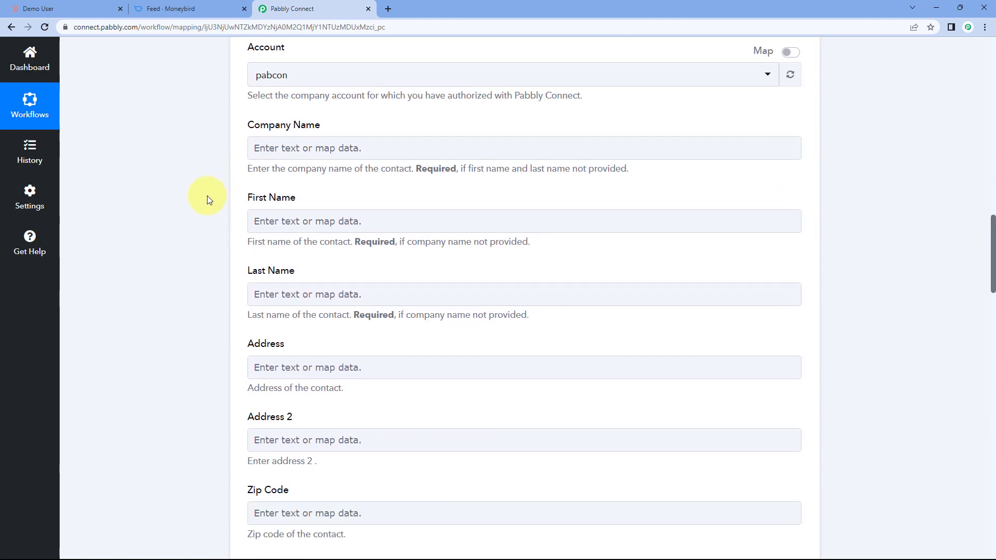
- Map Moneybird First Name to the HubSpot contact's Properties Firstname
scroll(207, 195, down, 2)
click(280, 119)
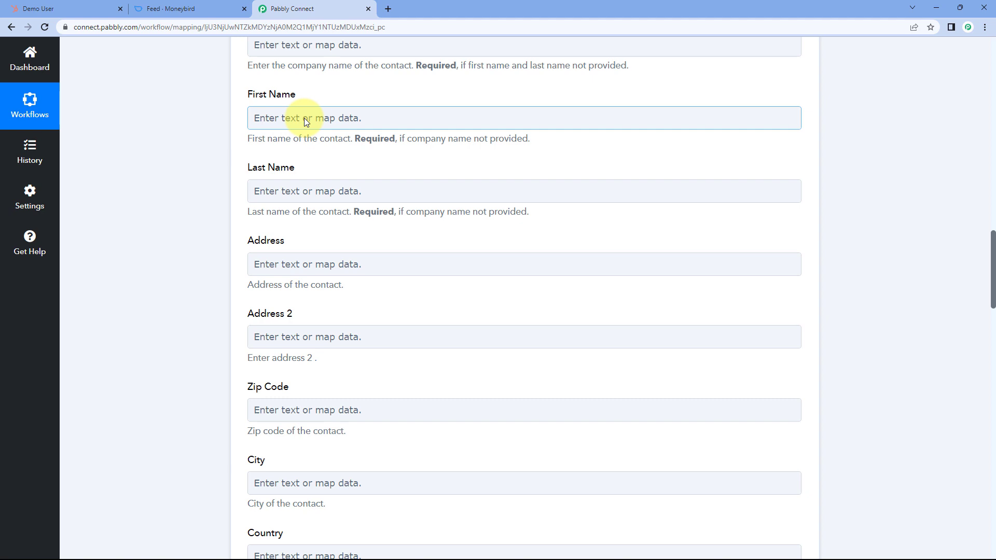
click(278, 118)
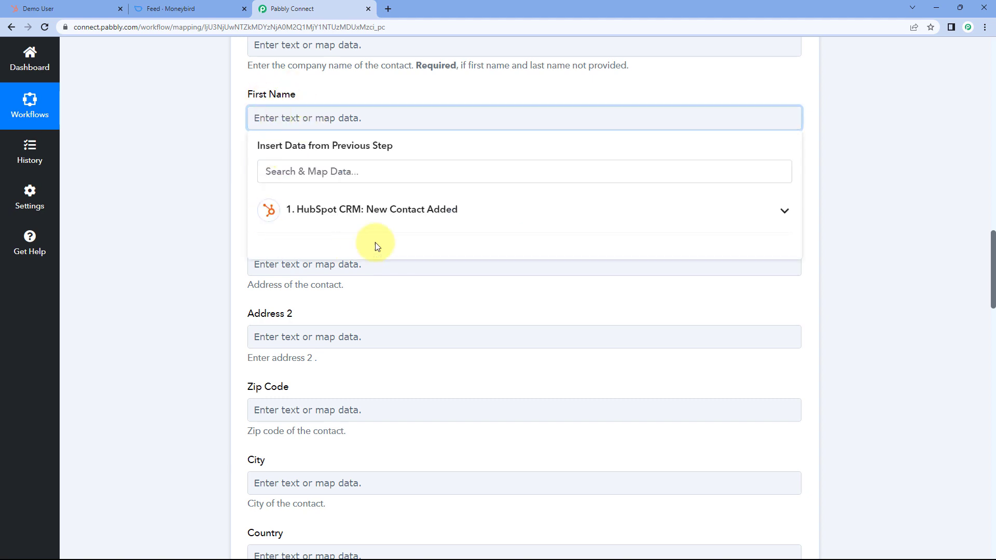
click(398, 217)
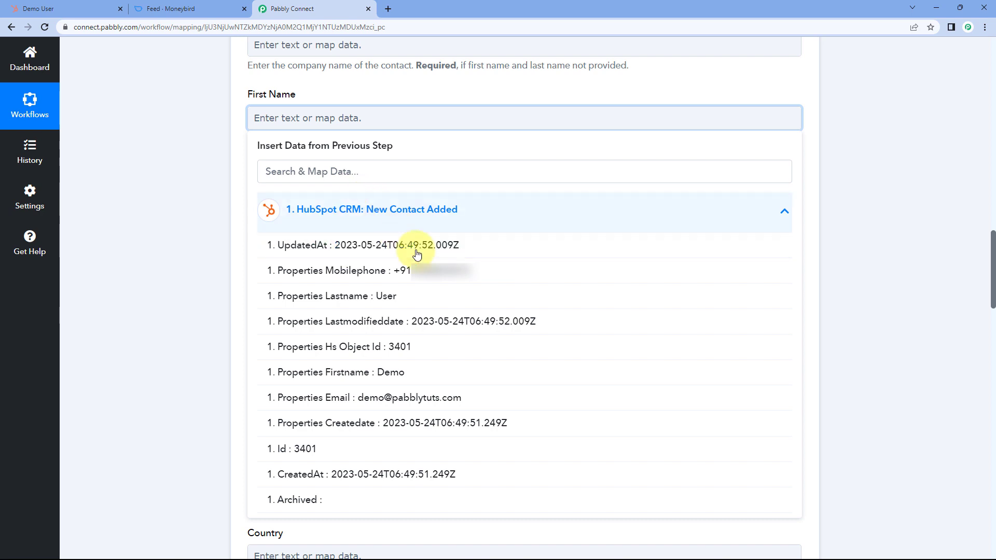
click(354, 374)
click(198, 208)
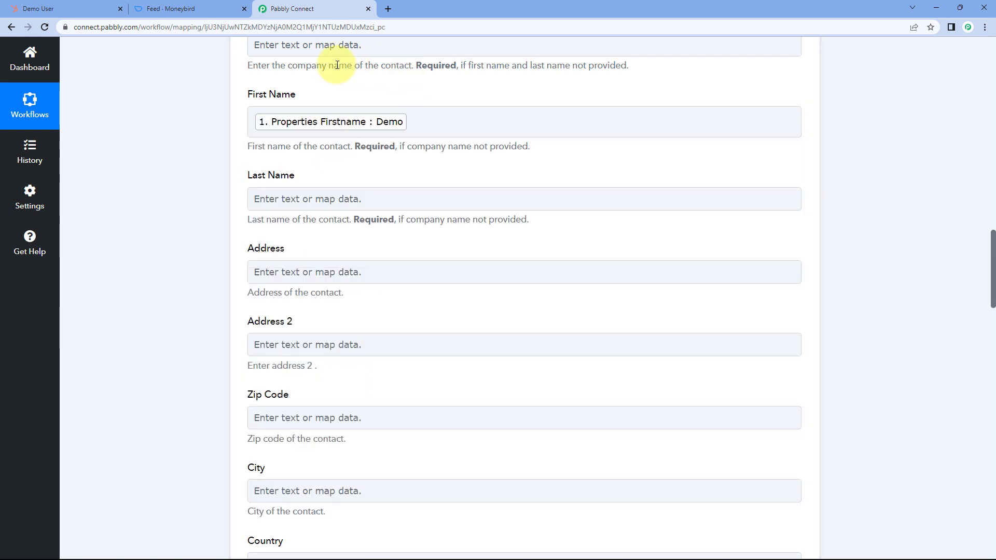
click(93, 5)
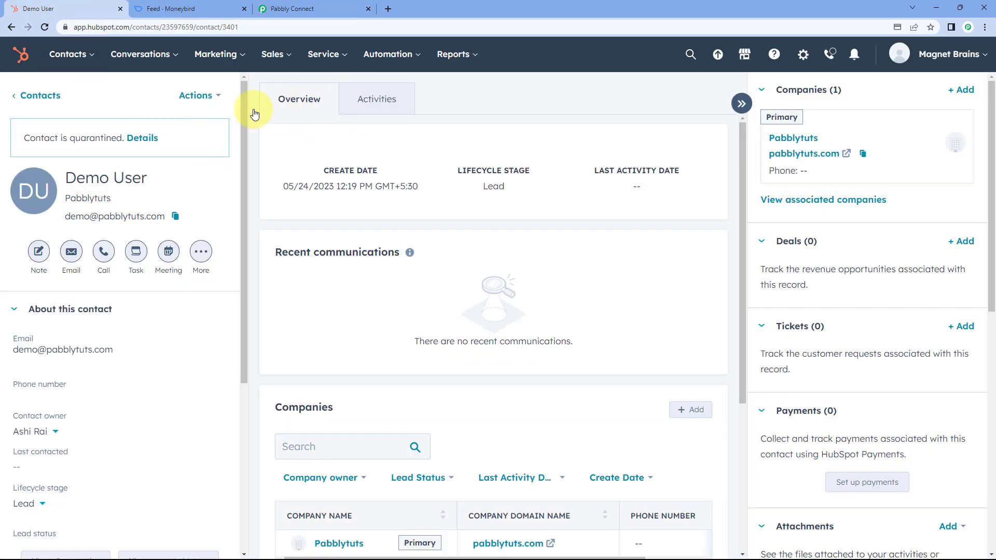
click(290, 5)
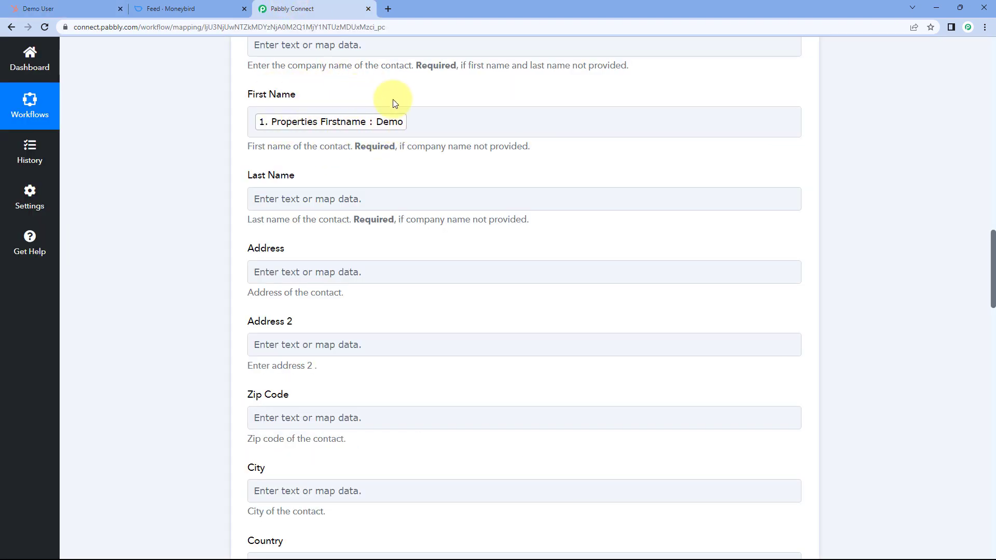
- Map Moneybird Last Name to HubSpot's Properties Lastname and cross-check the contact record
scroll(394, 104, down, 1)
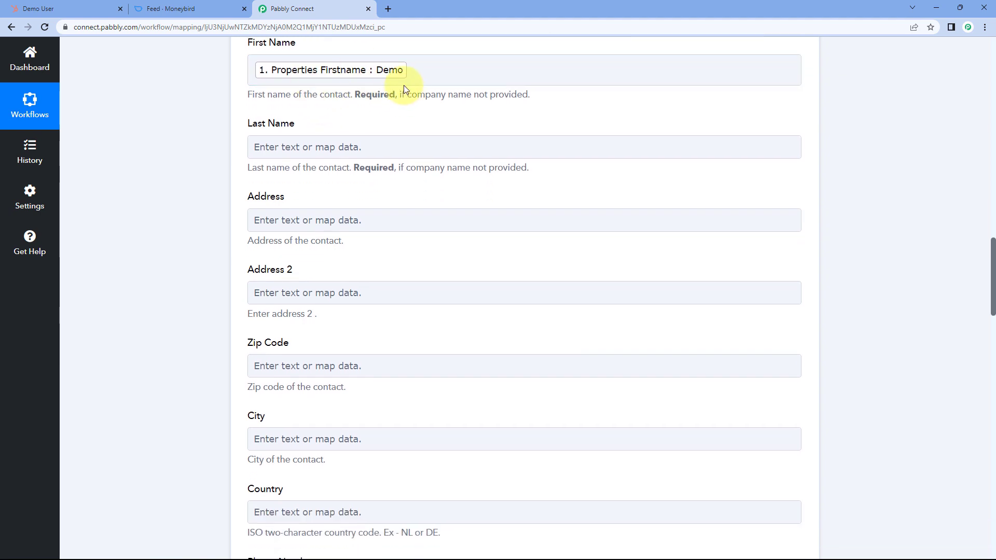
click(297, 148)
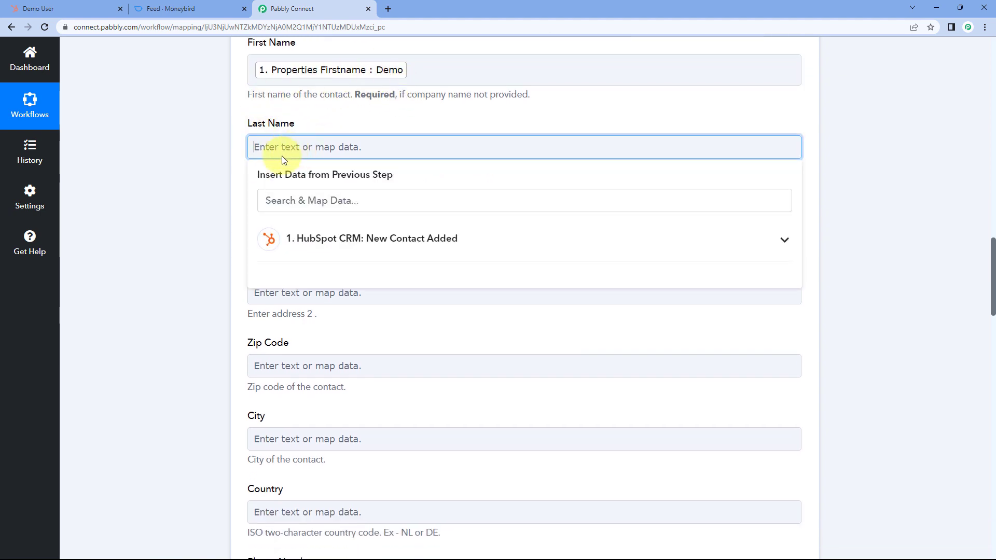
click(388, 241)
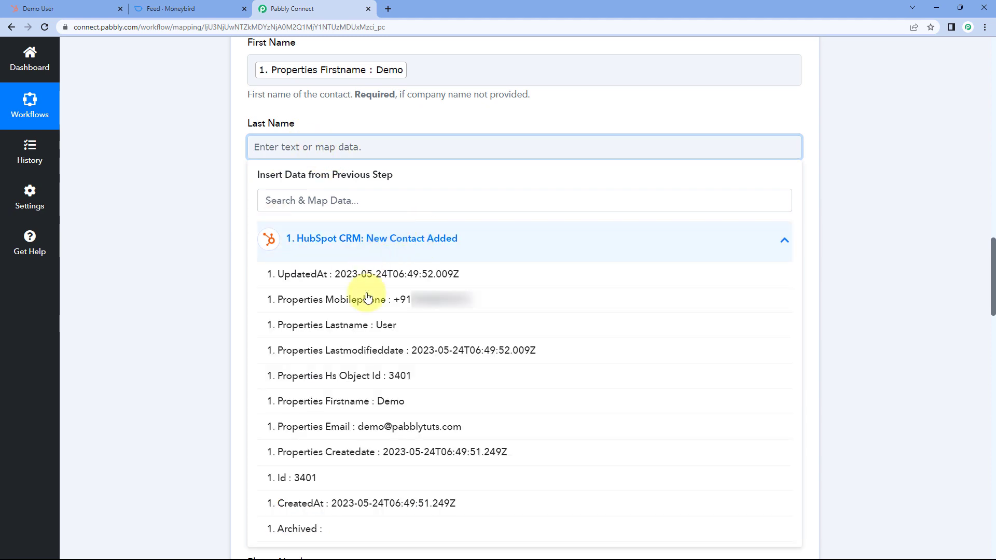
click(365, 326)
click(242, 212)
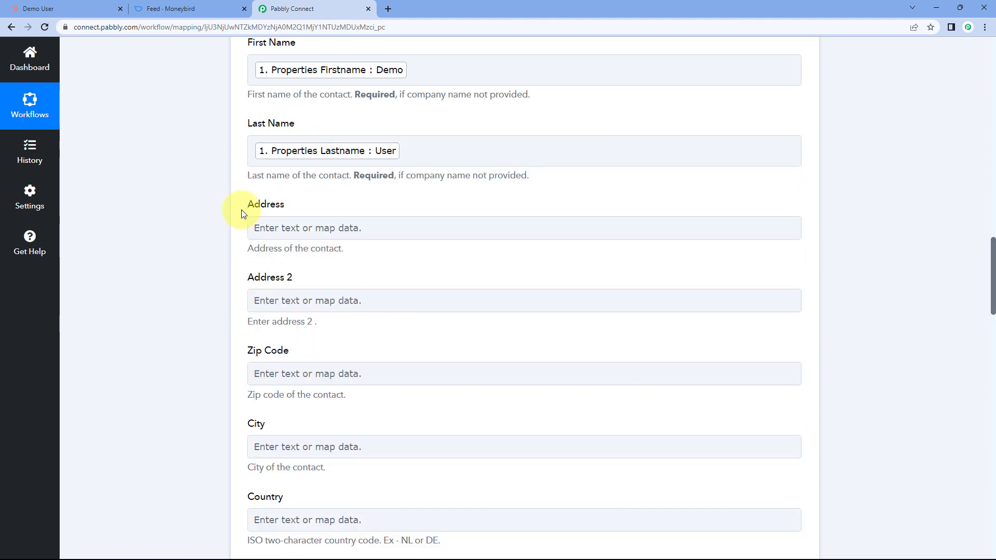
scroll(242, 213, up, 1)
scroll(241, 213, down, 3)
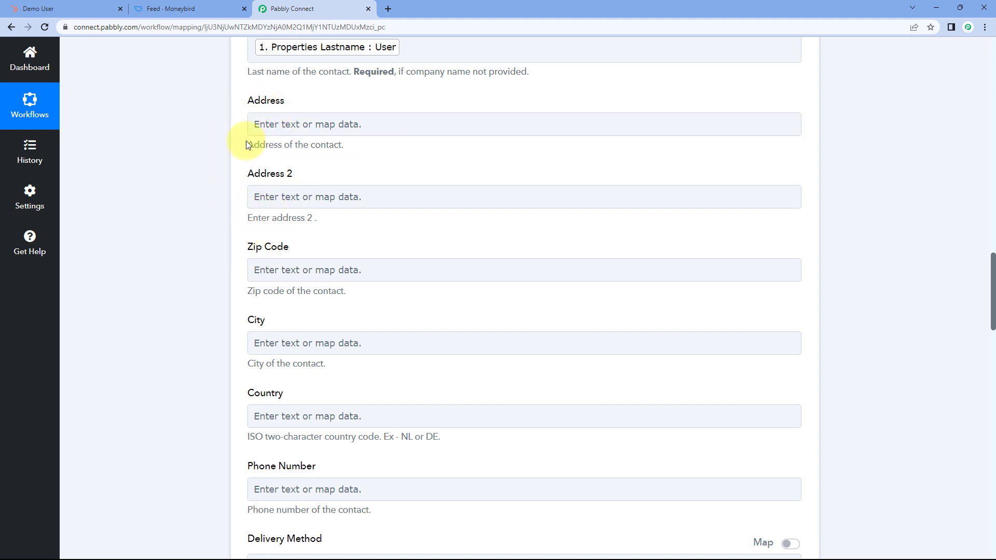
click(61, 7)
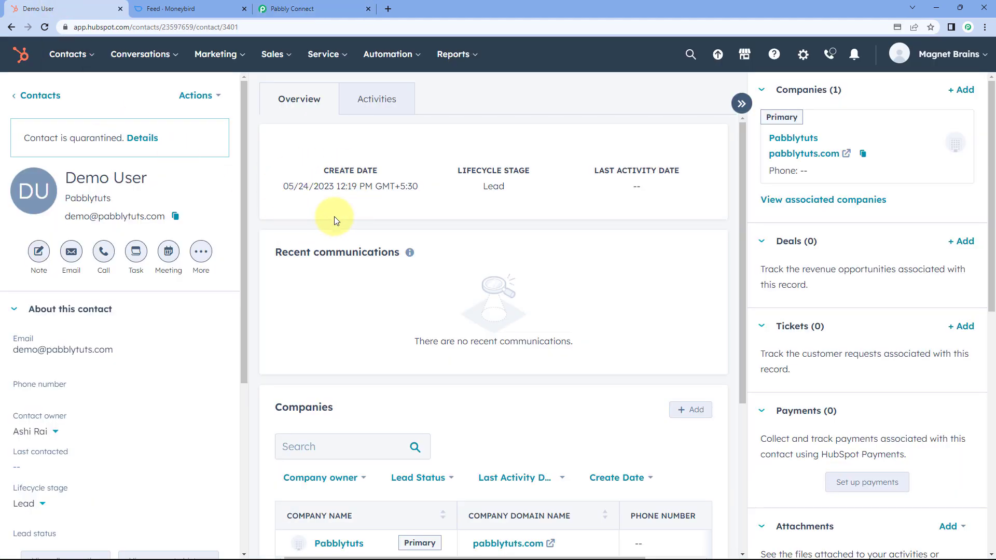
click(326, 6)
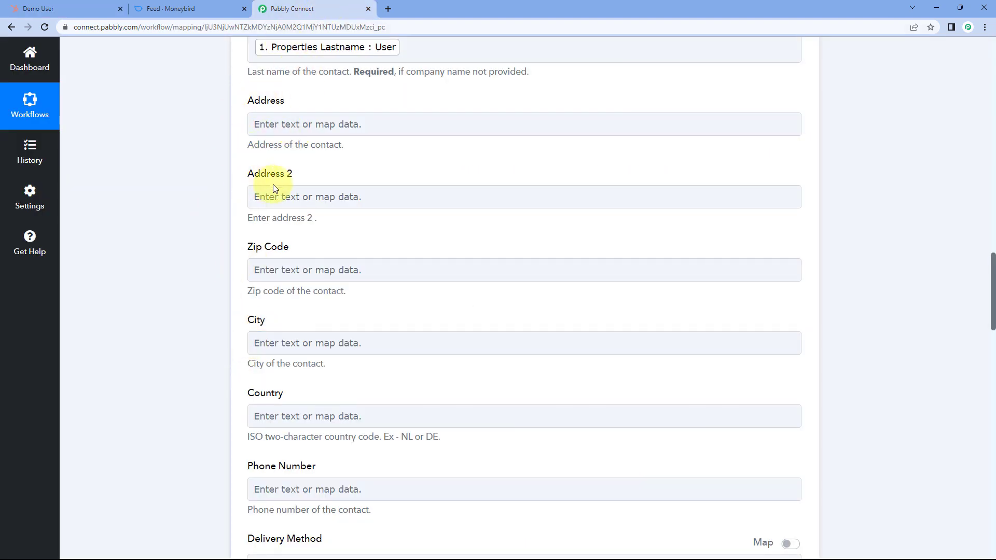
- Map Moneybird Phone Number to the HubSpot contact's Mobilephone property
scroll(265, 248, down, 3)
scroll(260, 239, down, 2)
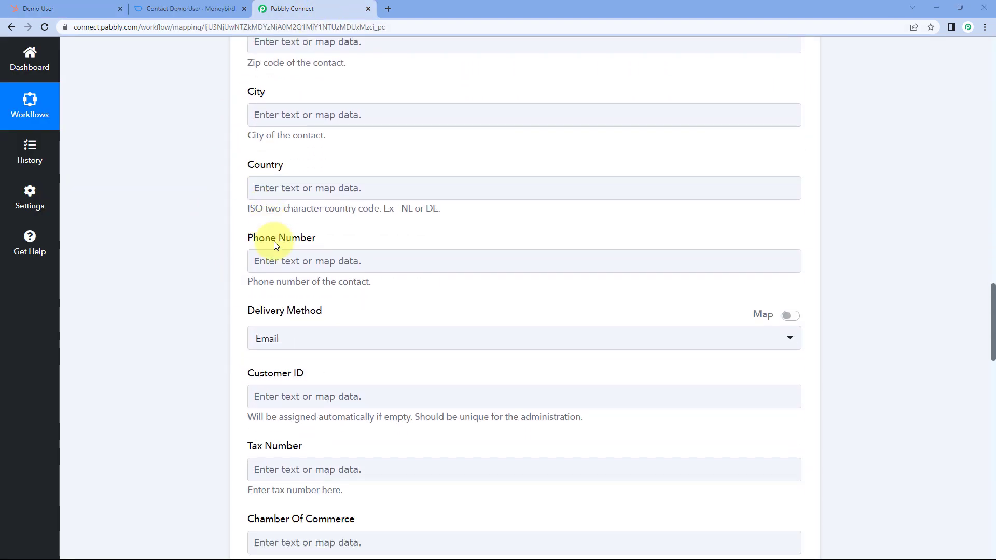
scroll(285, 222, down, 1)
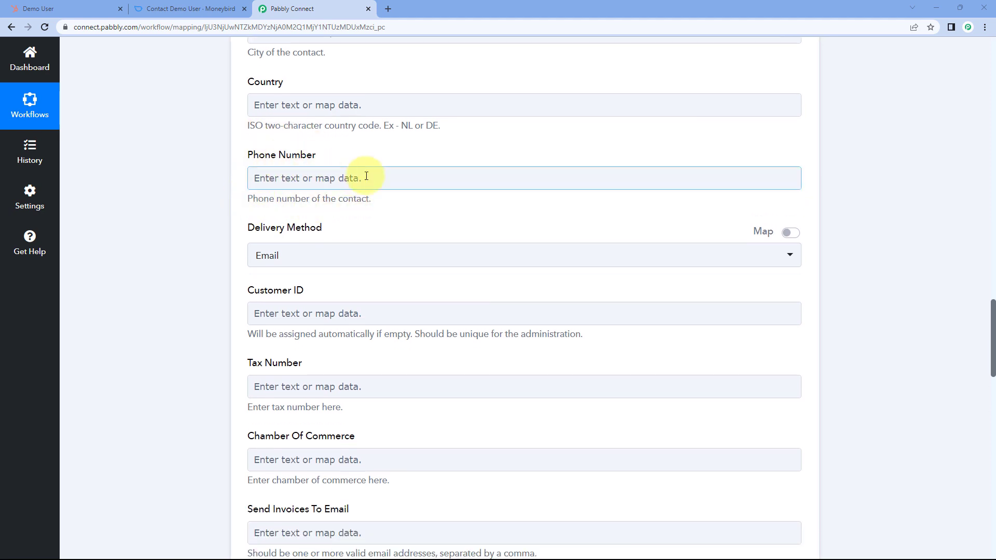
click(297, 176)
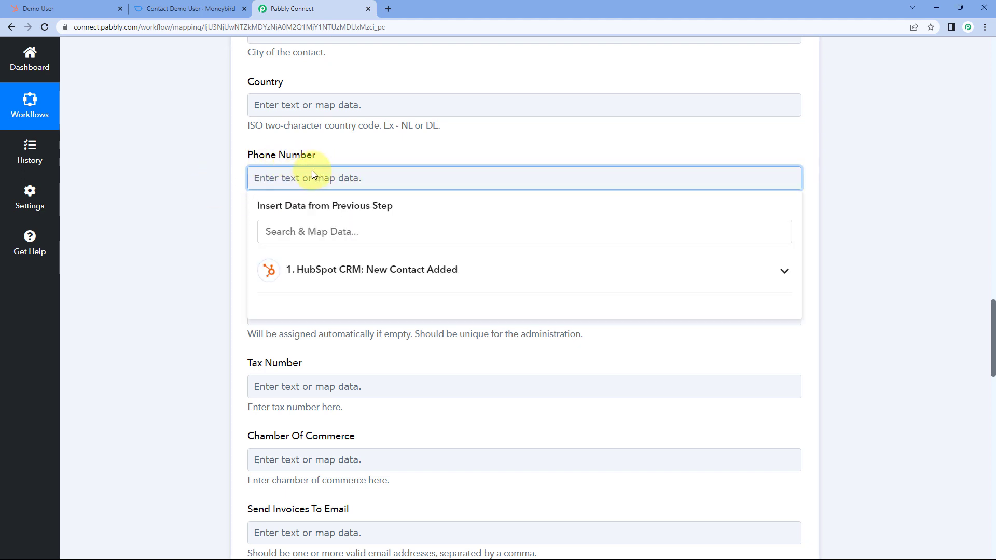
click(397, 270)
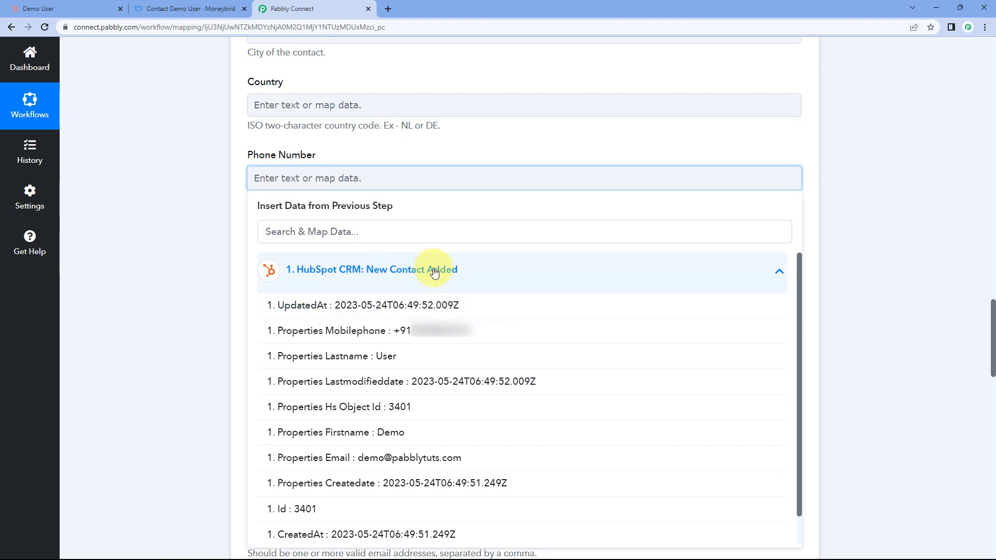
click(358, 332)
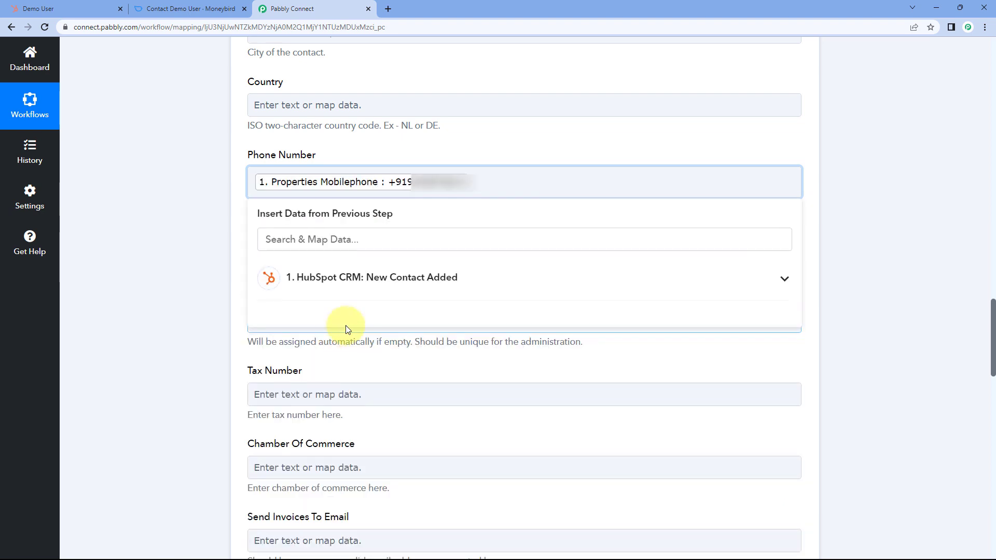
click(222, 201)
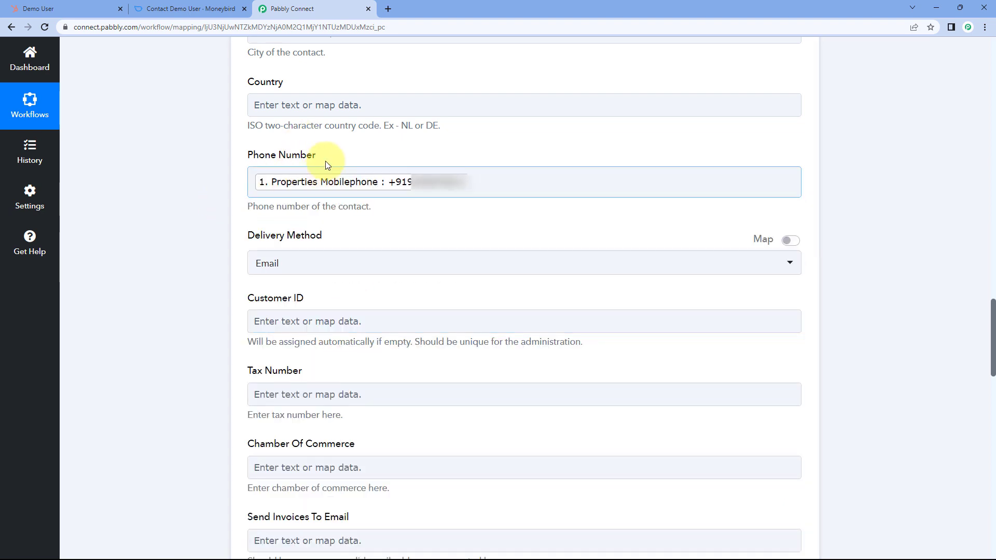
- Keep the Delivery Method set to Email
scroll(306, 203, down, 1)
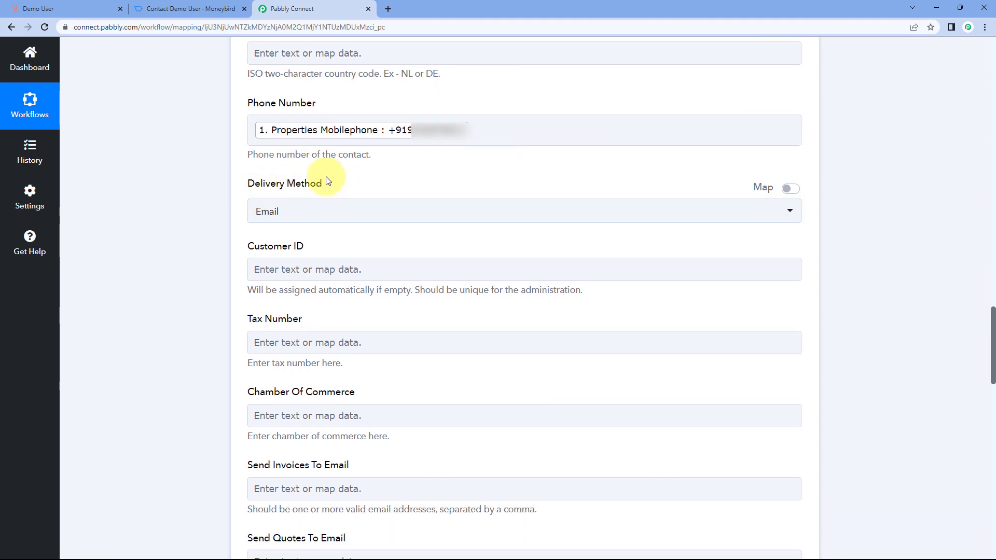
click(350, 213)
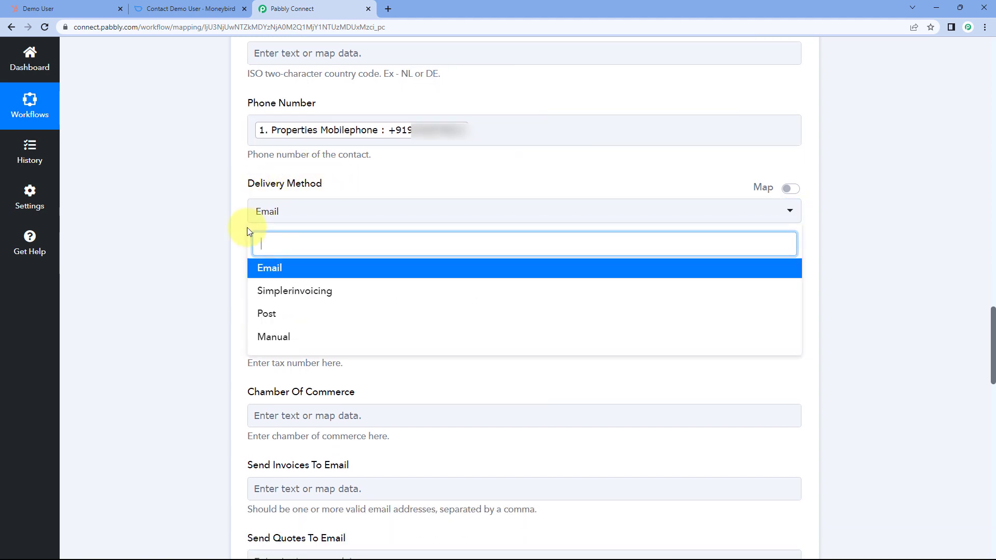
scroll(247, 230, down, 1)
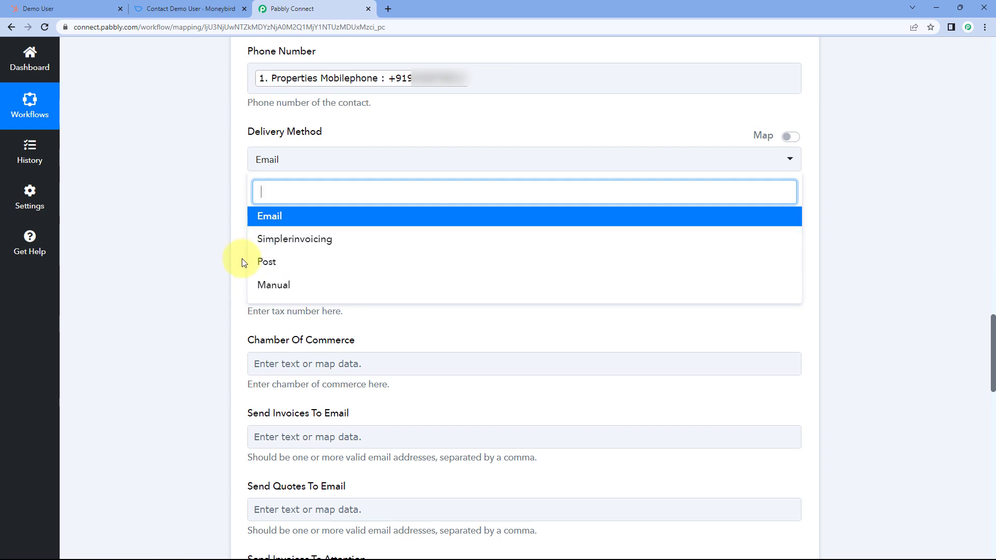
click(281, 220)
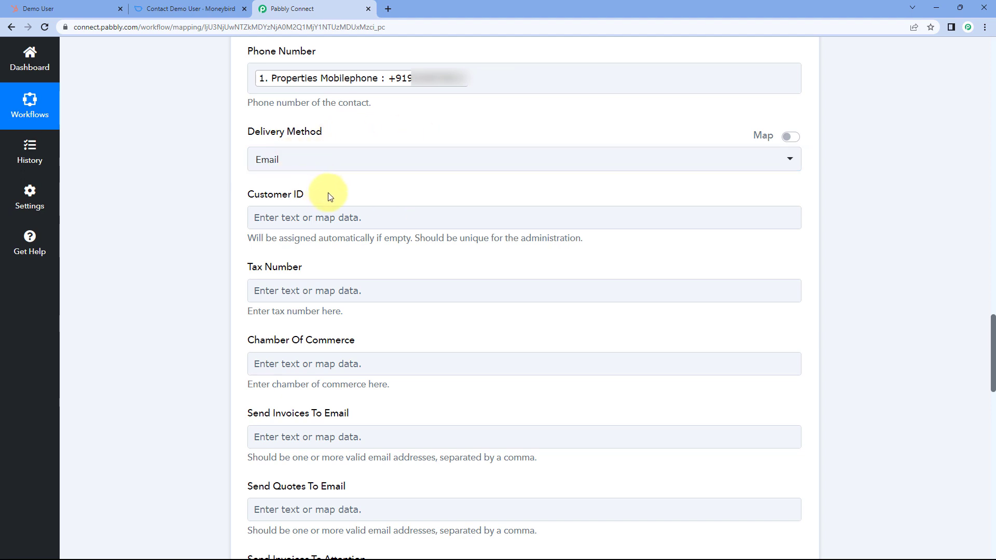
- Check the Customer ID field and cross-check the HubSpot contact record
scroll(332, 193, down, 2)
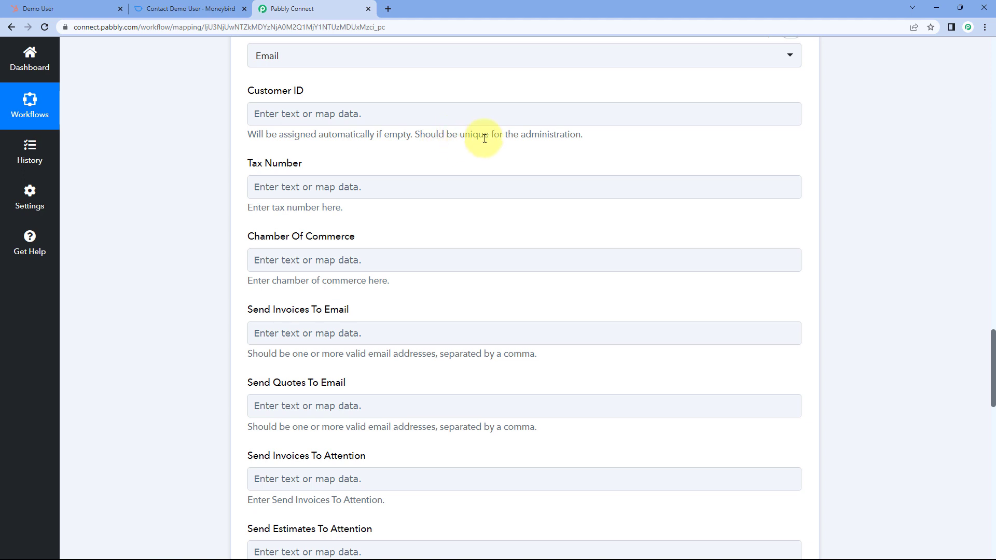
click(430, 121)
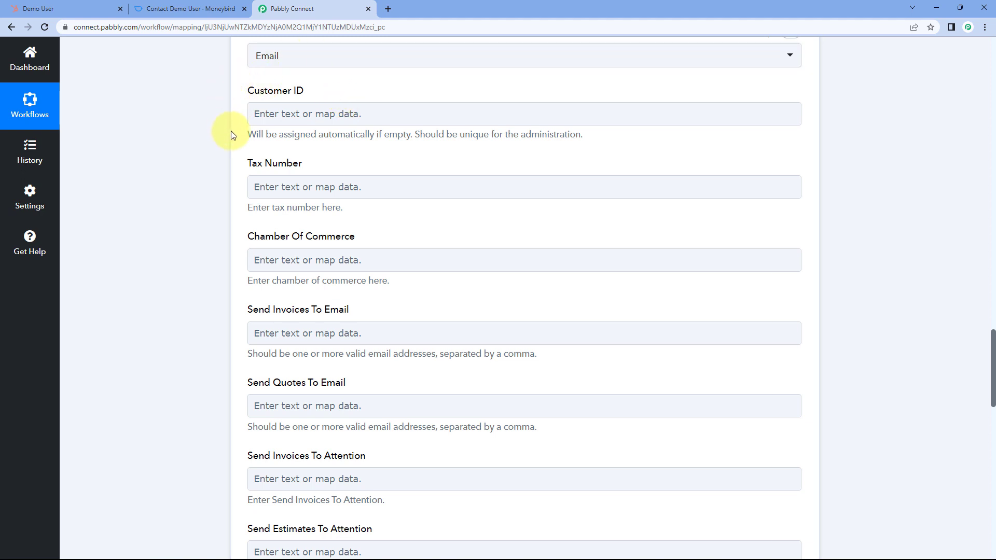
scroll(231, 133, down, 1)
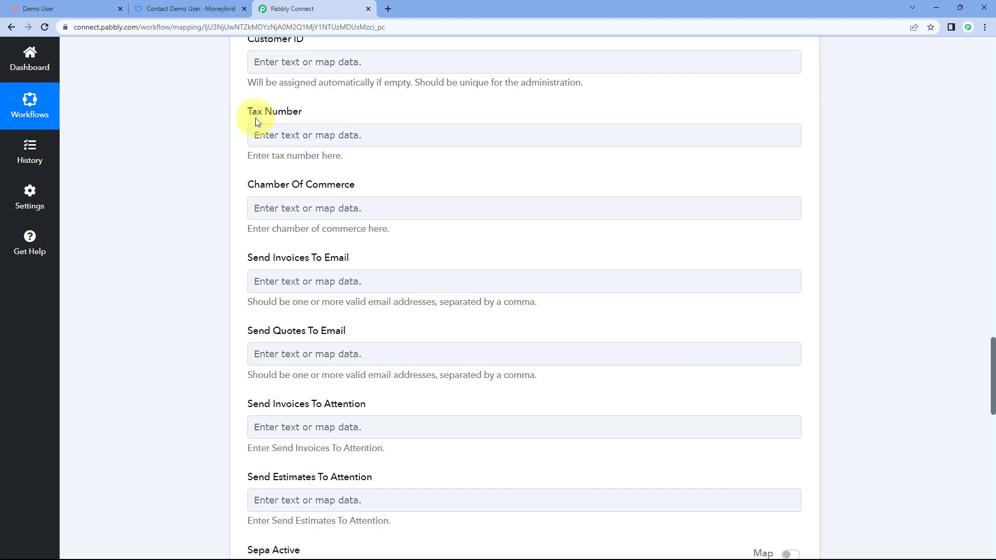
scroll(224, 134, down, 2)
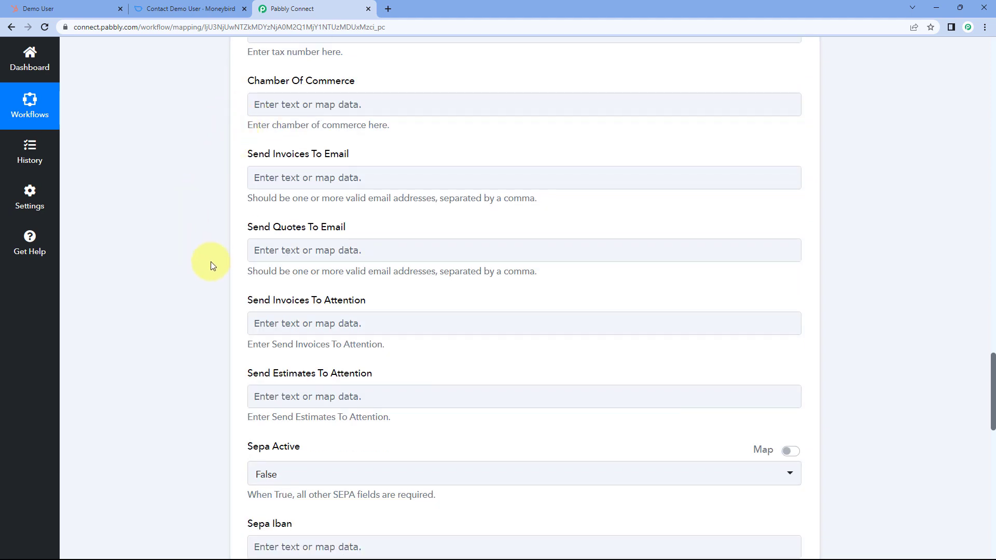
scroll(244, 134, up, 2)
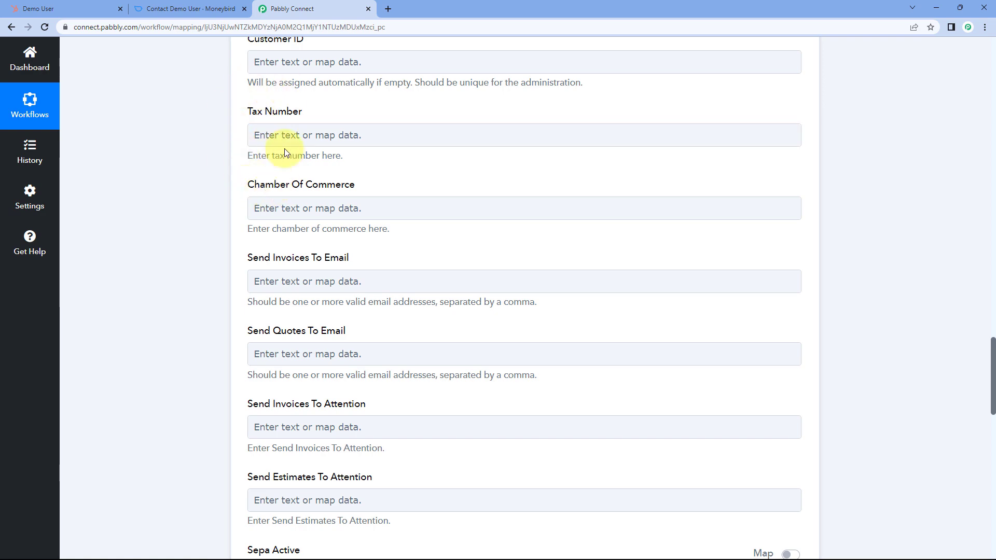
click(96, 6)
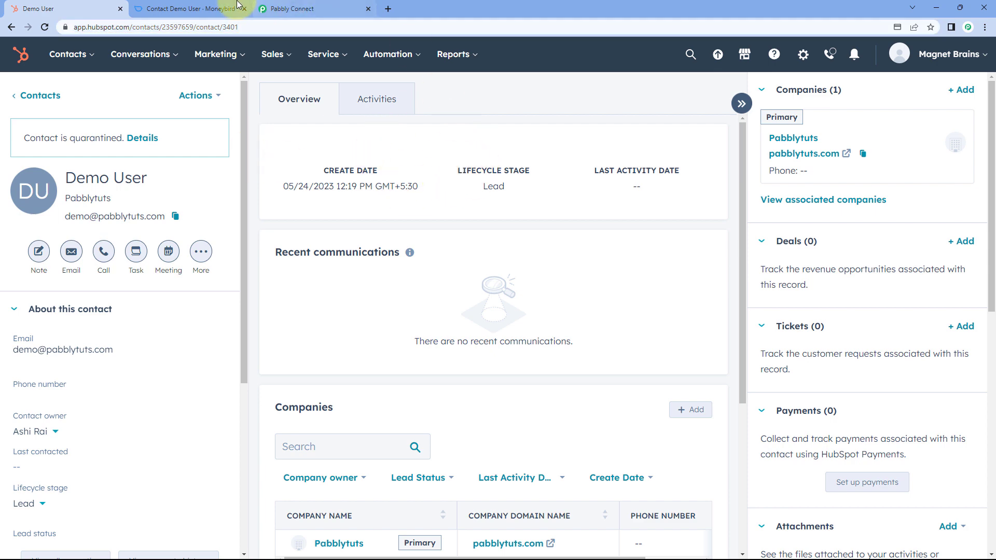
click(298, 9)
- Map Send Invoices To Email to the HubSpot contact's Properties Email
scroll(266, 205, down, 3)
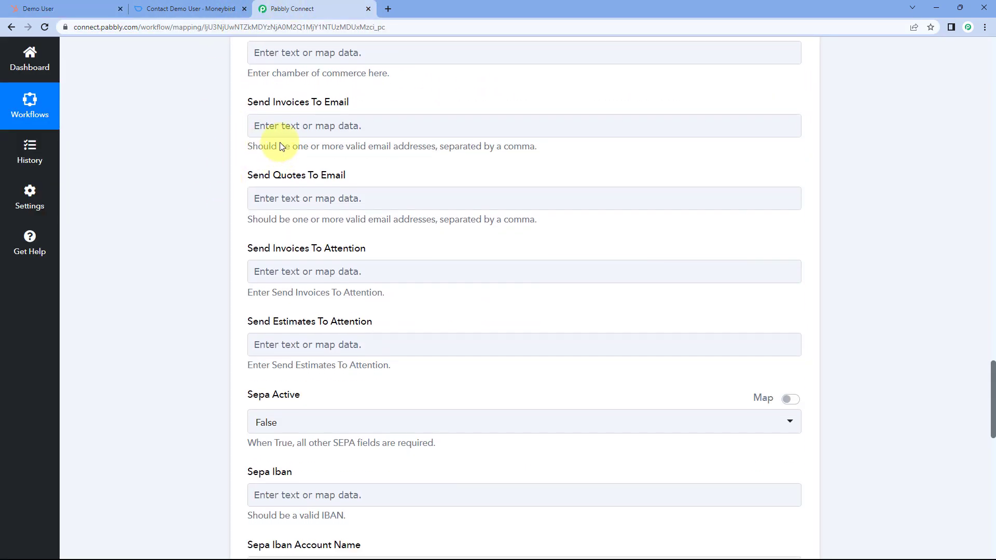
click(309, 111)
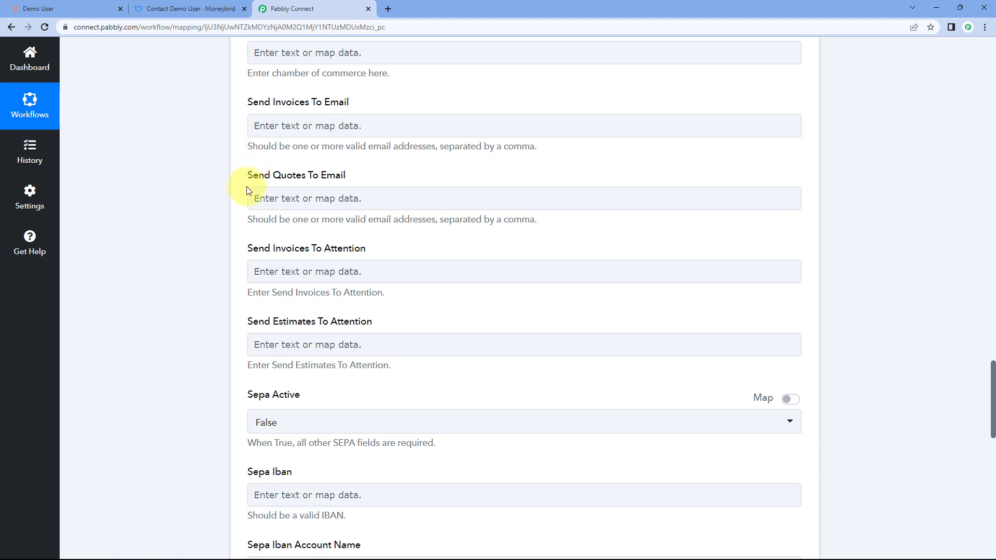
click(308, 126)
click(327, 217)
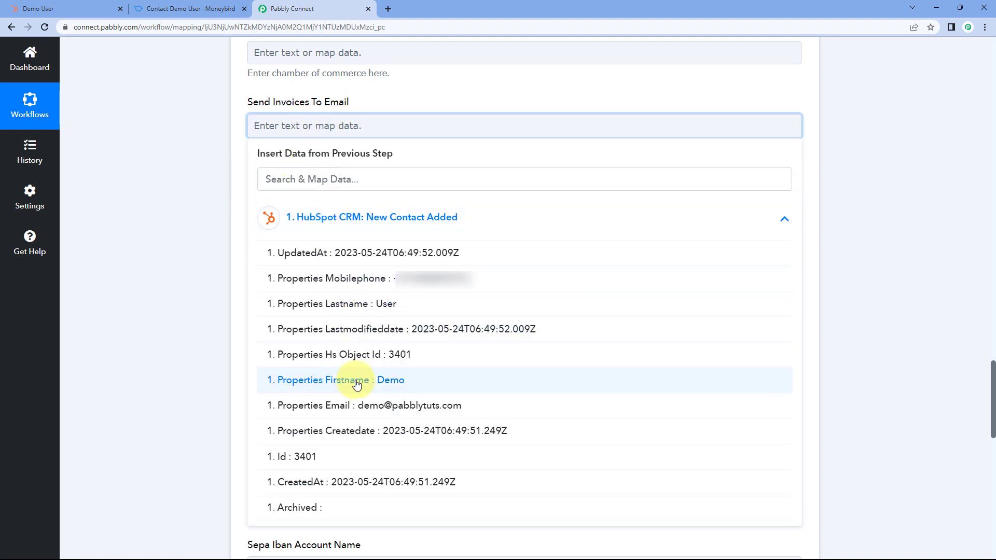
click(356, 405)
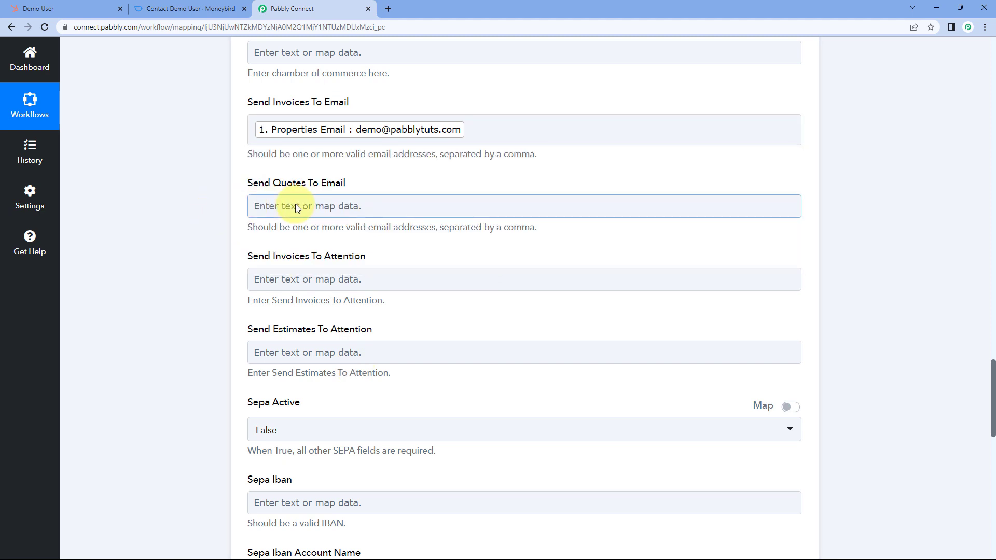
- Map Send Quotes To Email to the same HubSpot Email property
click(296, 208)
click(300, 296)
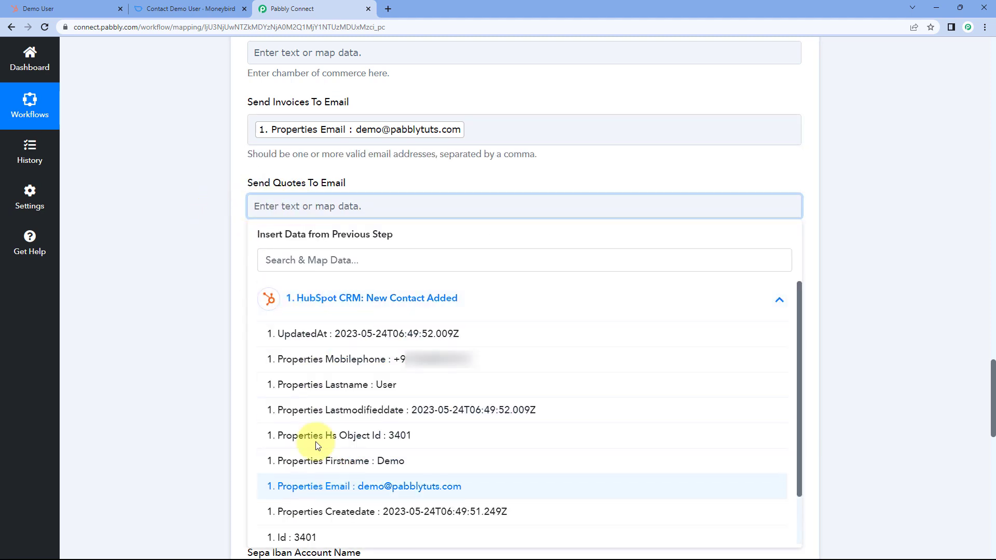
click(322, 486)
scroll(205, 280, down, 2)
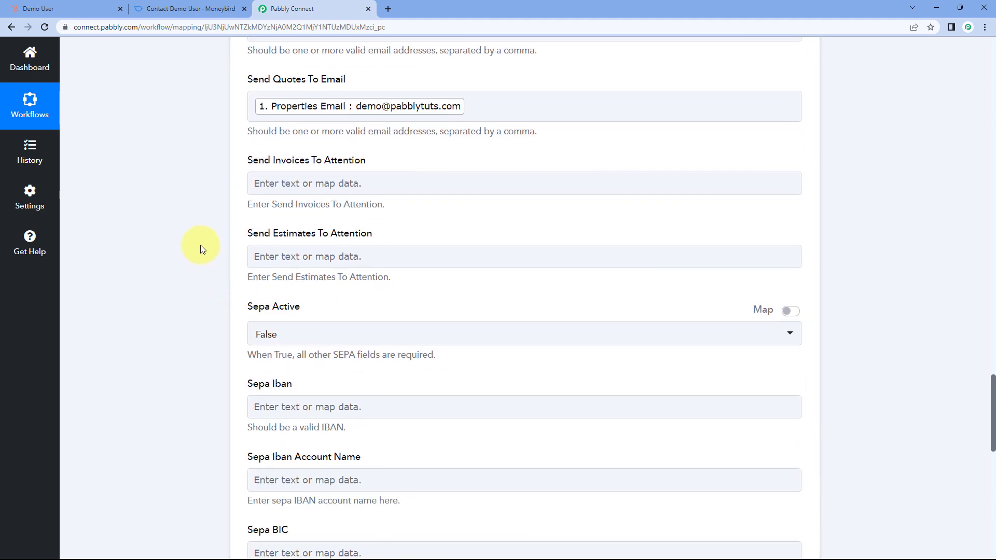
scroll(201, 245, down, 2)
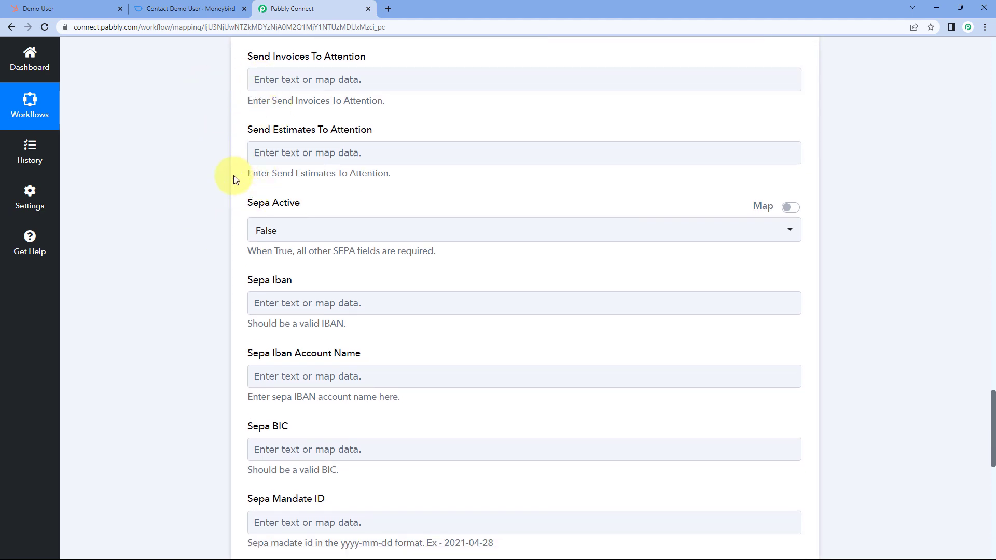
scroll(234, 180, down, 2)
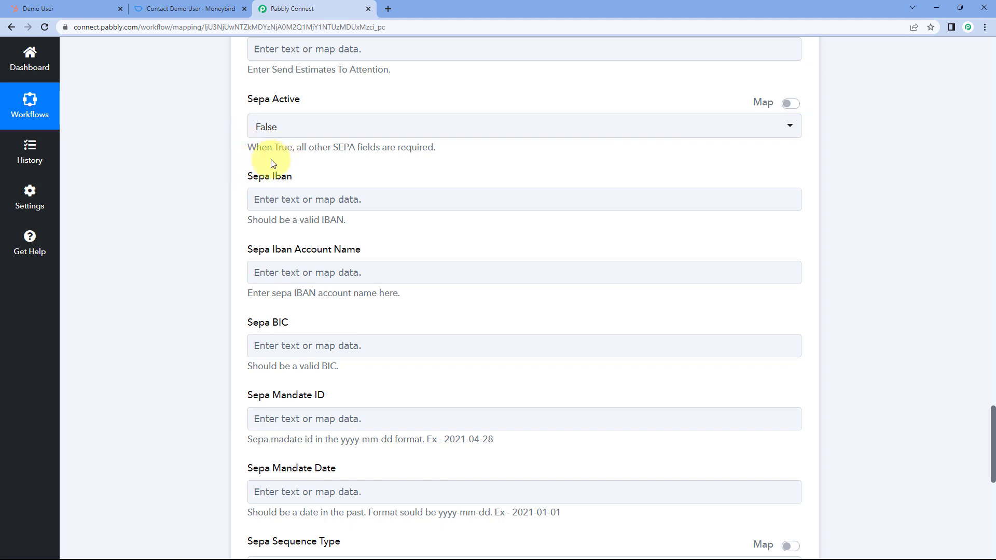
scroll(232, 130, down, 5)
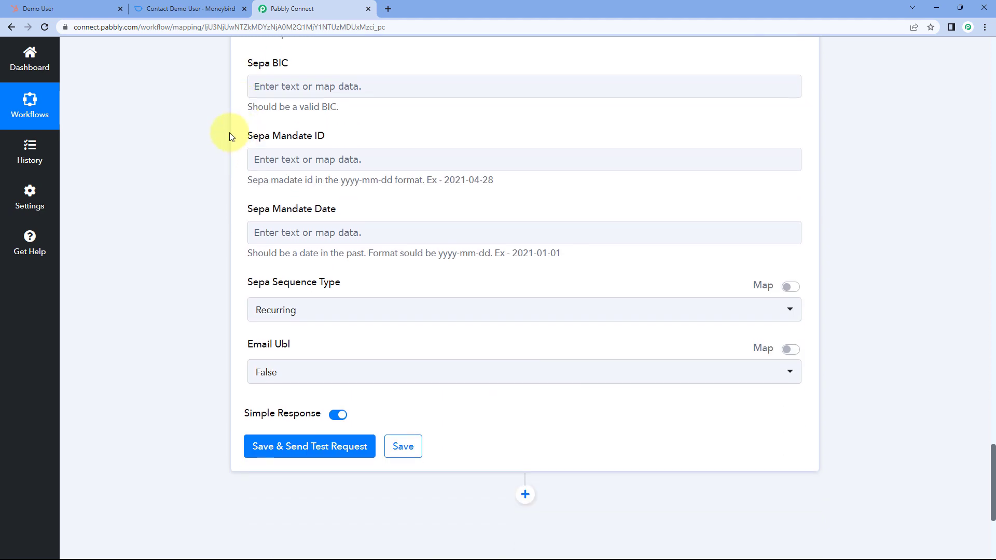
scroll(238, 140, down, 1)
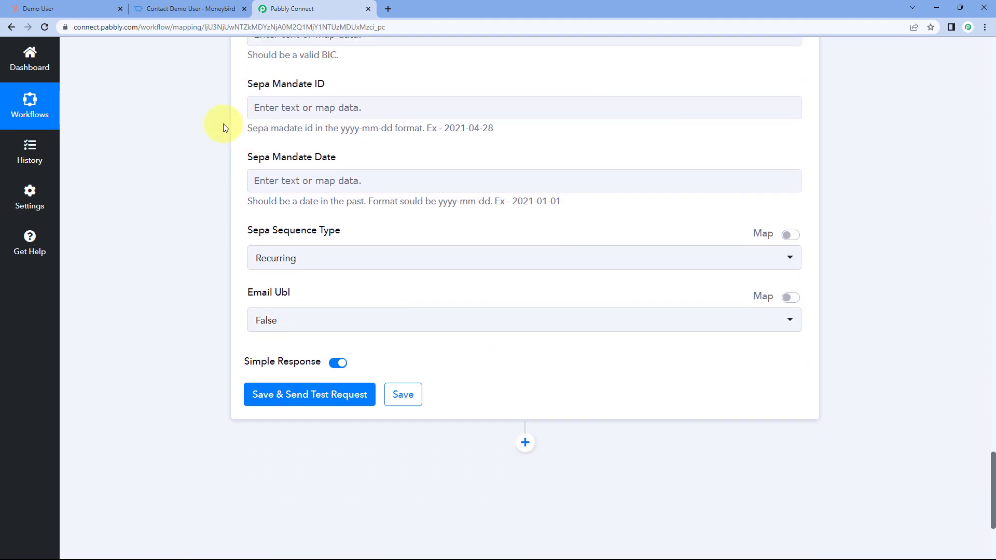
scroll(234, 194, down, 2)
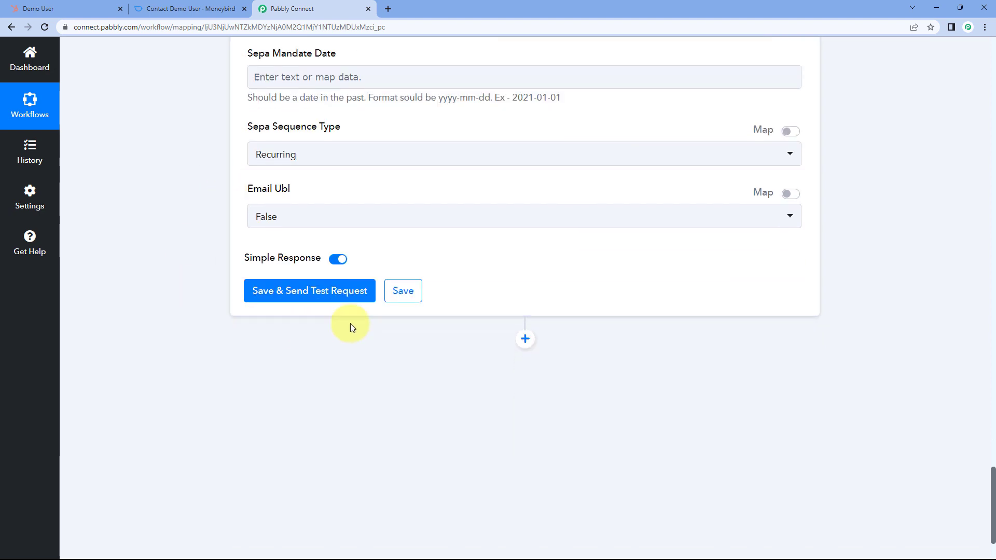
- Save the Moneybird action, send a test request, and review the response showing Customer Id 22
click(319, 293)
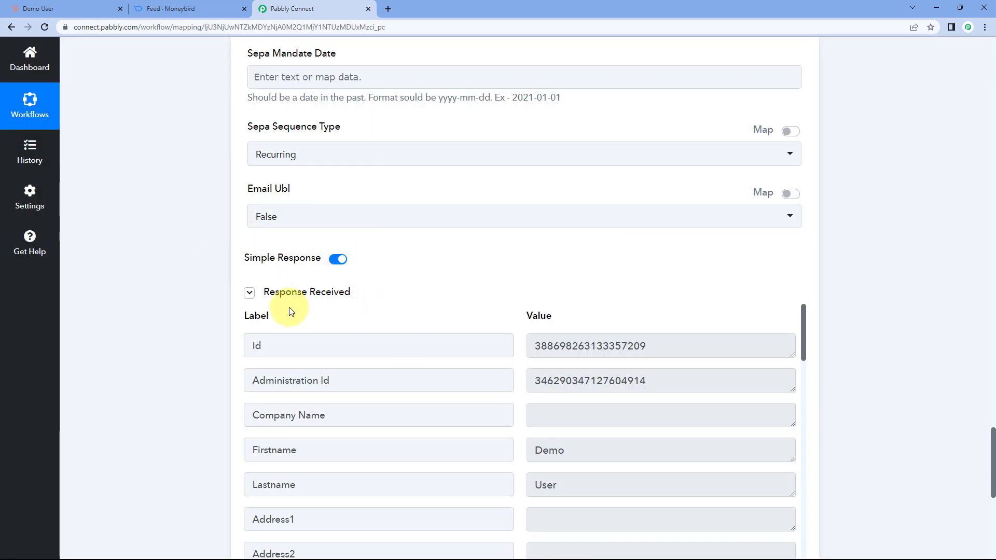
scroll(467, 289, down, 4)
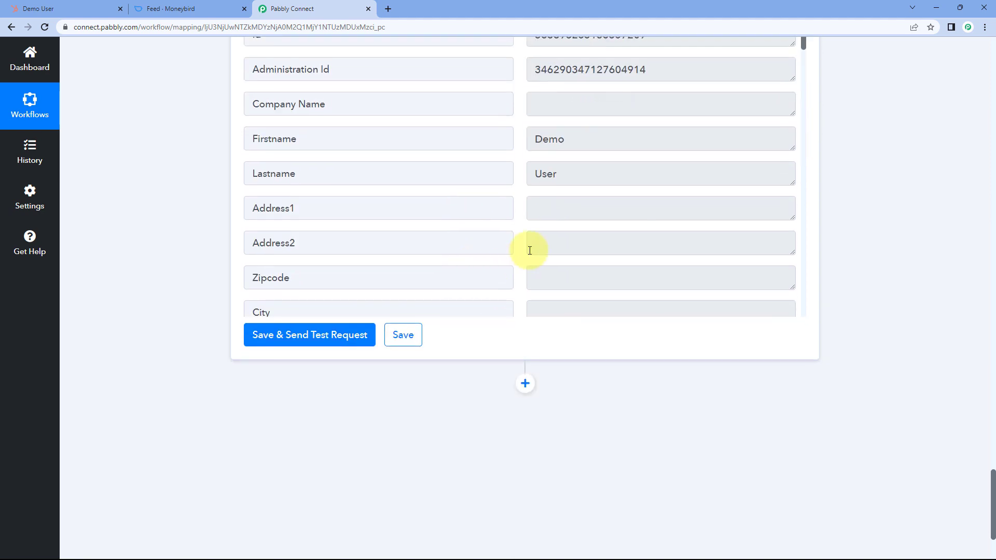
scroll(518, 220, down, 7)
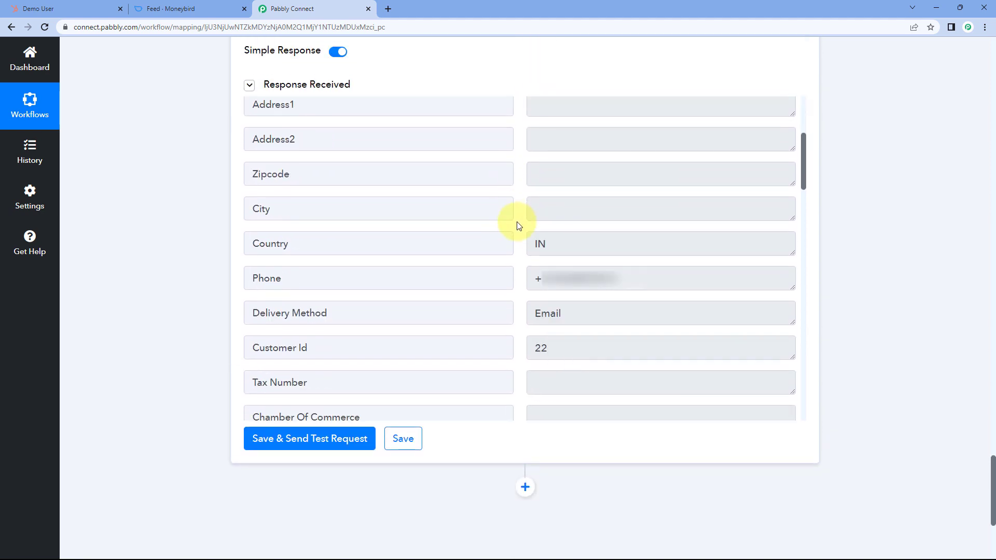
scroll(518, 226, down, 2)
scroll(516, 224, up, 7)
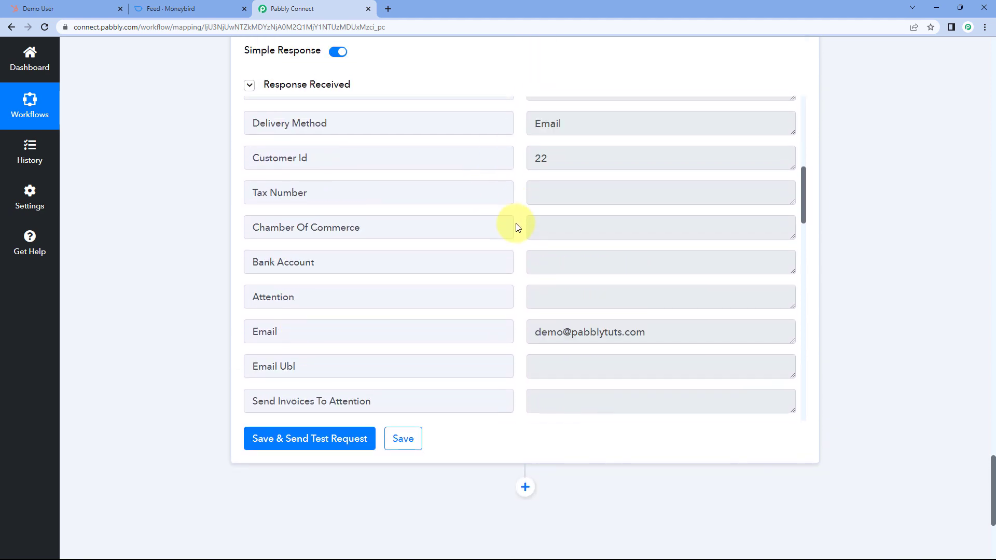
scroll(518, 227, up, 15)
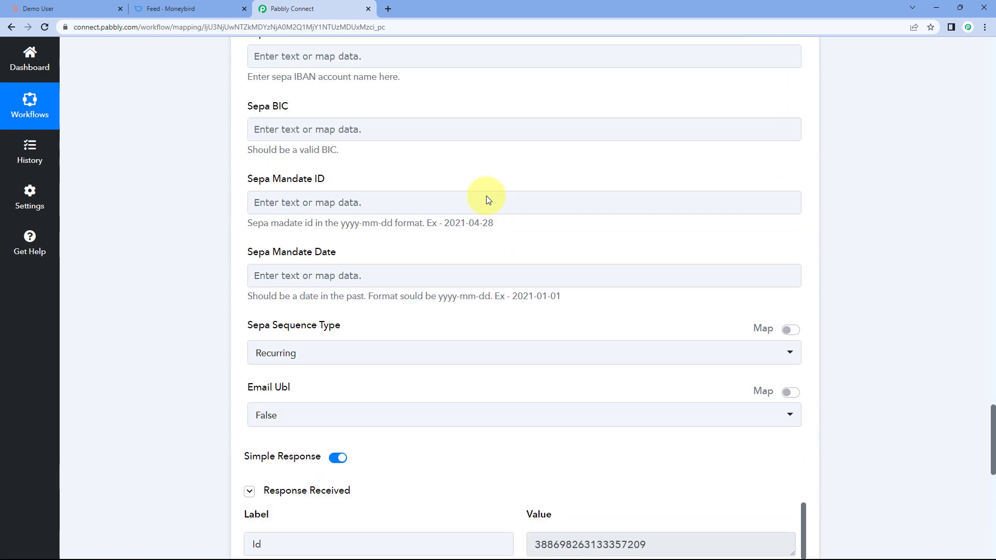
scroll(456, 227, up, 9)
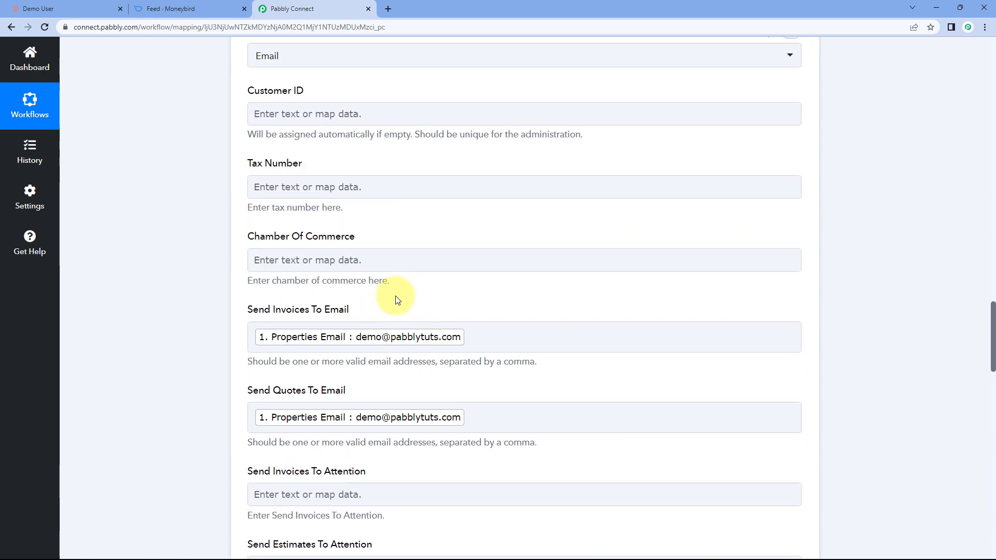
scroll(396, 296, up, 3)
scroll(440, 279, up, 12)
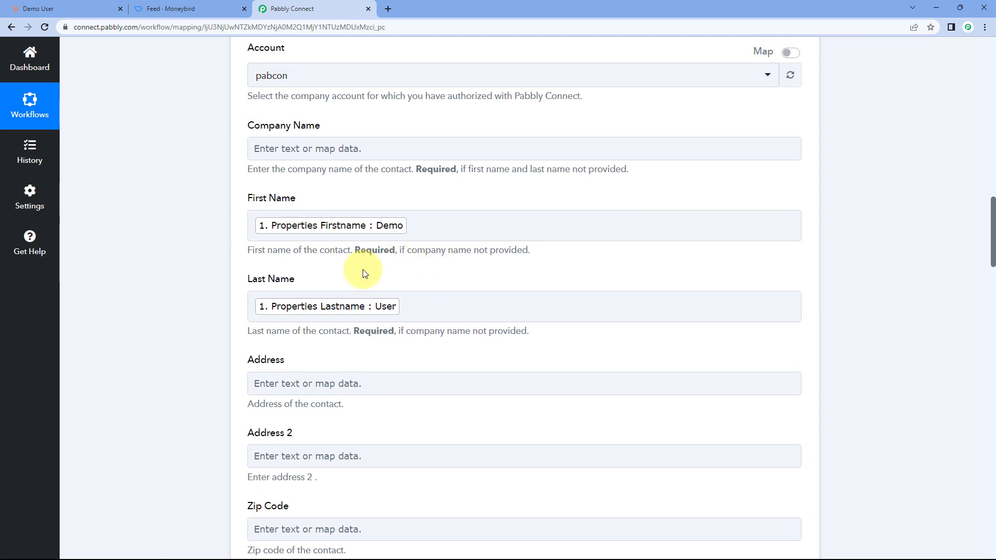
- Open the newly created Demo User contact from Moneybird's contacts list
click(86, 7)
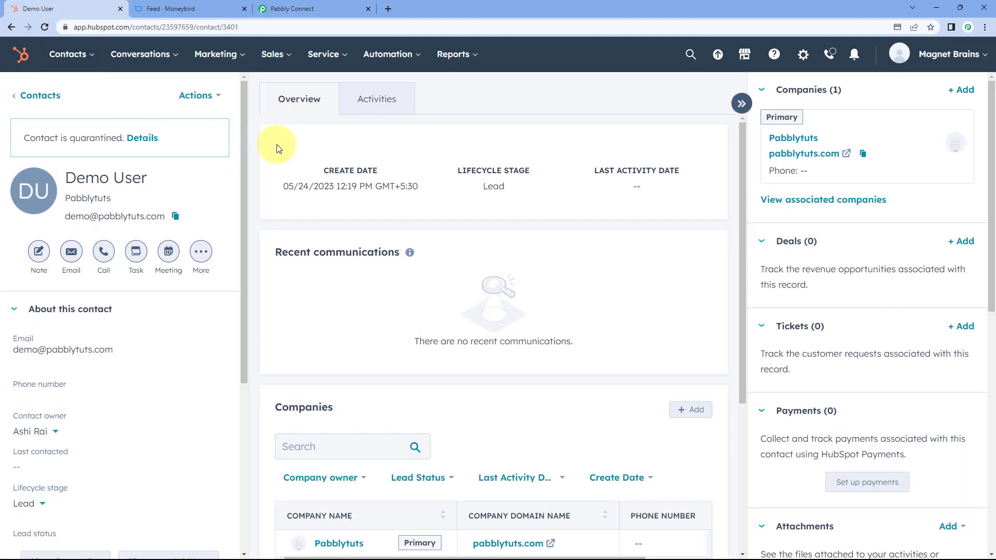
click(340, 8)
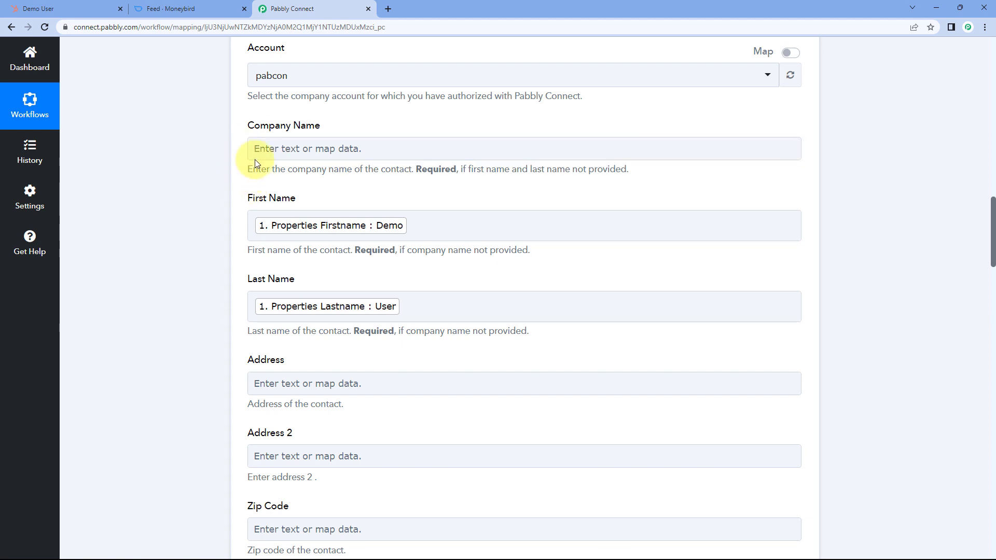
click(196, 8)
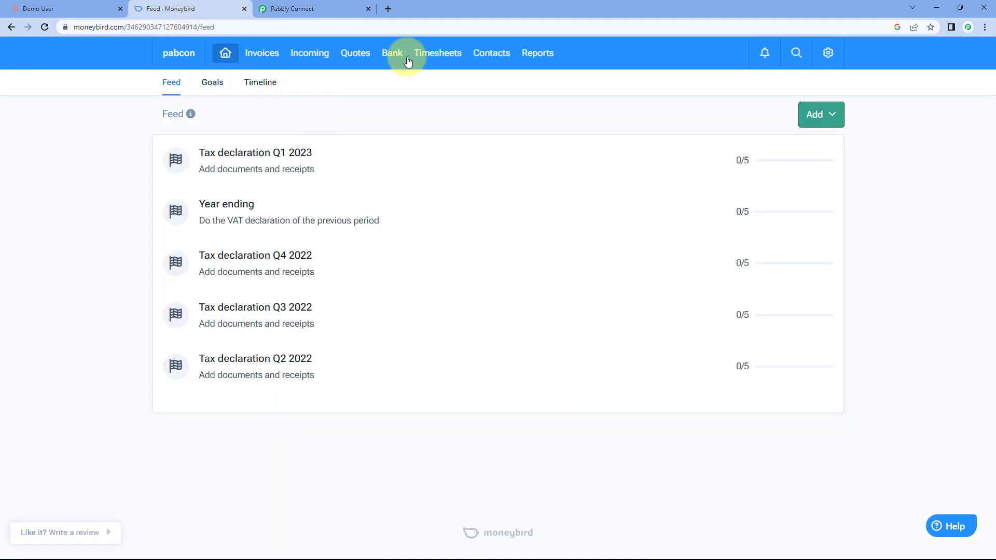
click(482, 58)
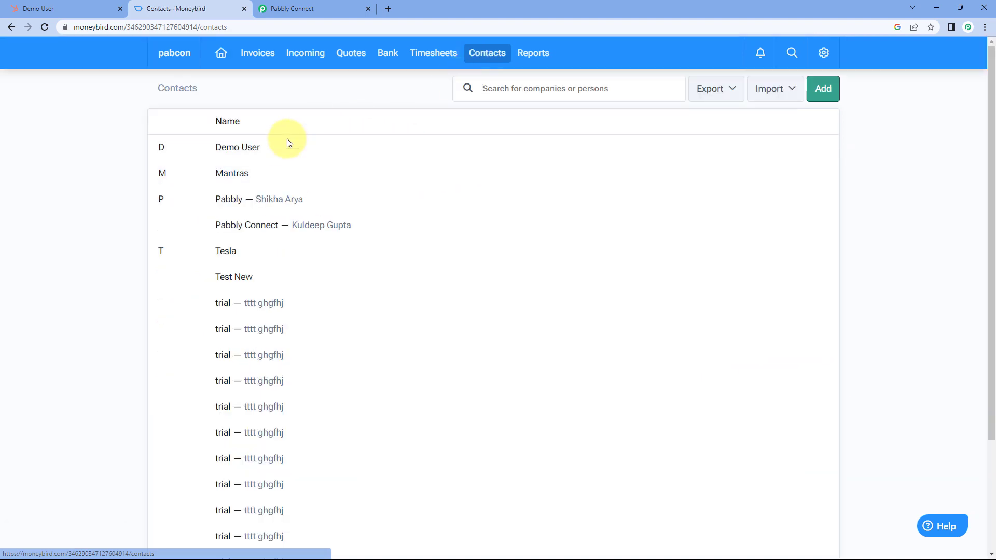
click(270, 152)
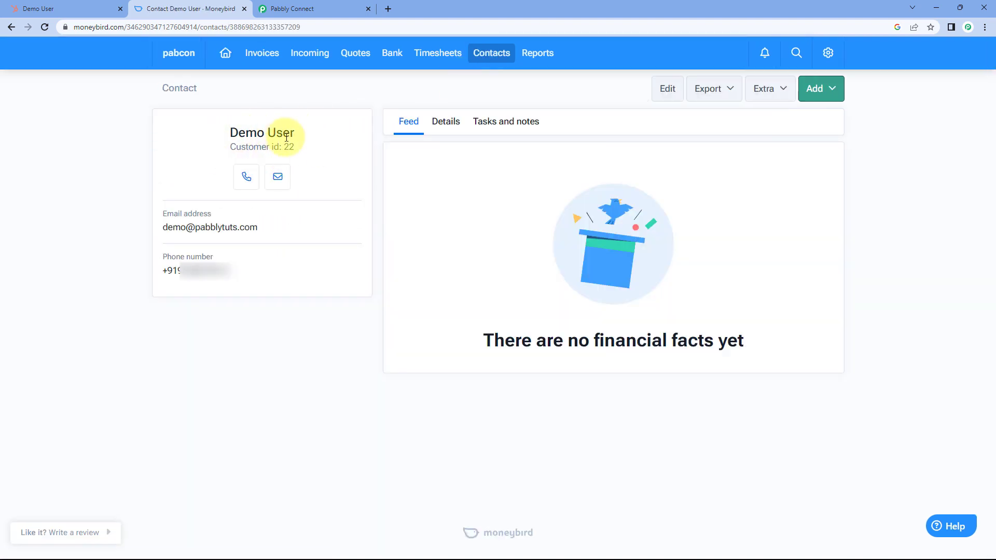
- Compare the Moneybird contact's name, email and phone with HubSpot, then return to Pabbly Connect
click(49, 8)
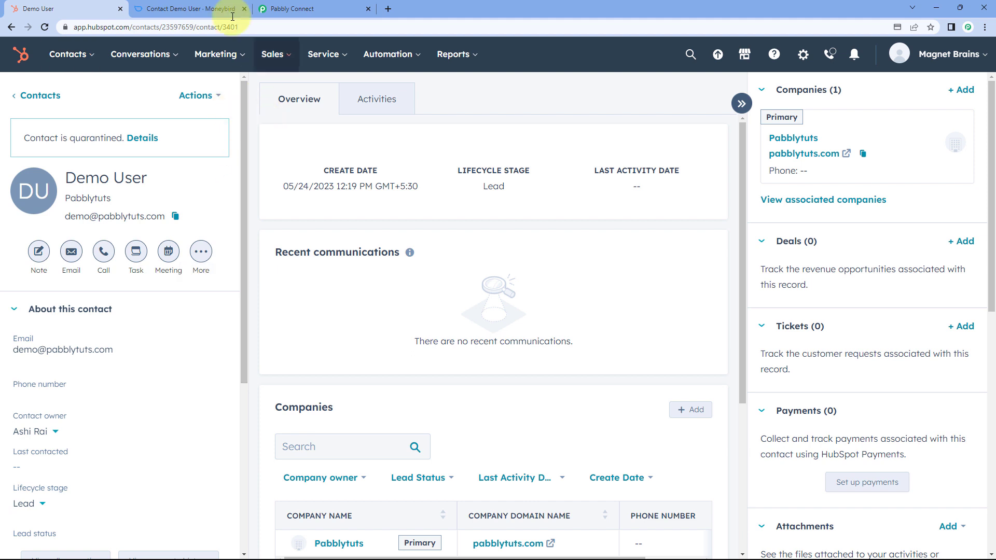
click(218, 8)
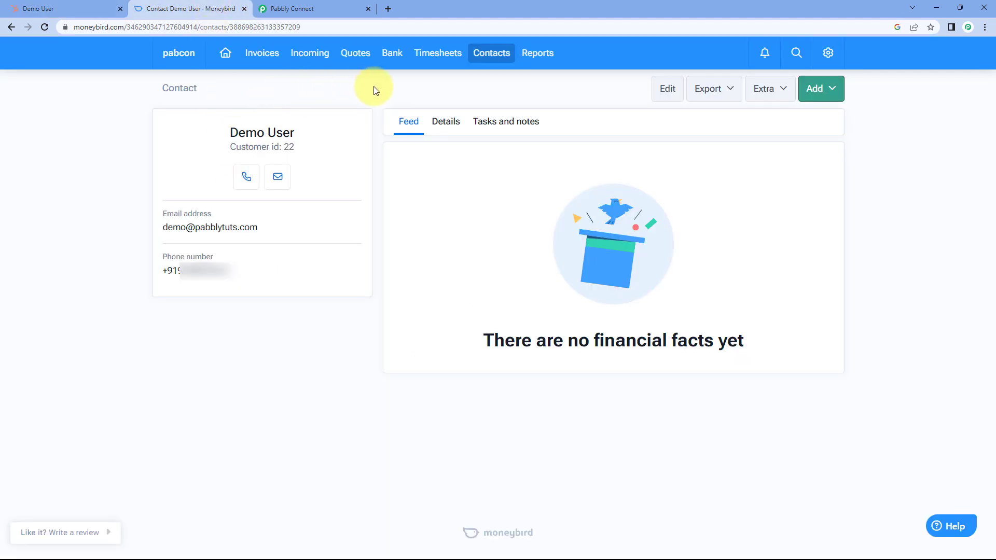
drag(338, 133, 237, 135)
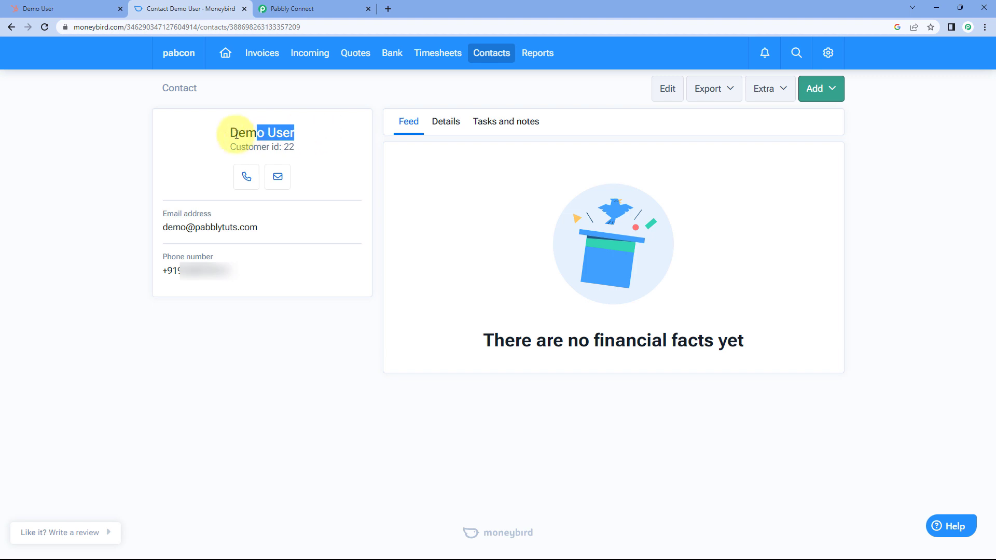
drag(259, 228, 177, 226)
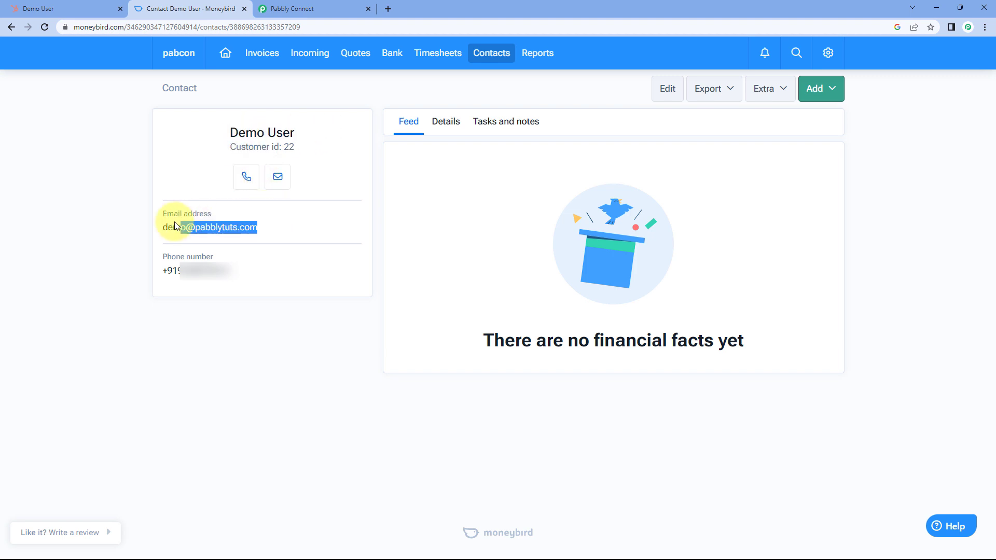
drag(236, 271, 141, 269)
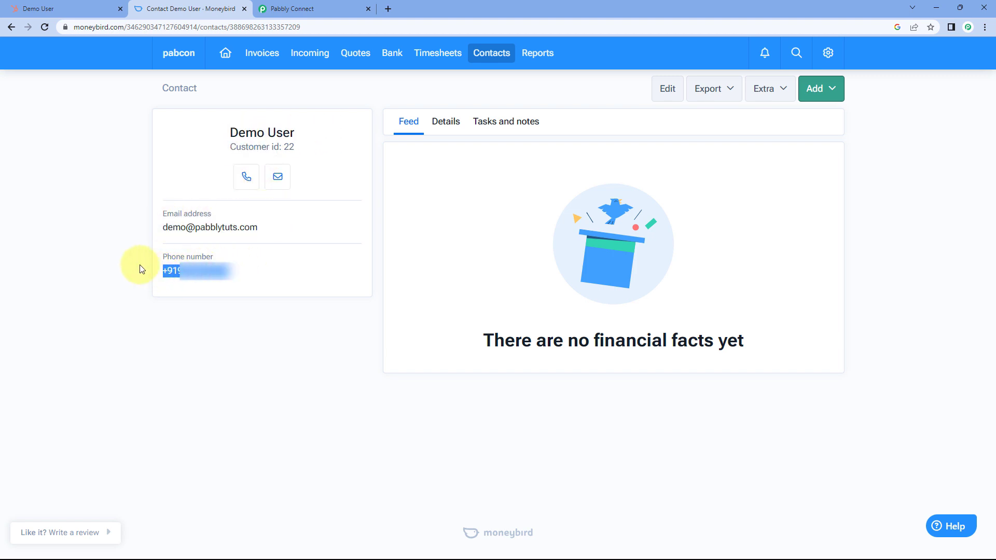
click(262, 275)
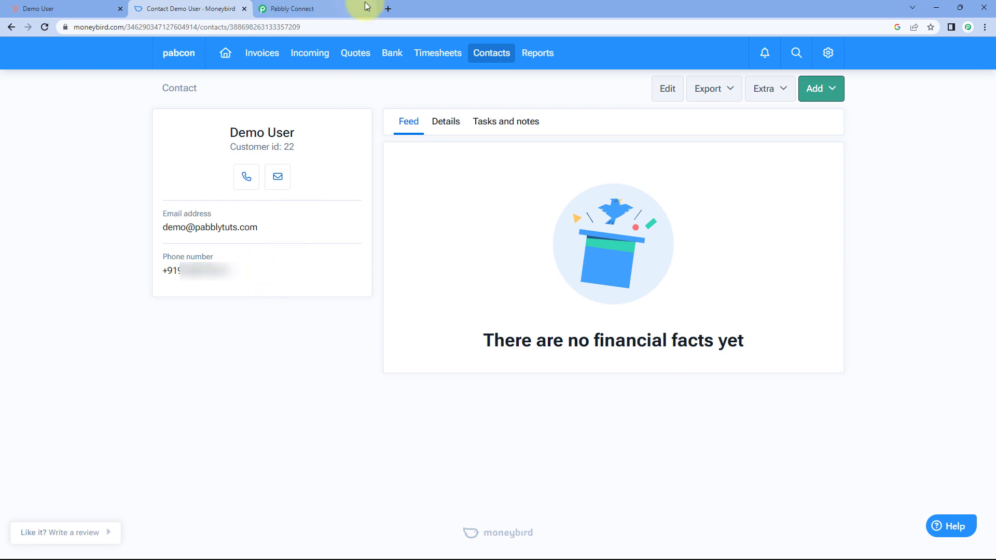
click(351, 9)
scroll(874, 176, up, 5)
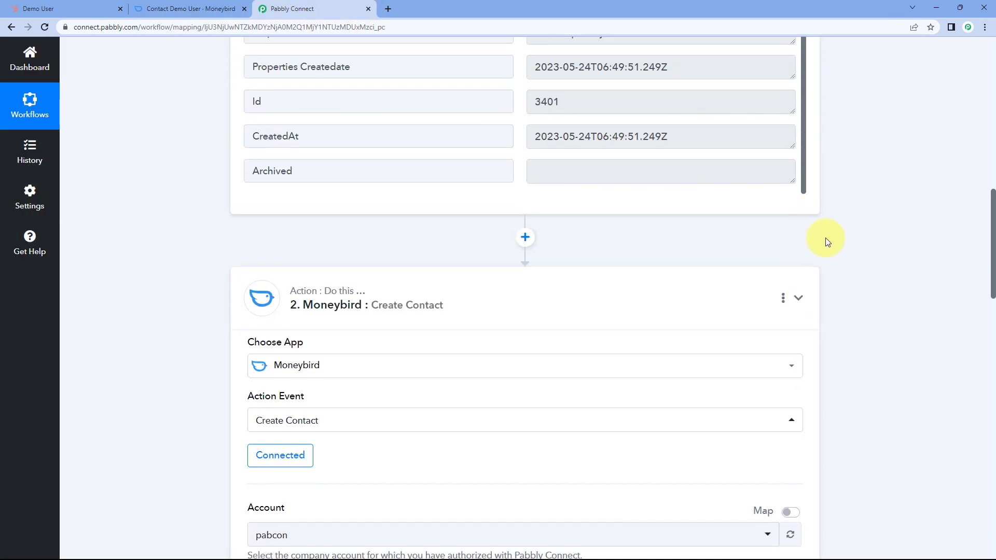
- Collapse the HubSpot CRM trigger card so both workflow steps show collapsed
scroll(825, 238, up, 15)
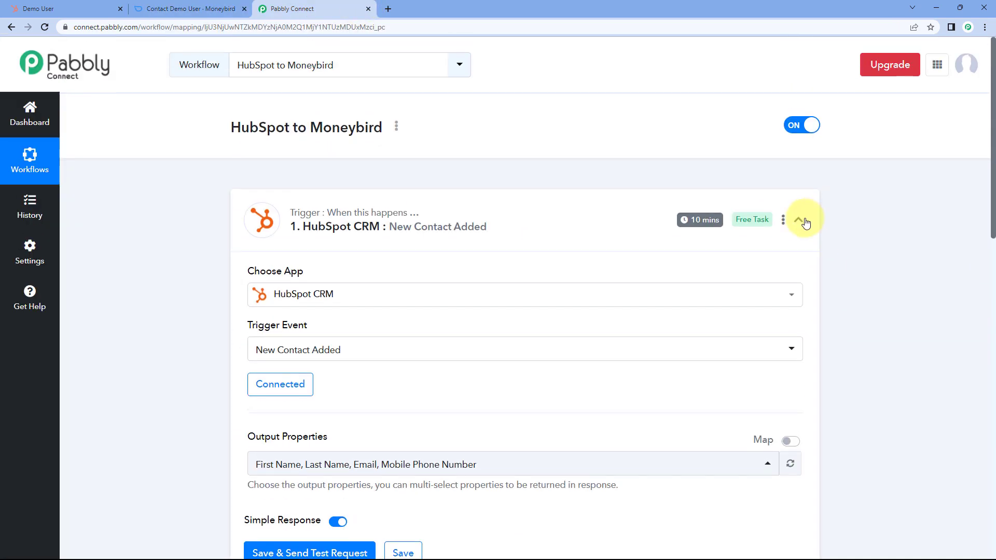
click(802, 221)
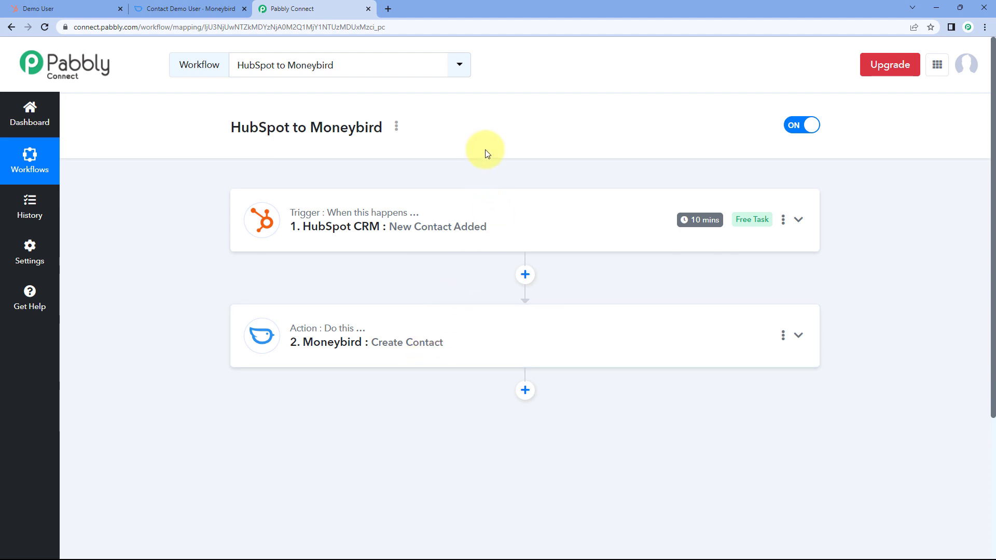
- Create HubSpot contact Test User with a test email address and a mobile phone number
click(89, 6)
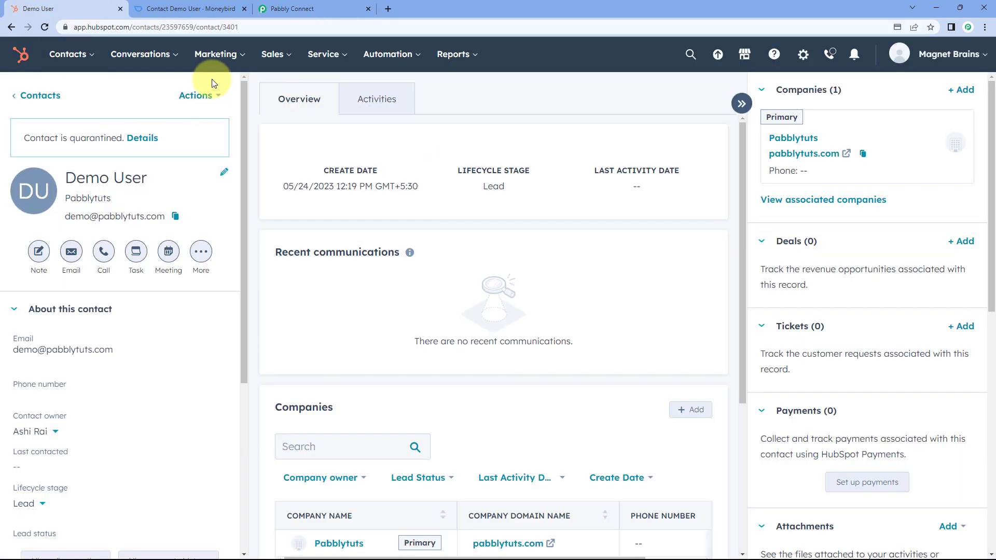
click(47, 95)
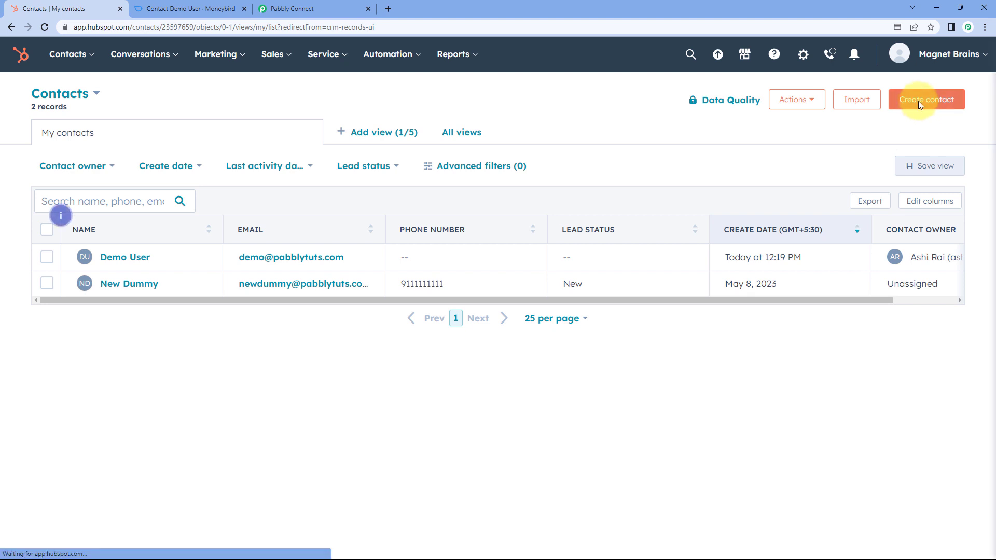
click(918, 103)
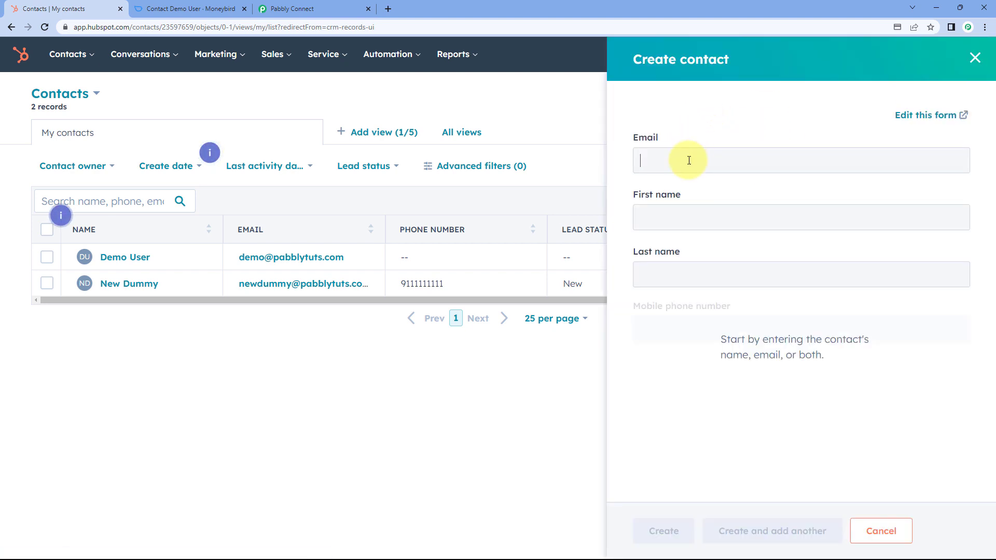
click(689, 161)
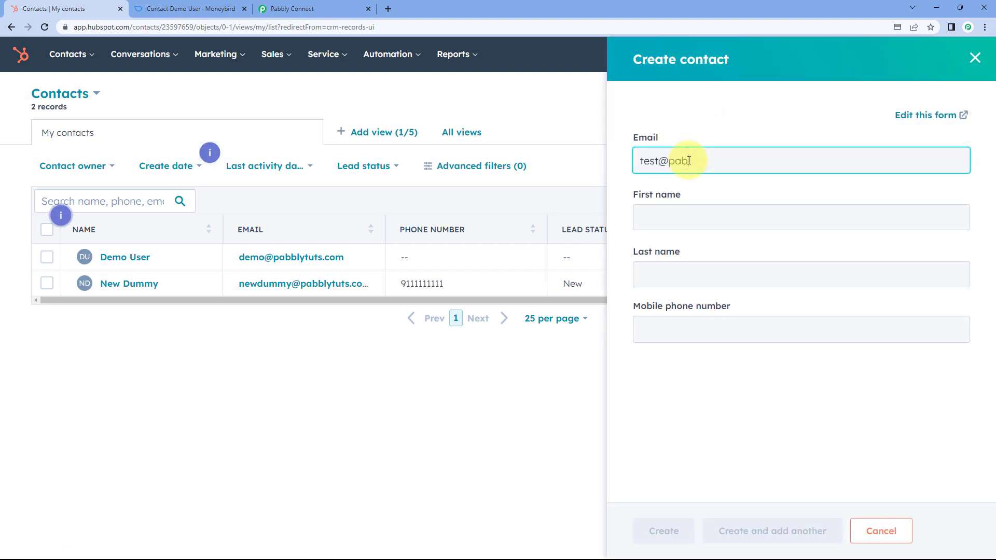
key(Tab)
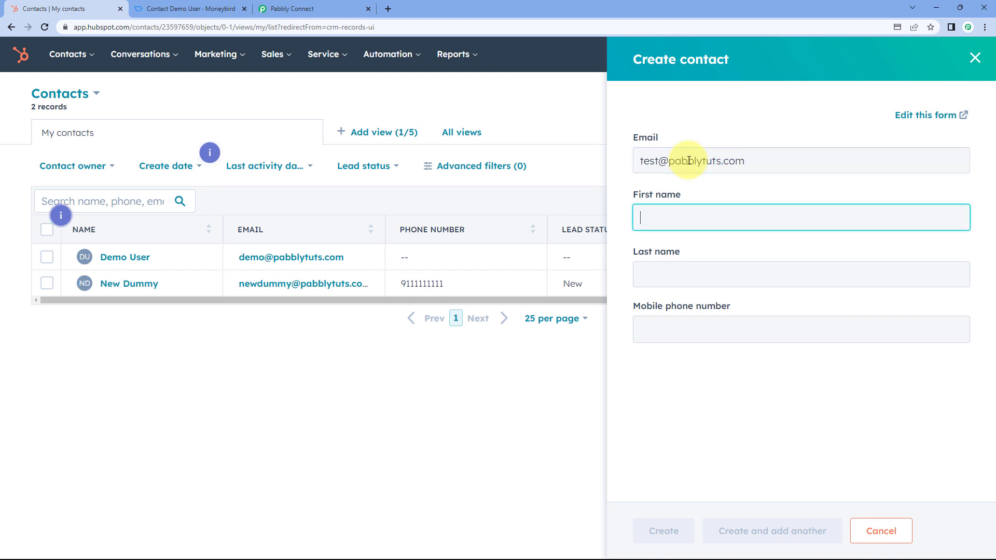
text(Test)
key(Tab)
text(Us)
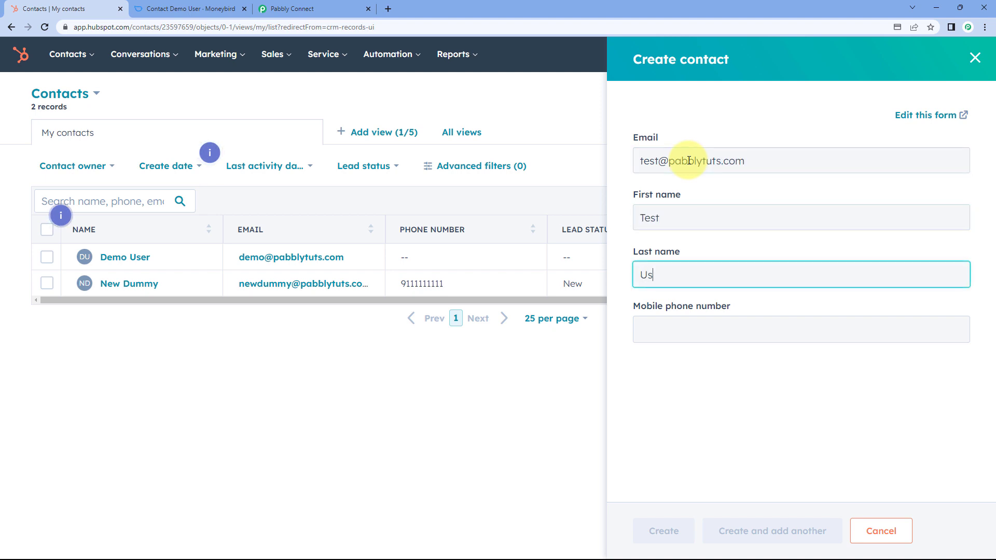
text(er)
key(Tab)
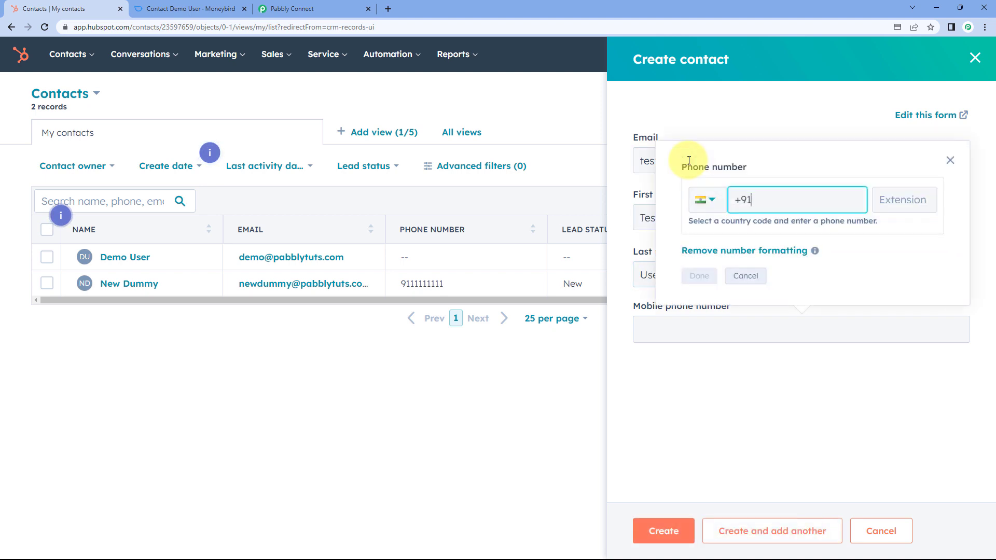
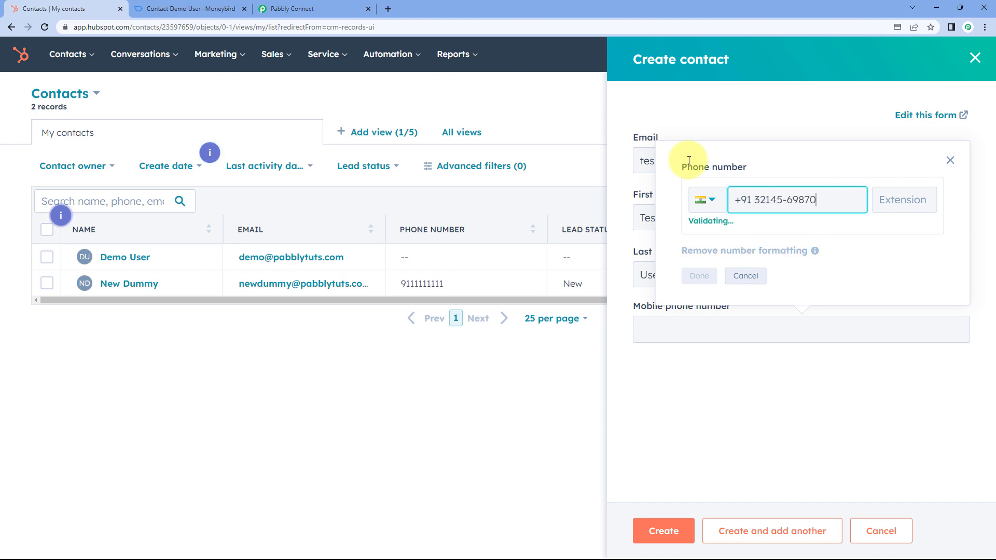
click(698, 276)
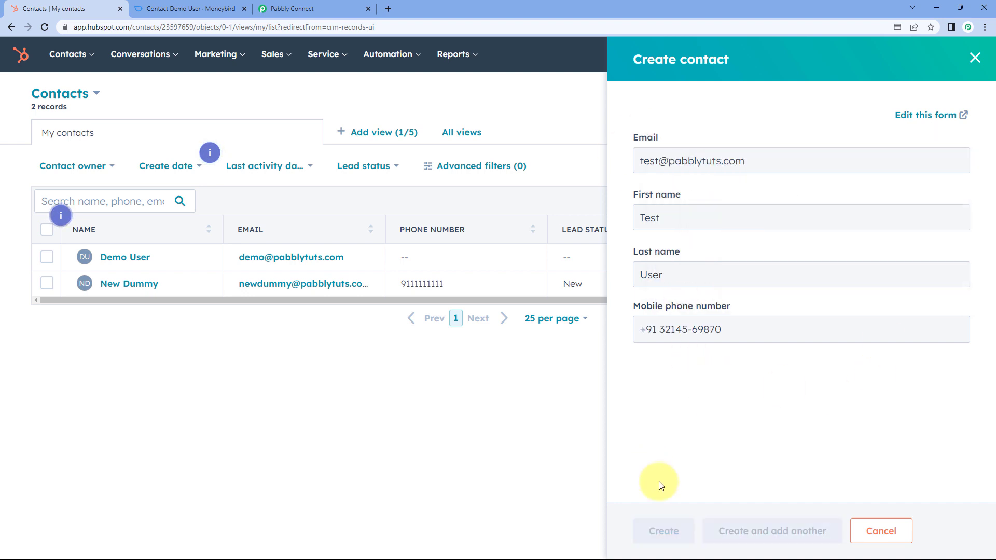
click(669, 532)
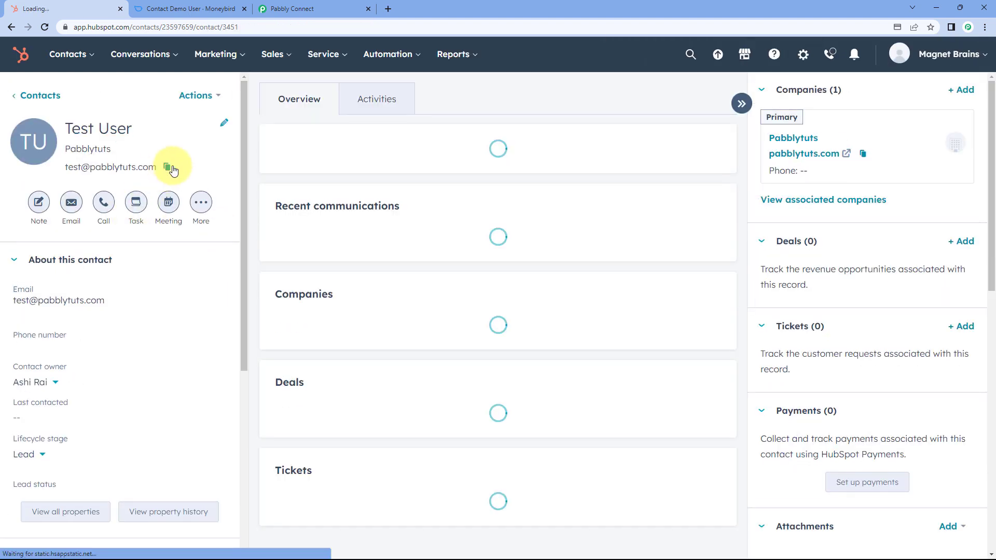
- Check the new contact's name and return to the Pabbly Connect workflow
drag(150, 178, 69, 183)
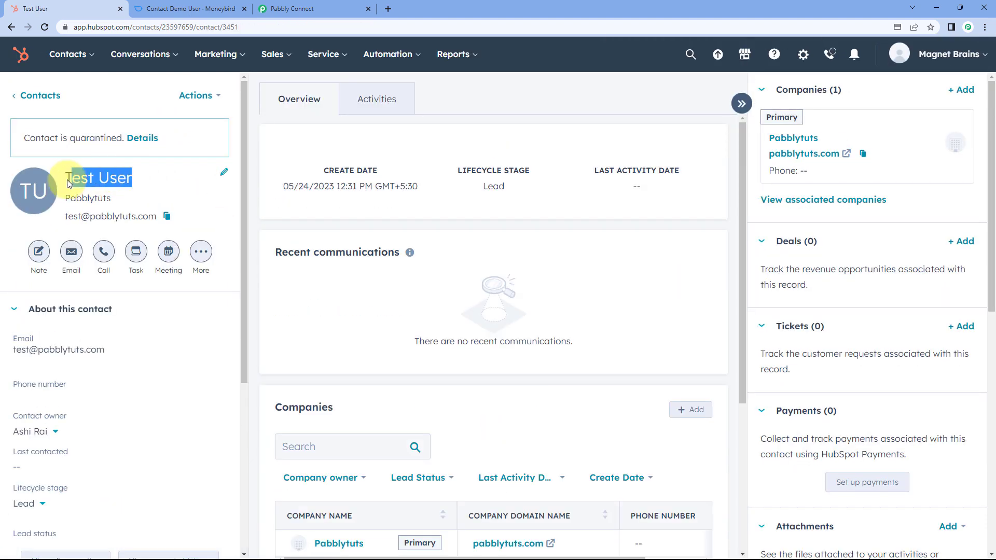
click(69, 182)
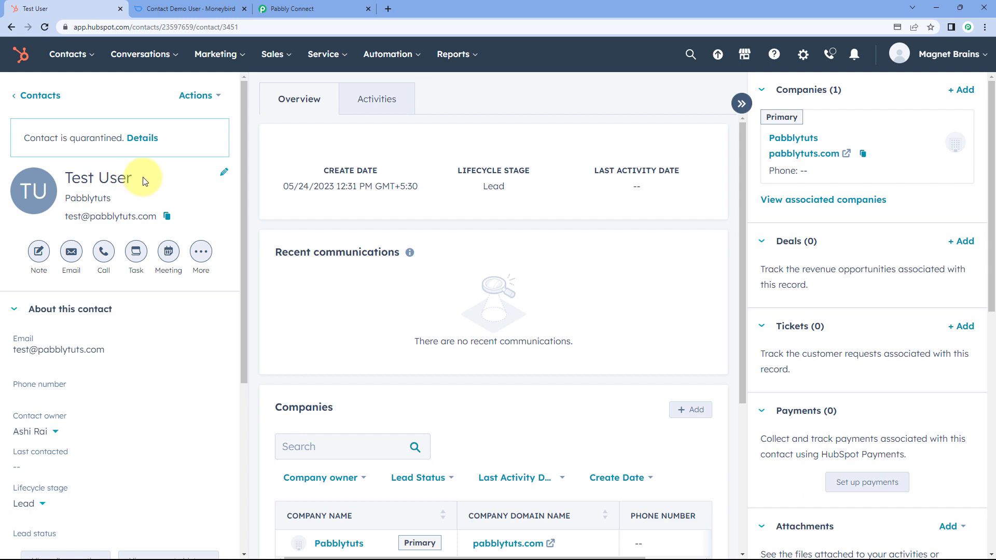
click(310, 8)
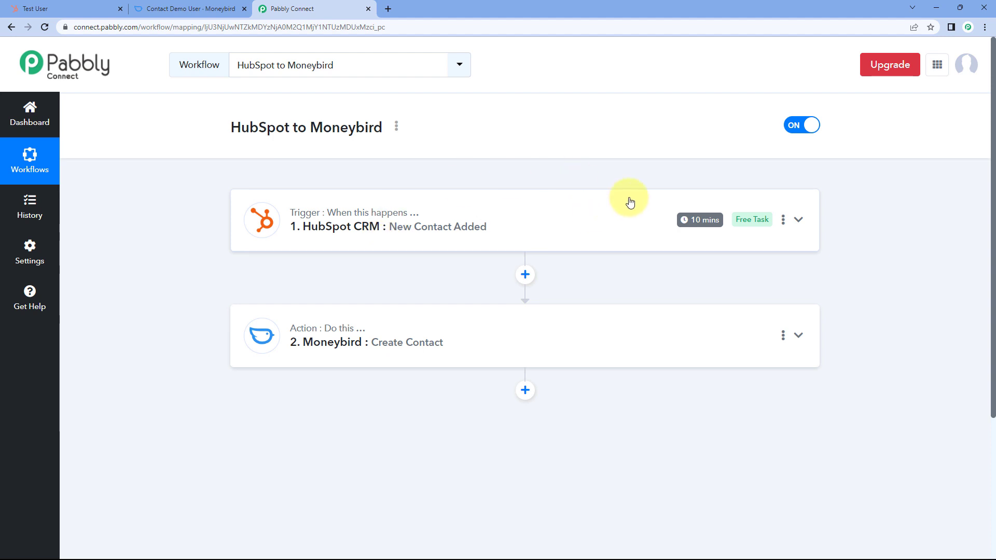
mouse_move(690, 220)
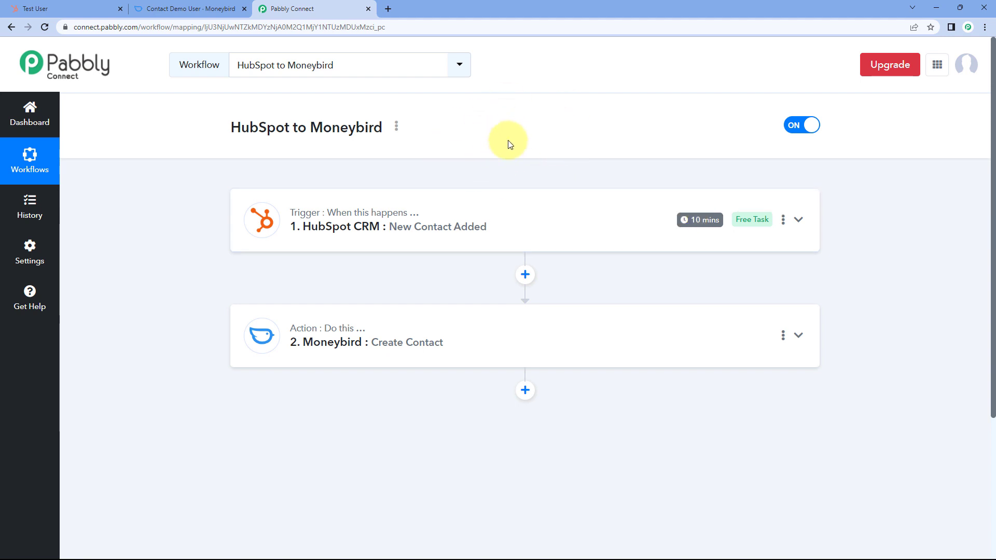
- Open Moneybird's Test User contact (customer id 23), compare it with HubSpot, then return to Pabbly
click(205, 9)
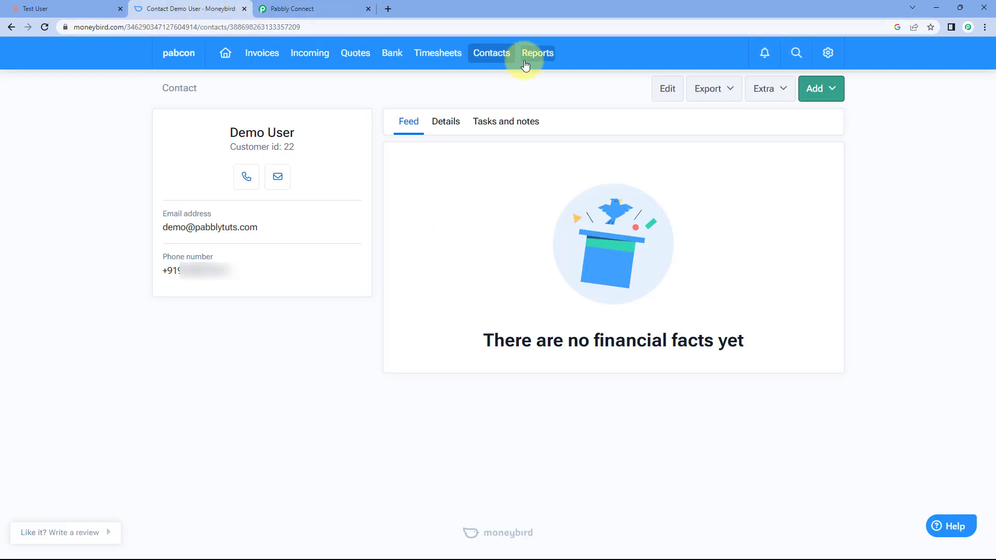
click(506, 61)
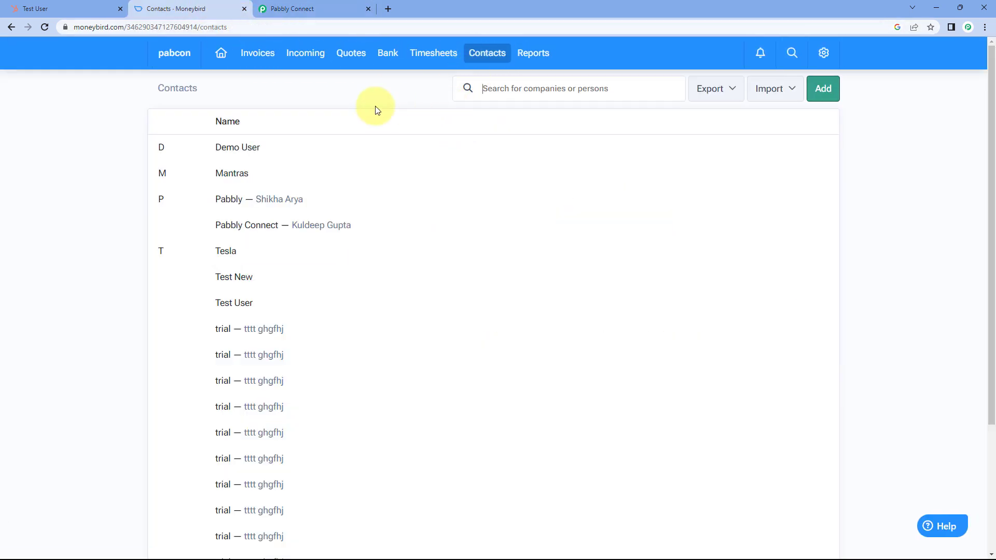
click(244, 304)
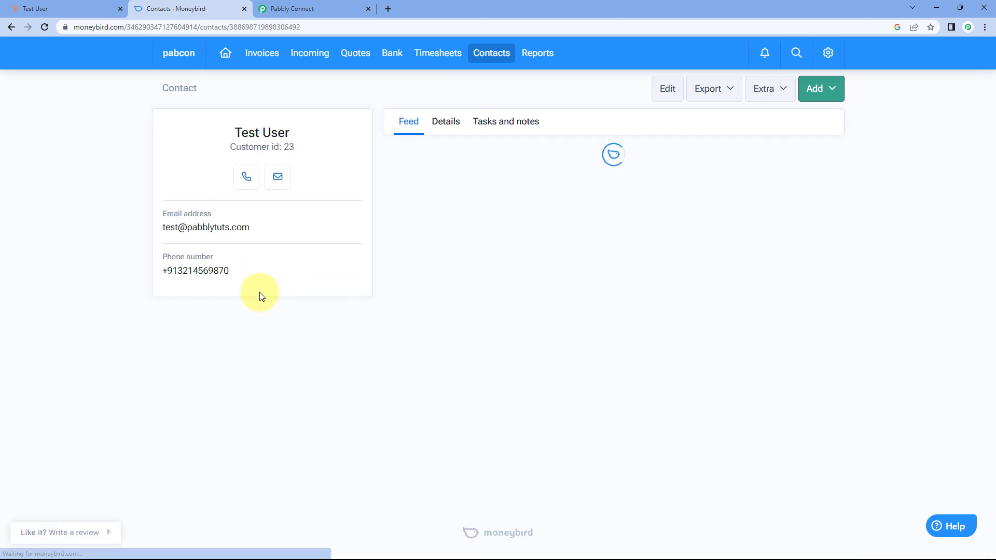
click(58, 7)
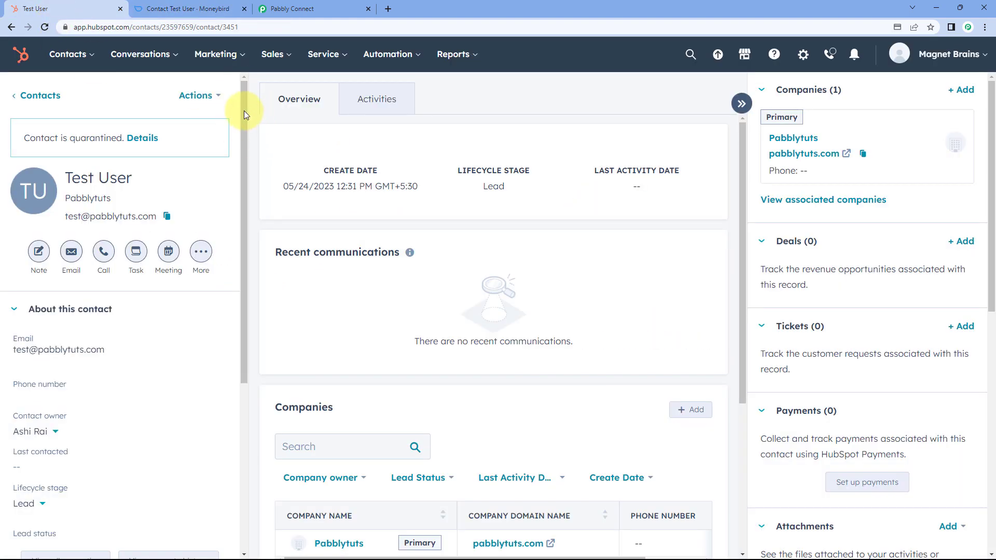
click(213, 11)
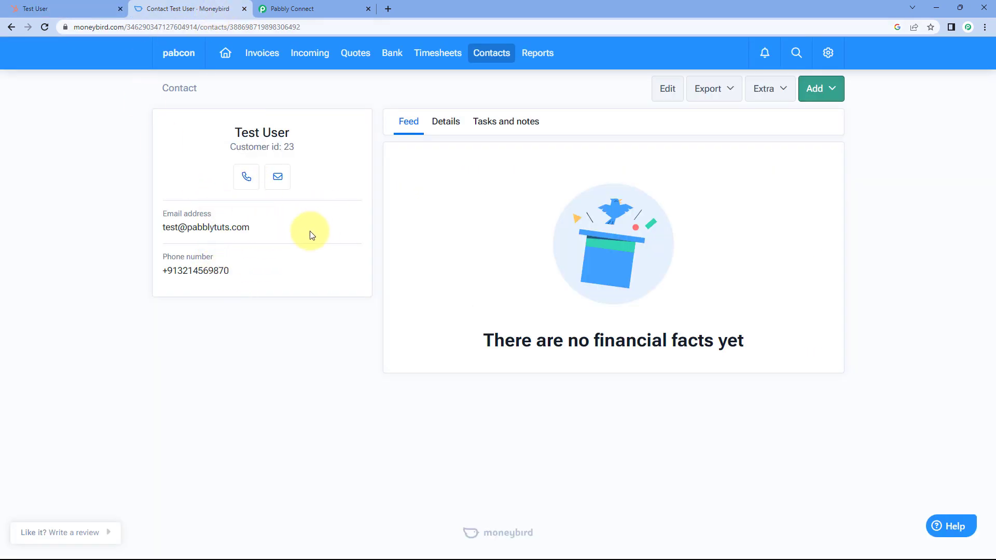
click(314, 9)
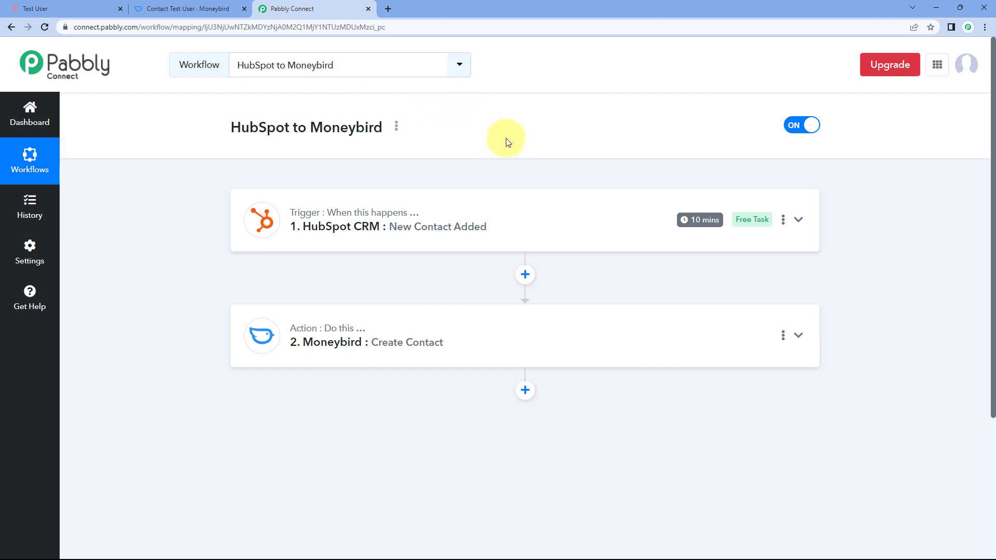